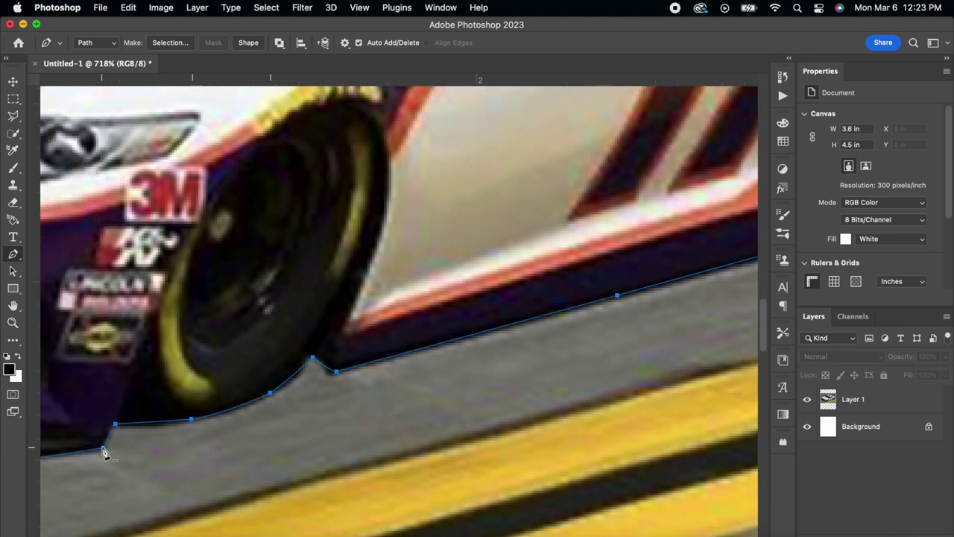
Step: Convert the finished pen path around the race car into a selection
scroll(103, 452, down, 6)
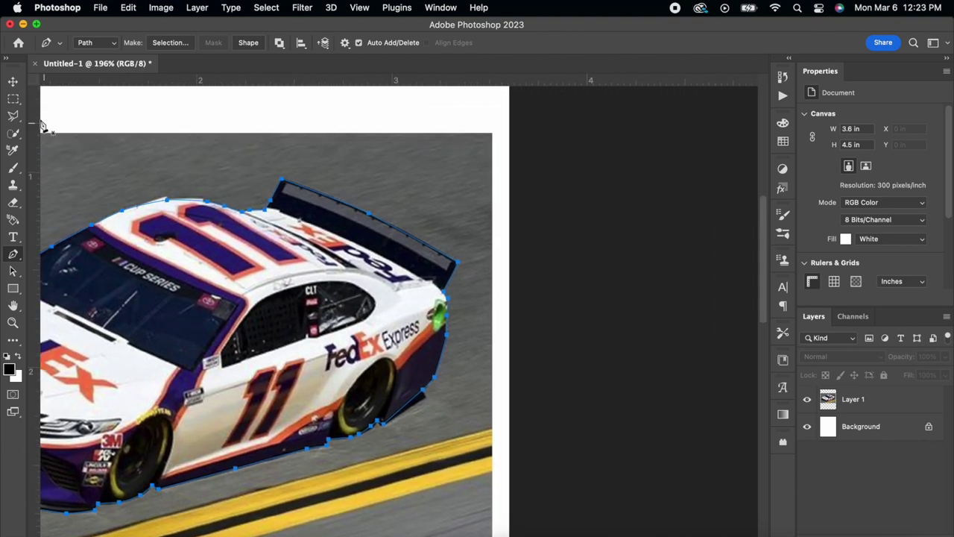
click(13, 80)
scroll(376, 293, left, 3)
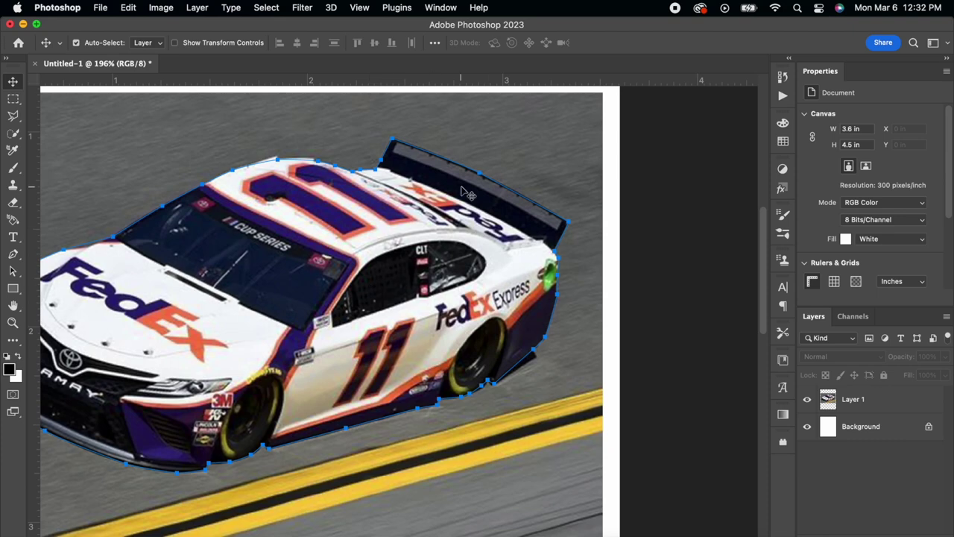
key(i)
key(p)
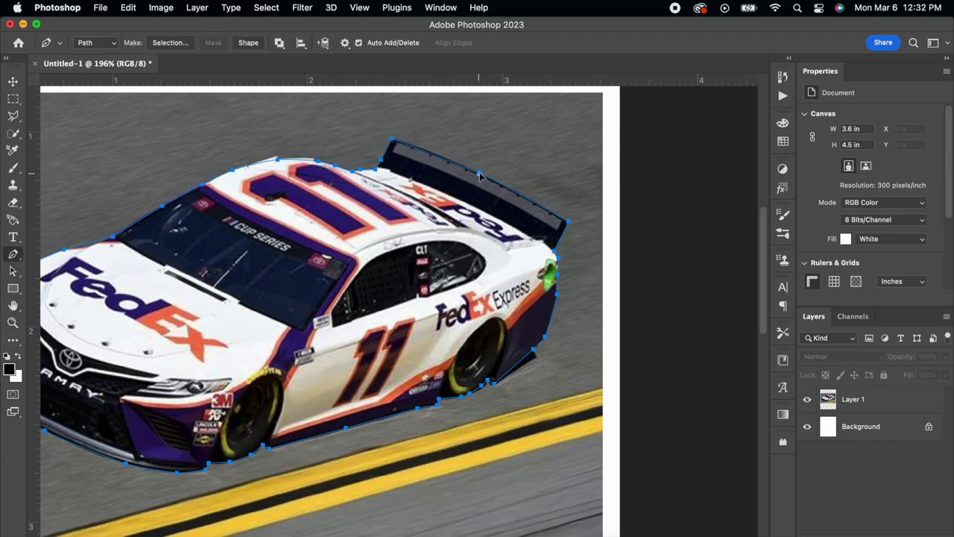
scroll(479, 173, up, 2)
drag(512, 120, 516, 121)
scroll(515, 122, up, 3)
scroll(515, 122, left, 3)
scroll(515, 122, down, 2)
click(171, 43)
click(630, 272)
Step: Contract the selection around the car
click(266, 8)
mouse_move(303, 203)
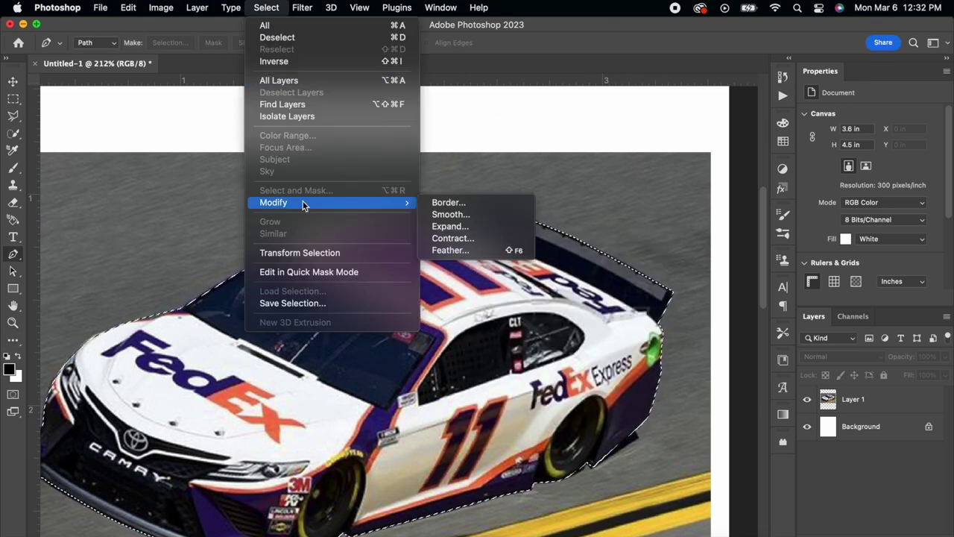
click(469, 237)
key(Return)
Step: Delete everything outside the car from Layer 1 by inverting the selection, and clear the selection
click(272, 10)
click(300, 65)
click(875, 405)
key(Delete)
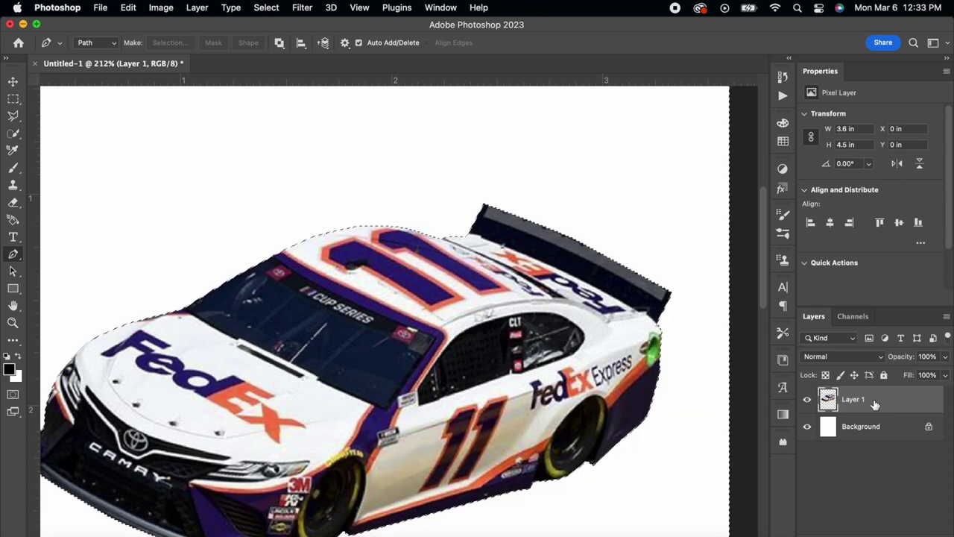
scroll(384, 283, down, 2)
scroll(385, 283, left, 2)
click(13, 99)
click(45, 95)
key(v)
Step: Set the Eraser to a Hard Round brush with a size of 20 px
scroll(437, 253, up, 5)
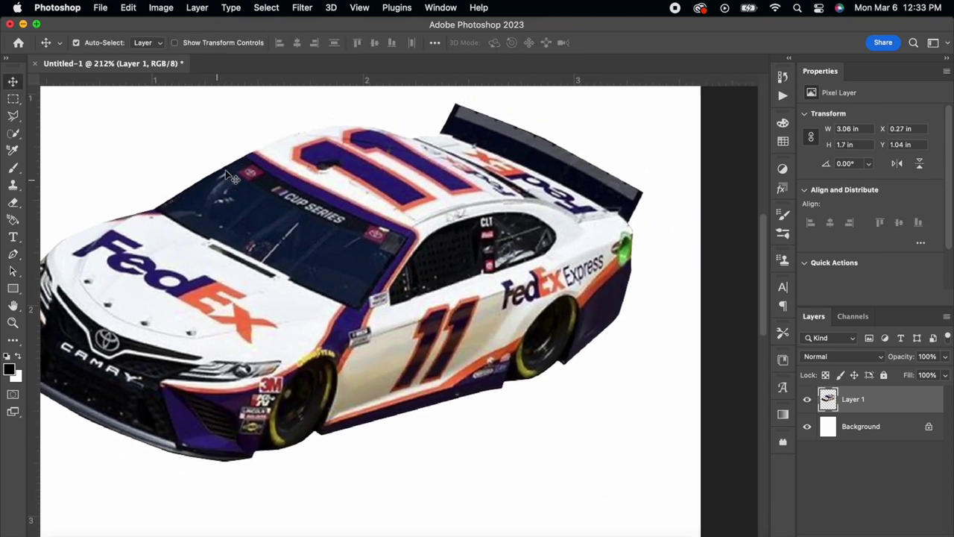
key(e)
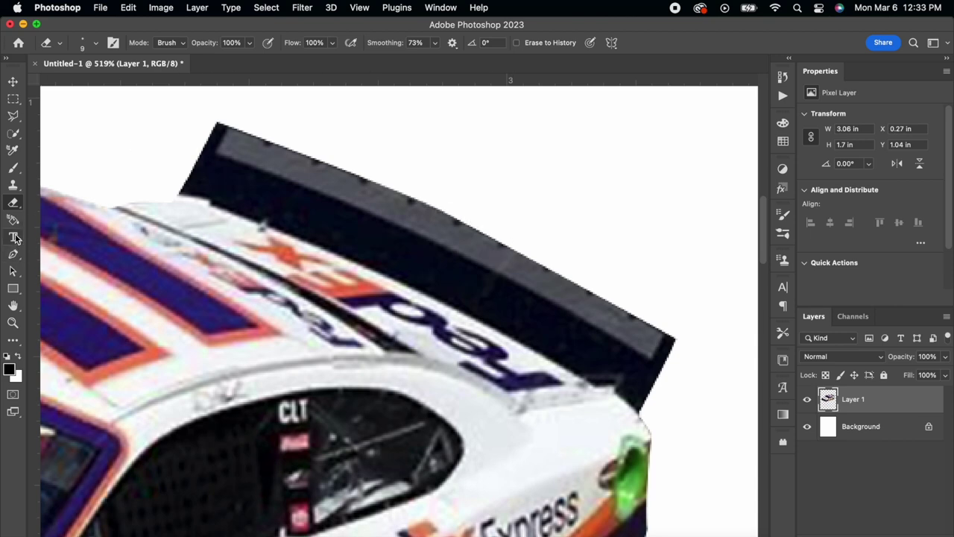
click(13, 340)
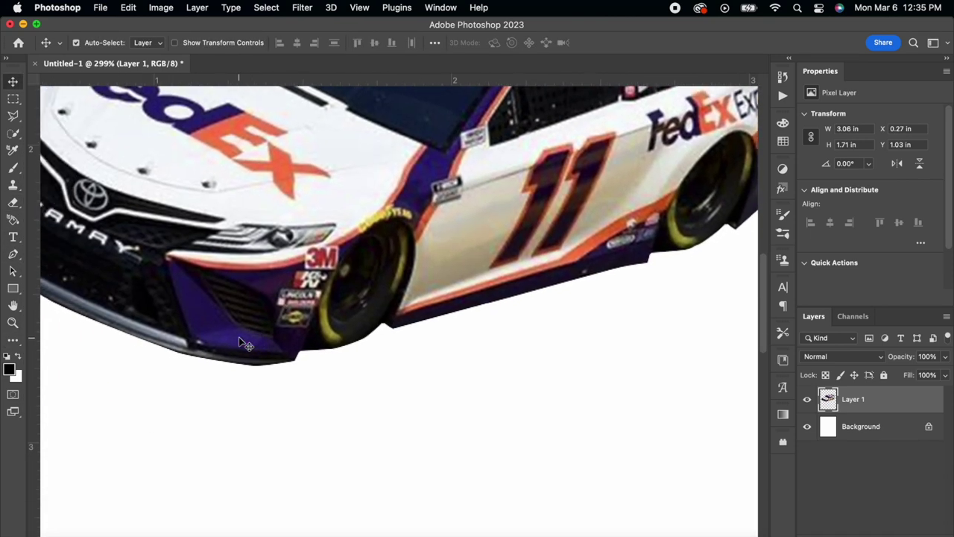
scroll(246, 344, up, 2)
key(e)
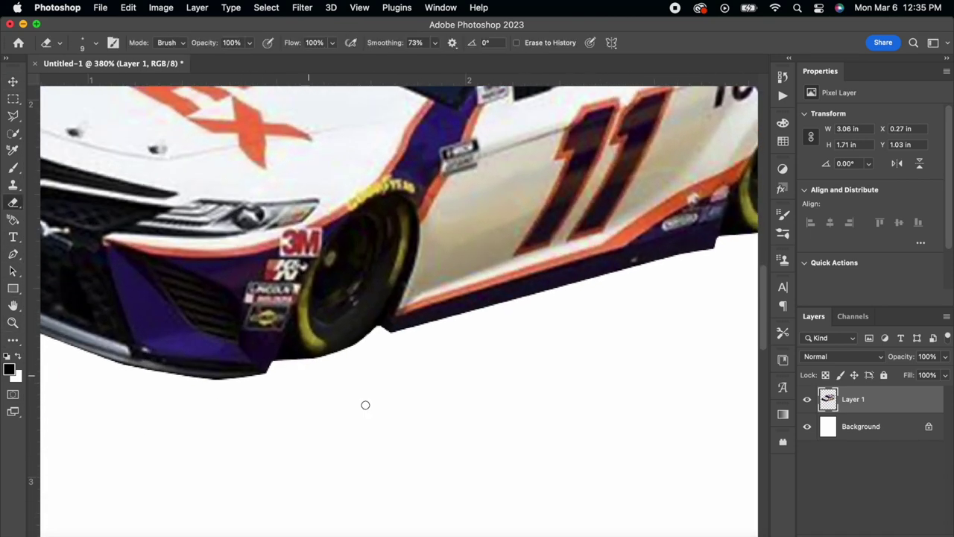
scroll(367, 406, up, 3)
click(93, 45)
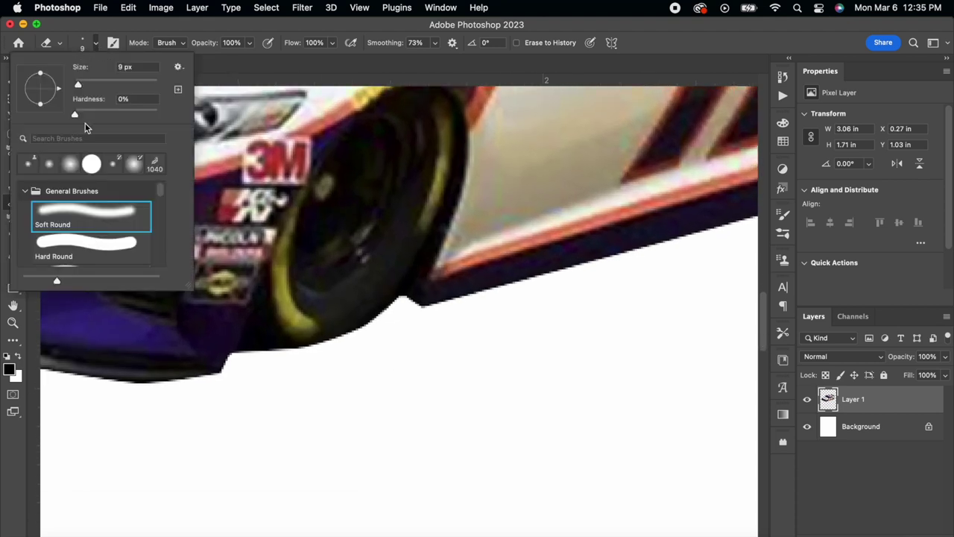
click(85, 241)
scroll(402, 336, up, 1)
click(405, 330)
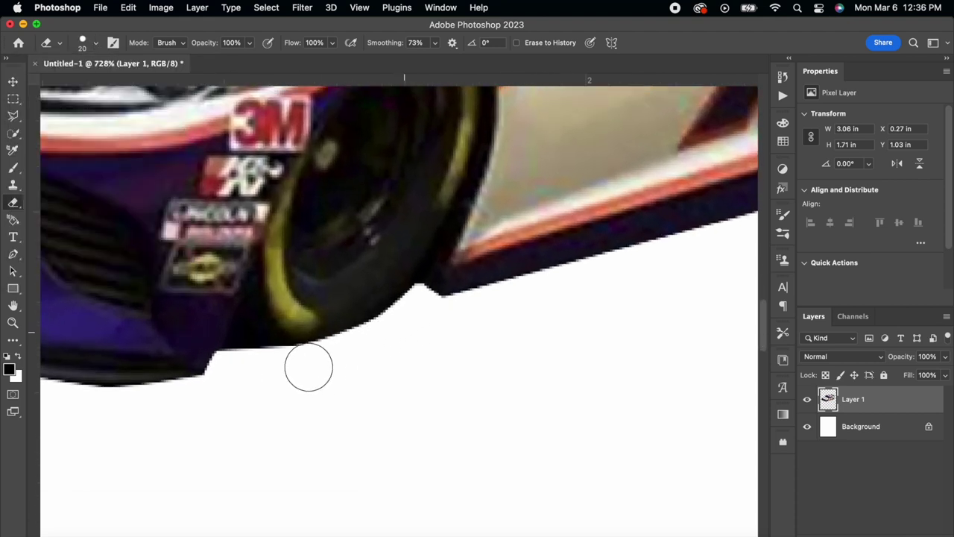
Step: Erase the rough edge along the car's rear corner beside the green tail light and below the spoiler
scroll(482, 428, left, 5)
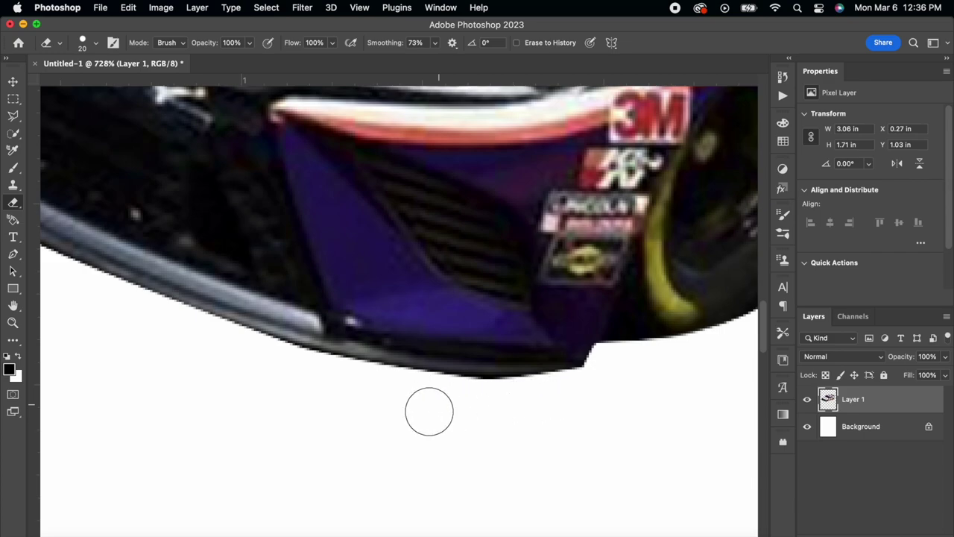
scroll(566, 428, down, 3)
scroll(566, 428, right, 8)
scroll(567, 428, up, 4)
scroll(569, 428, up, 4)
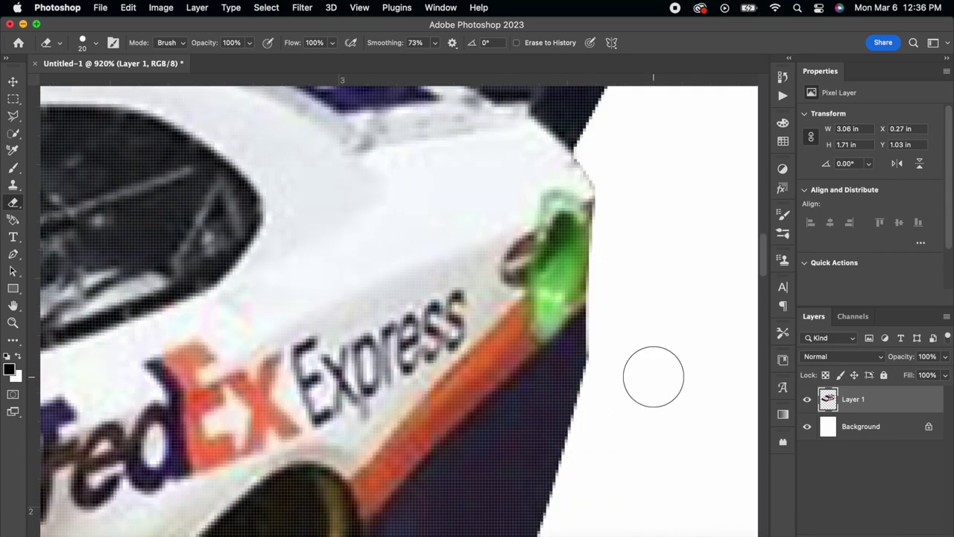
drag(621, 361, 627, 393)
scroll(630, 363, down, 4)
scroll(630, 362, up, 5)
scroll(630, 363, up, 3)
scroll(579, 326, down, 3)
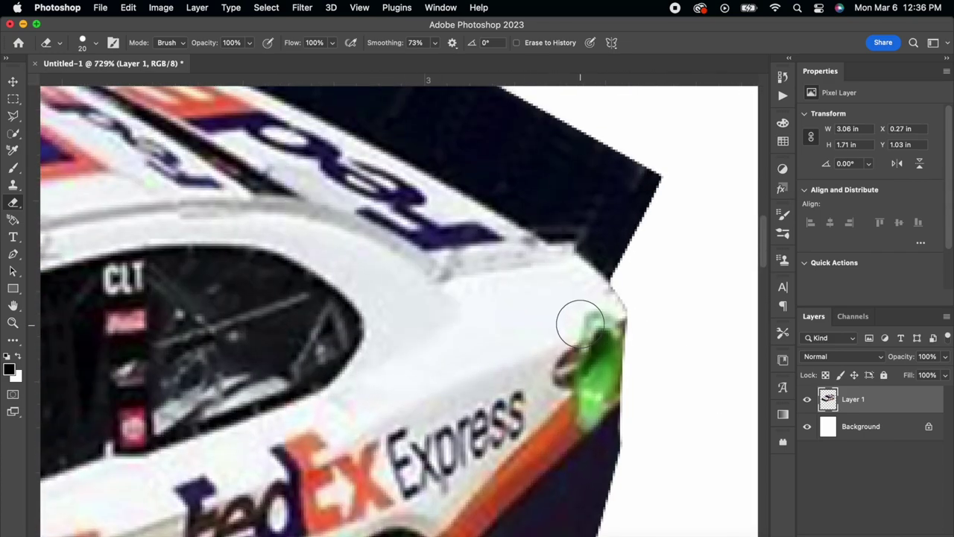
scroll(579, 325, right, 2)
drag(583, 199, 596, 240)
scroll(585, 306, down, 3)
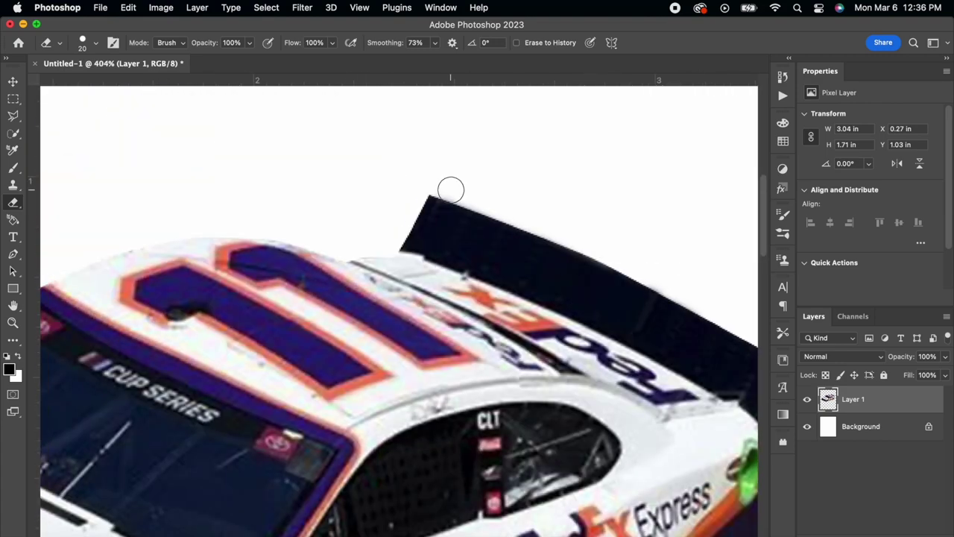
Step: Erase leftover pixels along the rear spoiler's upper edge and round off its front corner
scroll(415, 175, up, 4)
mouse_move(368, 185)
mouse_down()
mouse_move(402, 163)
mouse_move(511, 152)
mouse_up()
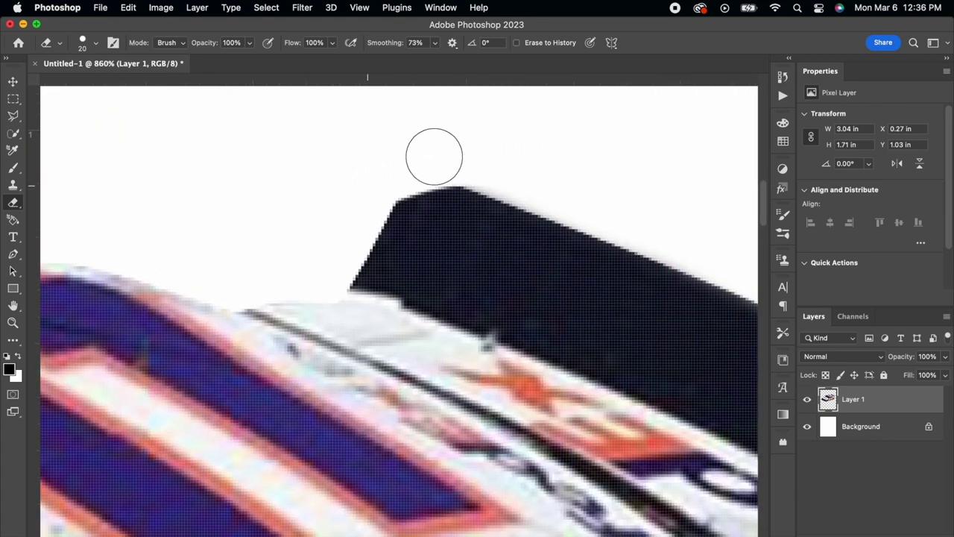
scroll(323, 222, down, 5)
scroll(321, 219, up, 4)
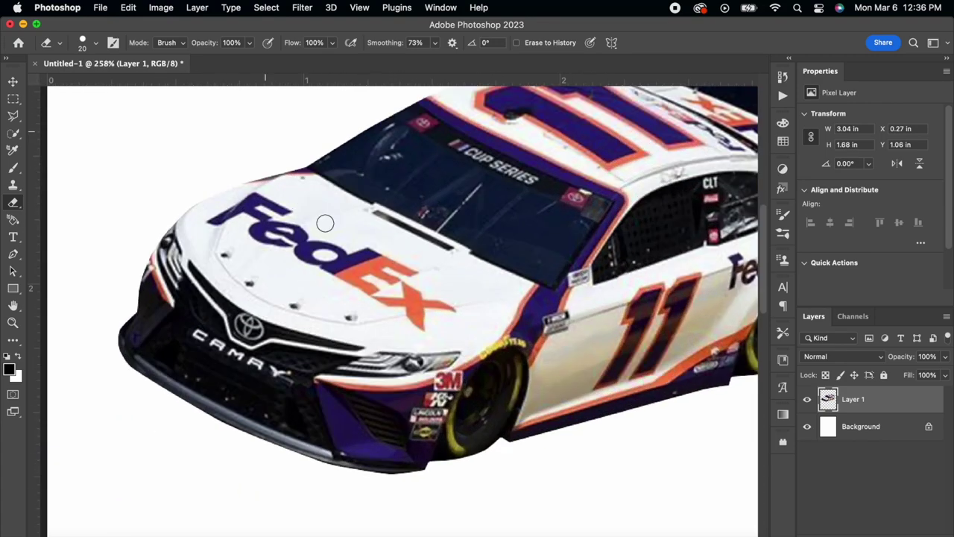
scroll(325, 222, right, 5)
scroll(324, 222, up, 3)
scroll(325, 222, up, 2)
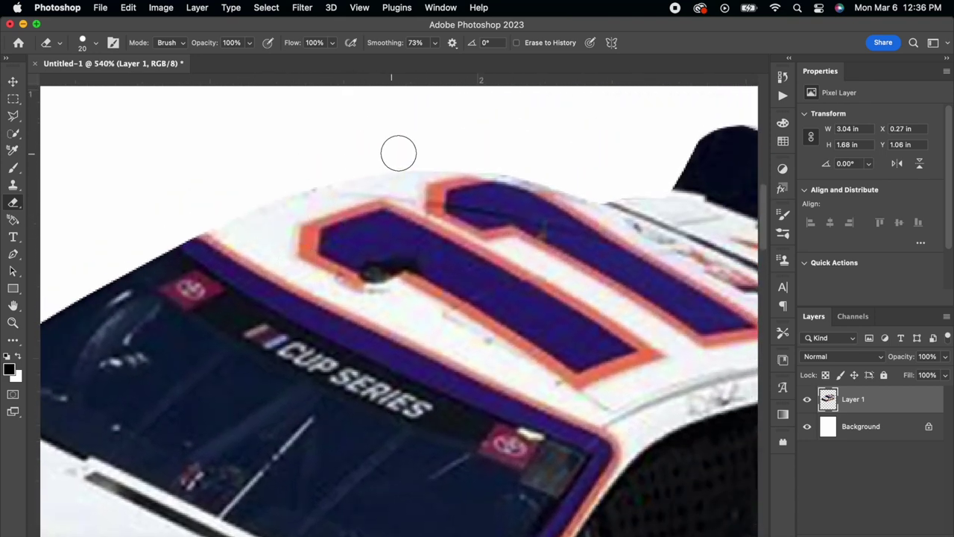
Step: Move the cut-out car down to the middle of the canvas
click(16, 99)
scroll(224, 203, down, 3)
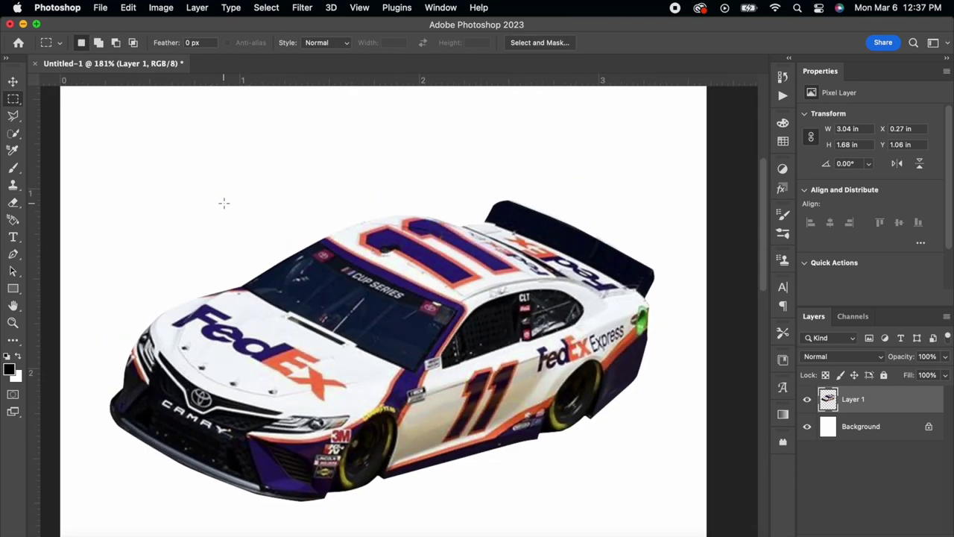
scroll(223, 203, down, 2)
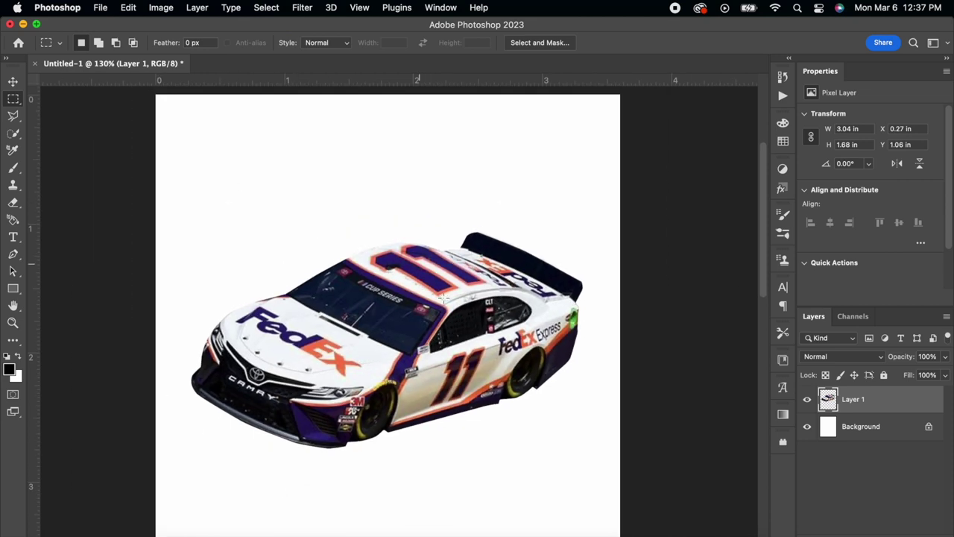
click(13, 238)
click(13, 82)
scroll(337, 315, right, 1)
scroll(337, 313, down, 2)
scroll(336, 313, up, 1)
drag(364, 300, 365, 338)
Step: Rotate the car by about -7.5° and shift it slightly on the canvas
key(super+t)
drag(529, 265, 516, 245)
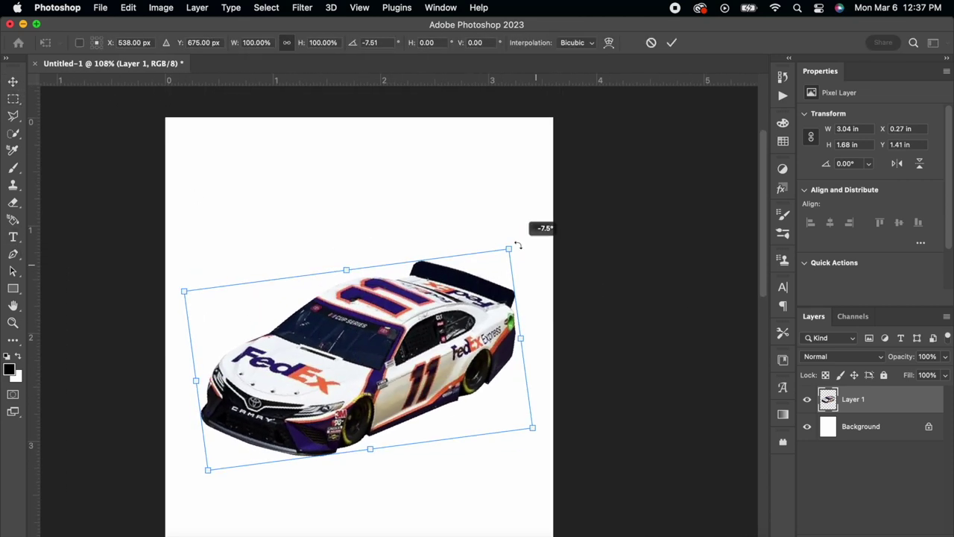
key(Return)
scroll(369, 319, down, 2)
scroll(369, 319, up, 2)
drag(367, 320, 370, 326)
scroll(418, 373, left, 1)
scroll(441, 418, right, 1)
Step: Switch to Illustrator and add the text "Hamlin" in a new document
click(445, 535)
click(52, 123)
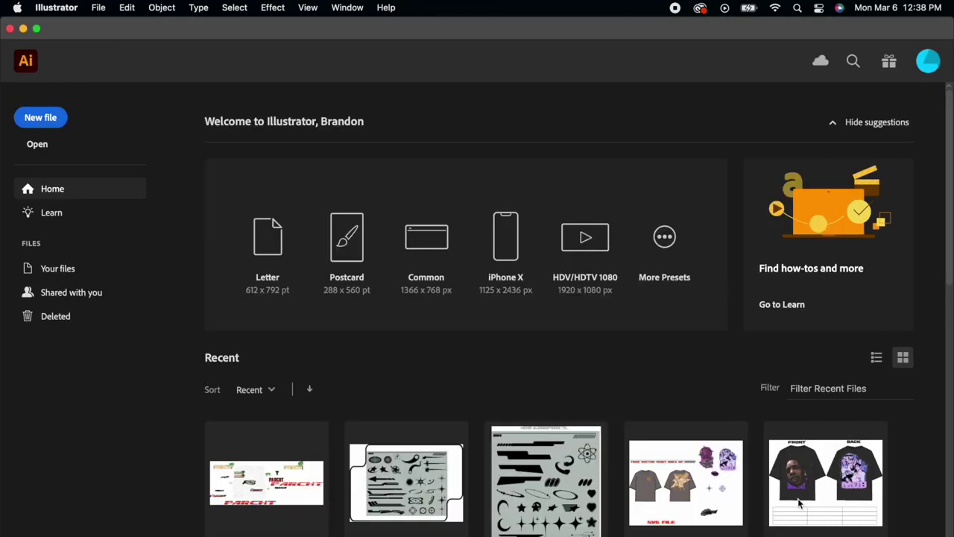
key(t)
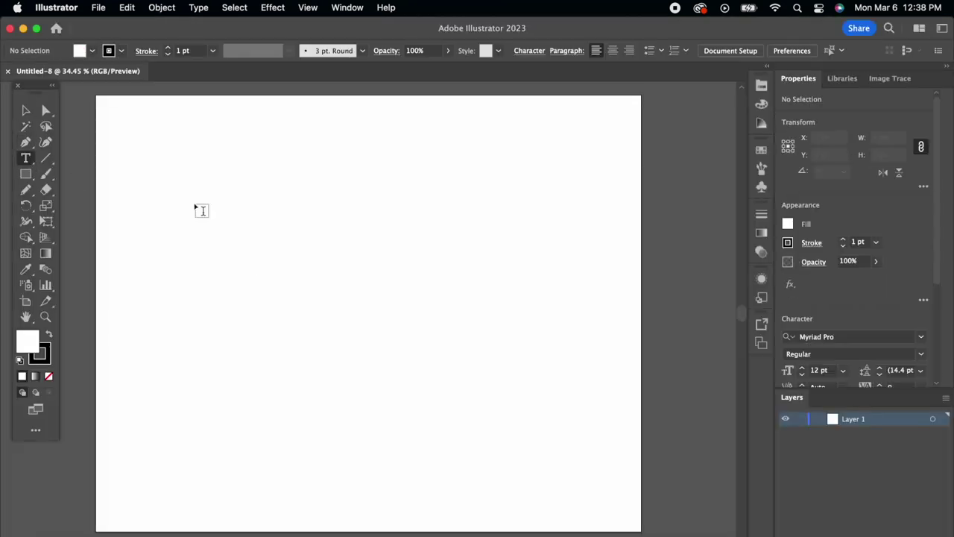
click(202, 288)
scroll(253, 303, up, 5)
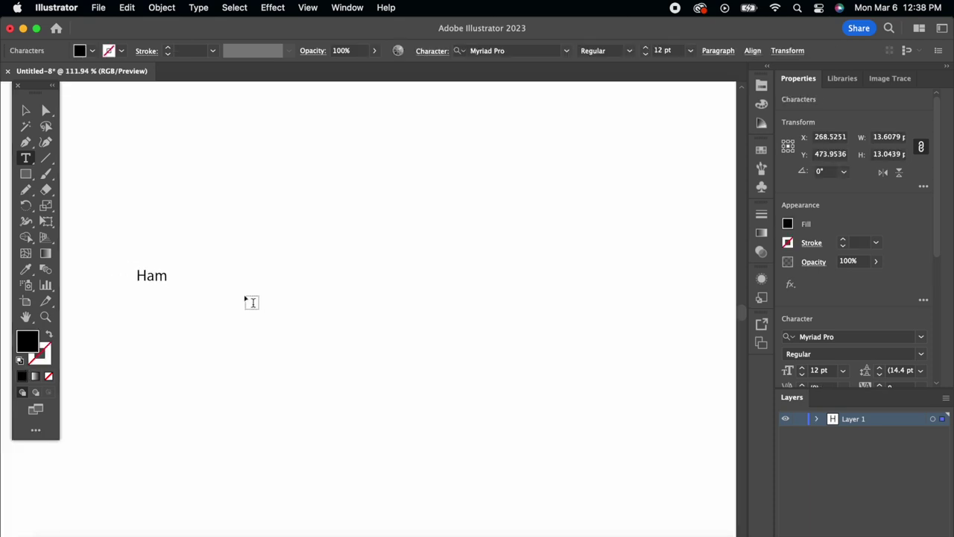
key(super+a)
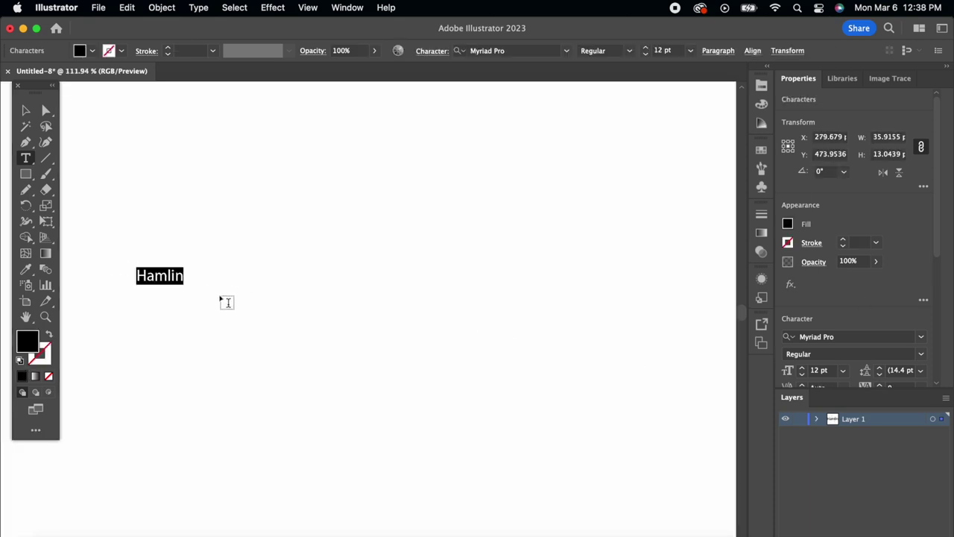
Step: Enlarge the "Hamlin" text to about 148.75 pt and set its font to Asgaard Base
key(Escape)
scroll(216, 237, down, 3)
drag(203, 258, 313, 298)
drag(276, 258, 557, 305)
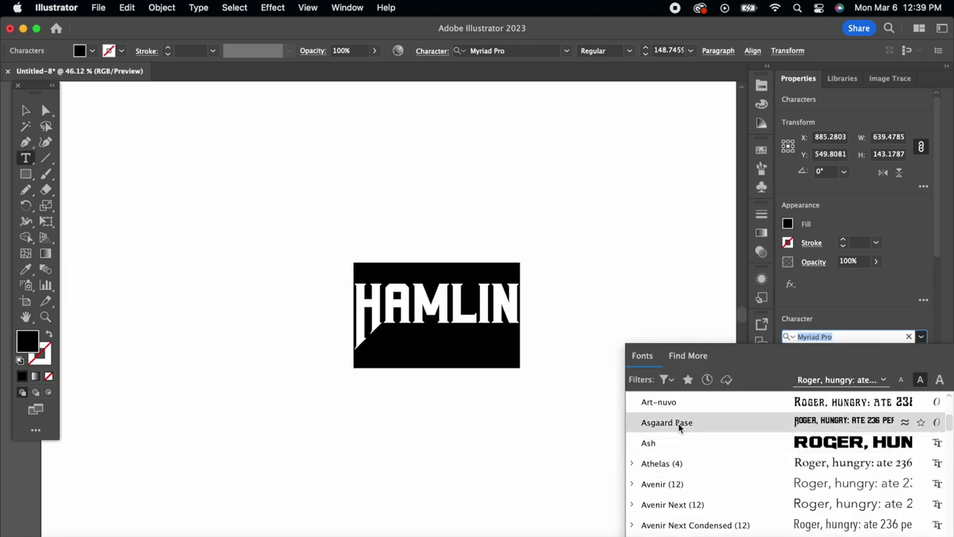
click(680, 423)
key(Escape)
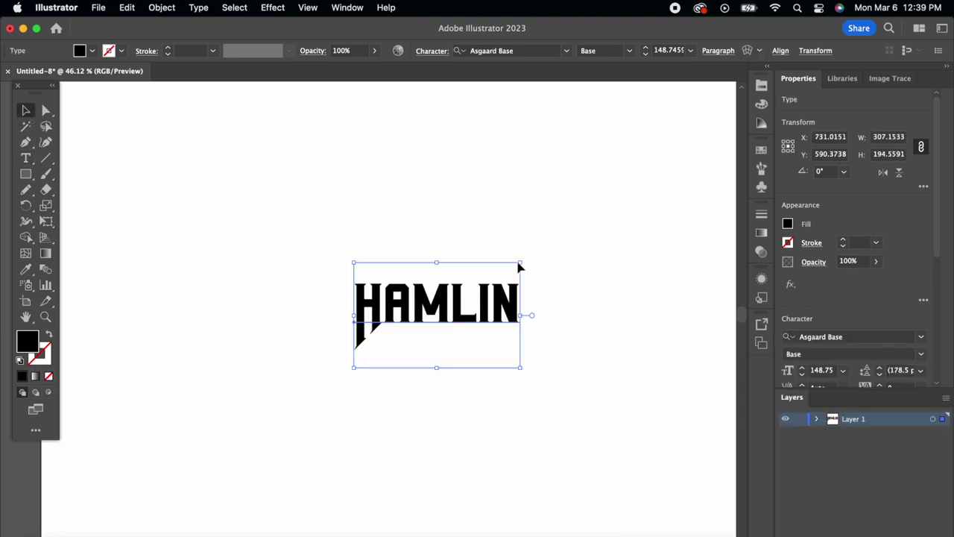
Step: Scale the "Hamlin" text up to about 304 pt on the artboard
scroll(531, 289, down, 2)
scroll(530, 289, down, 1)
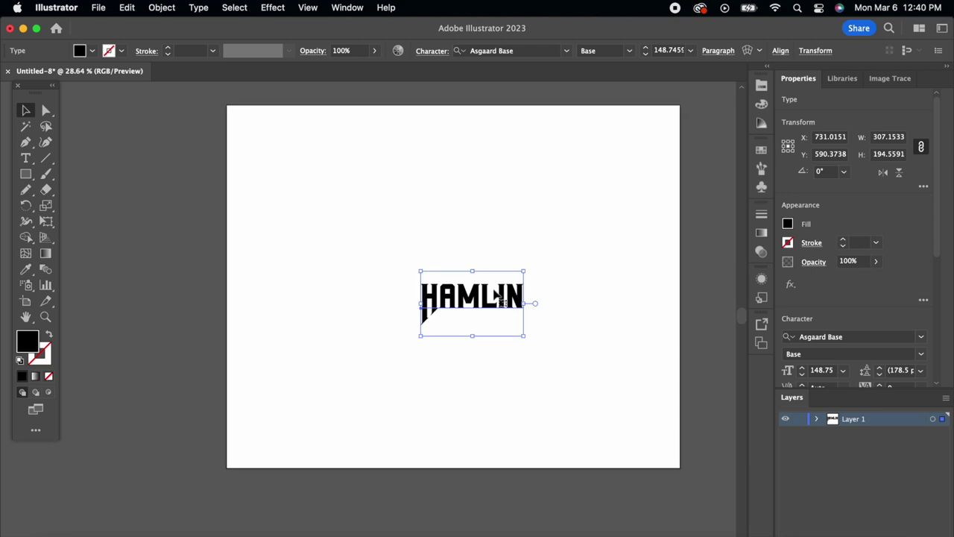
drag(525, 338, 579, 366)
Step: Add a second text line "DENNY" above "Hamlin" in the Coolvetica Compressed Heavy font
key(t)
click(358, 240)
scroll(359, 241, up, 5)
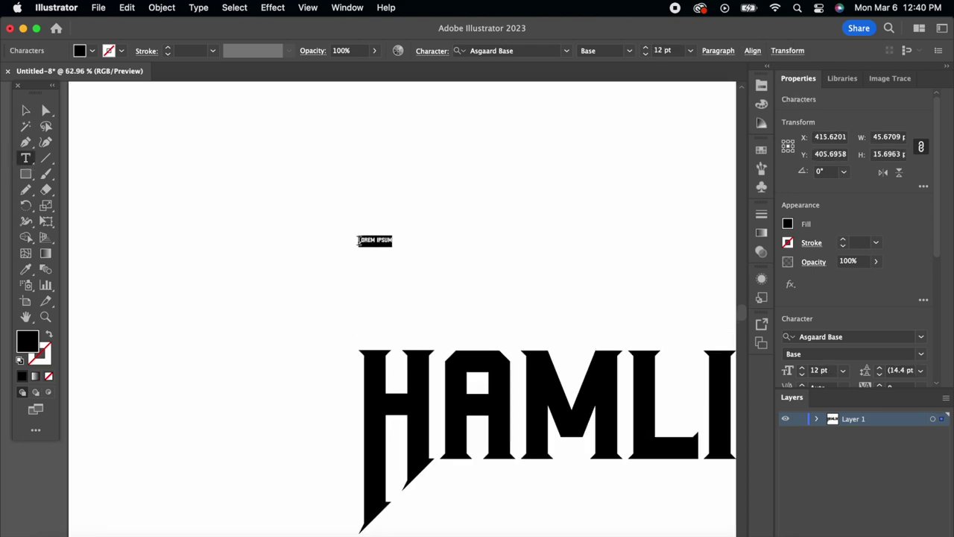
click(858, 336)
text(coolvetica)
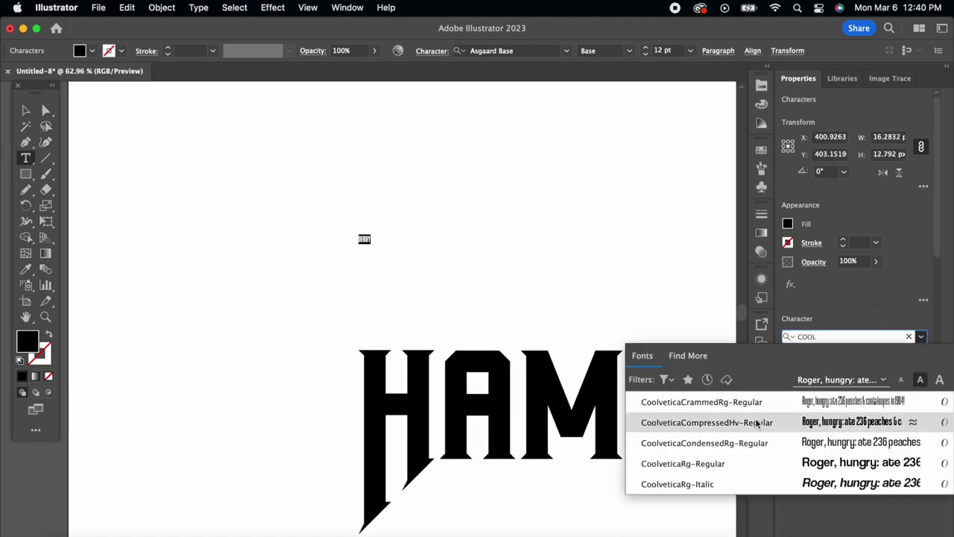
click(756, 422)
Step: Set the "DENNY" text to 36 pt with a tracking of 500
scroll(563, 277, up, 1)
scroll(807, 161, down, 5)
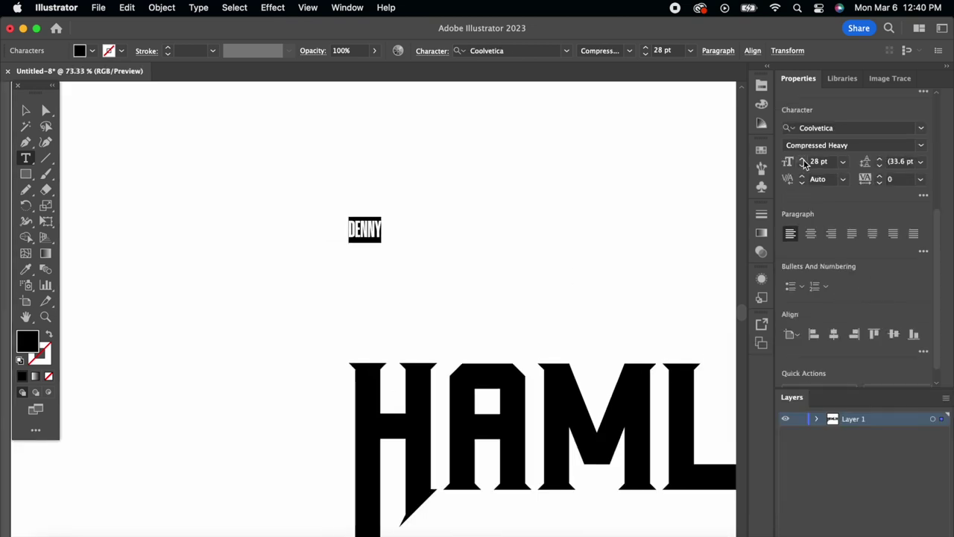
click(880, 177)
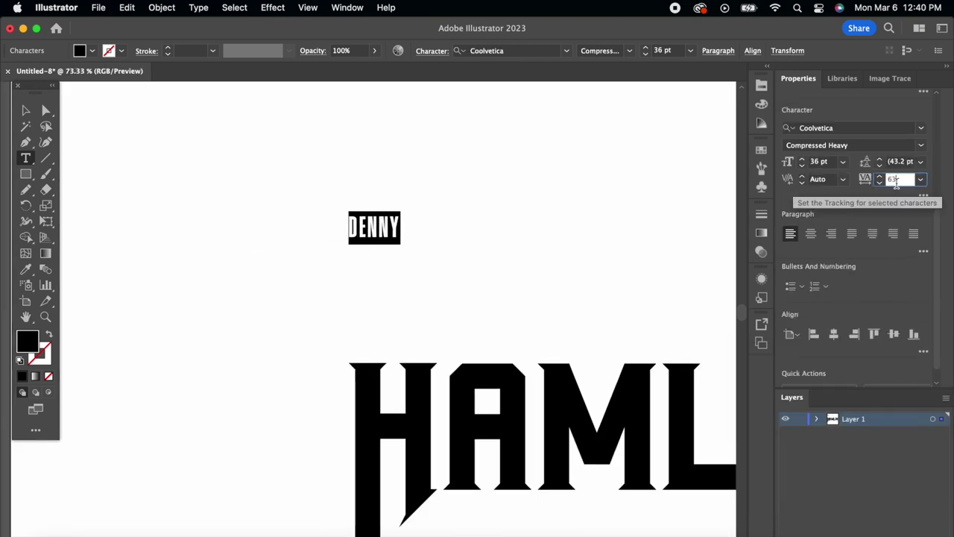
key(Return)
scroll(547, 358, down, 1)
Step: Widen the letter tracking of the "DENNY" text further
double_click(395, 218)
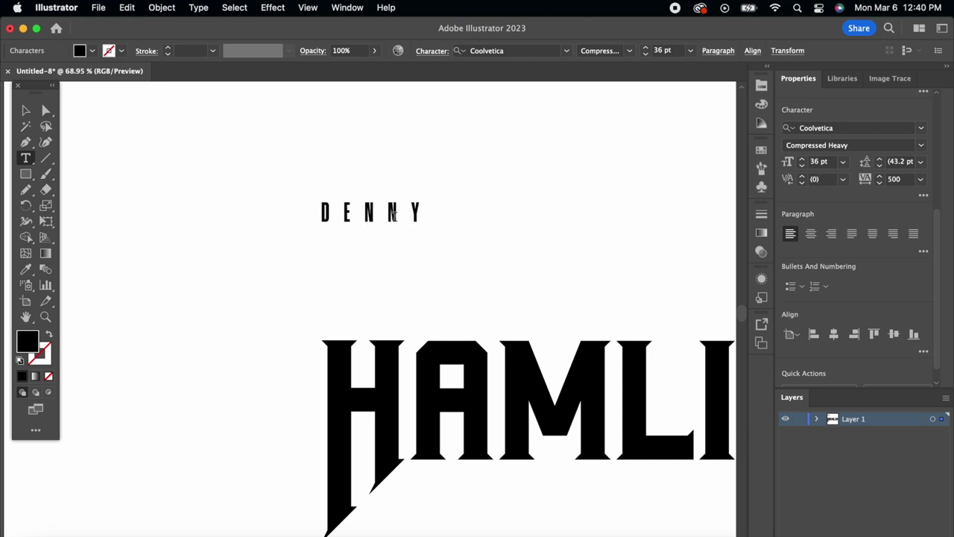
double_click(894, 180)
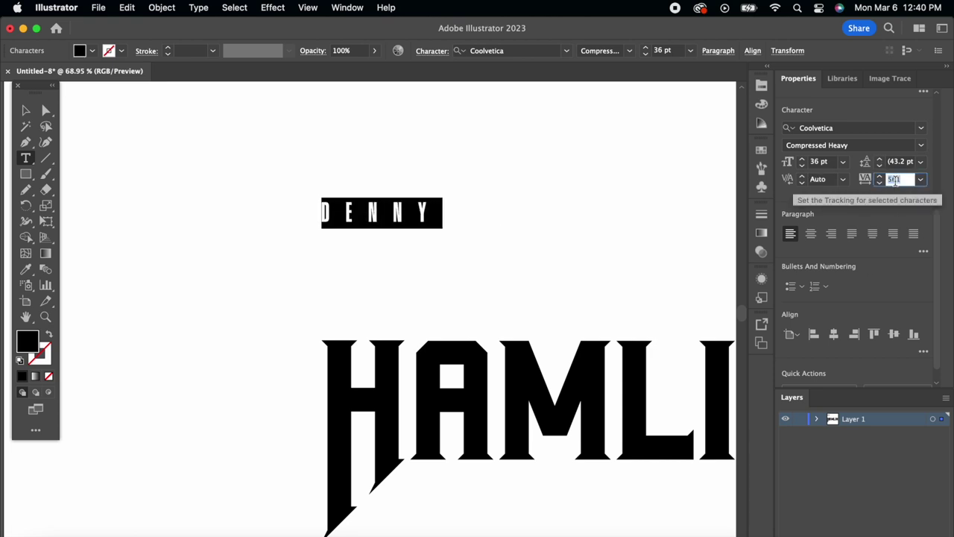
key(Return)
Step: Move "DENNY" so it sits centered just above the "Hamlin" lettering
scroll(669, 234, right, 4)
click(26, 110)
click(160, 117)
drag(252, 178, 420, 282)
click(405, 240)
scroll(417, 276, down, 2)
Step: Delete and retype the final "N" of the "Hamlin" text
click(454, 365)
scroll(856, 291, down, 5)
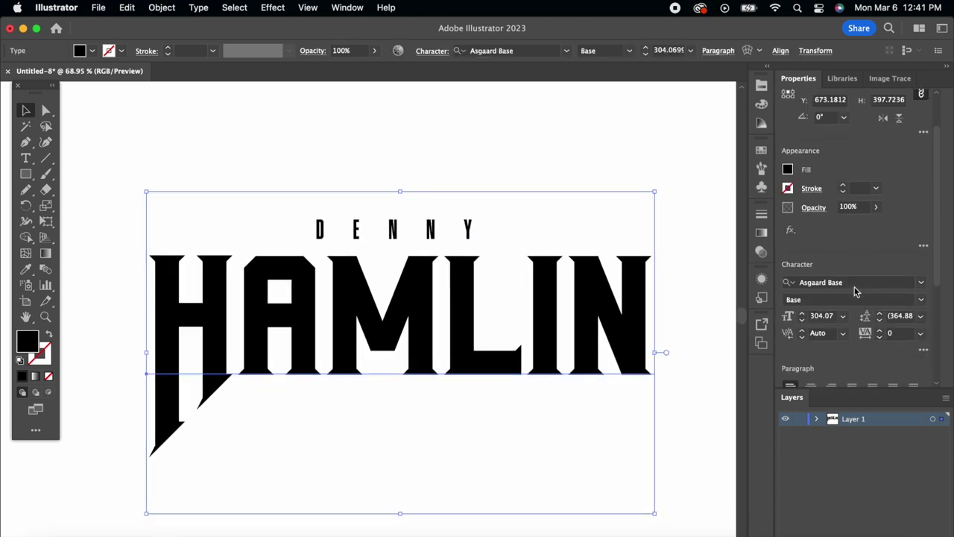
double_click(629, 303)
key(BackSpace)
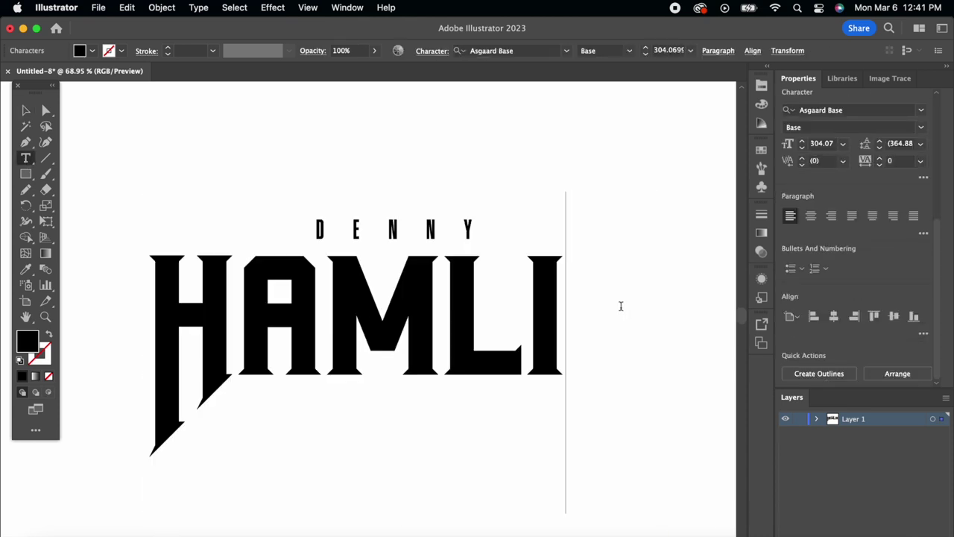
text(N)
key(BackSpace)
text(N)
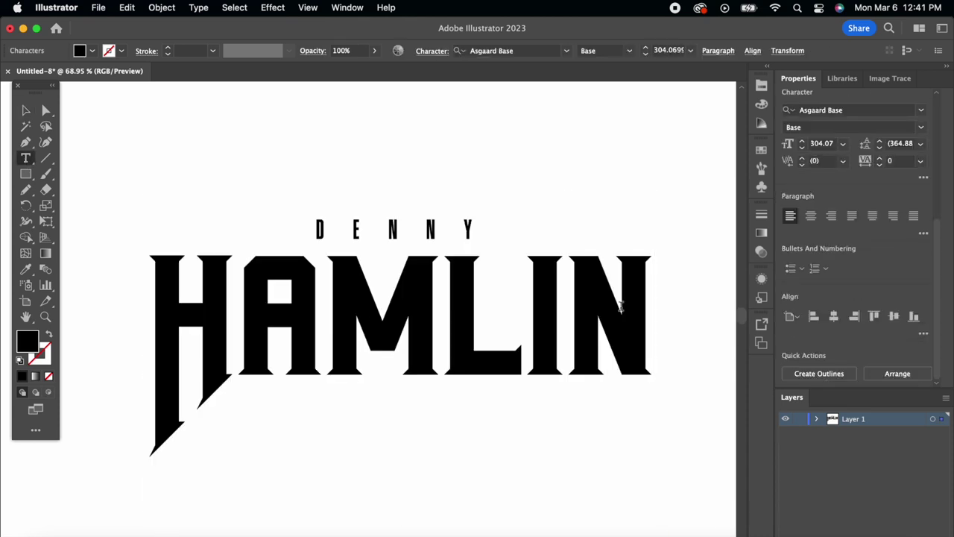
Step: Convert the "Hamlin" text to outlines
click(26, 111)
click(105, 138)
click(633, 315)
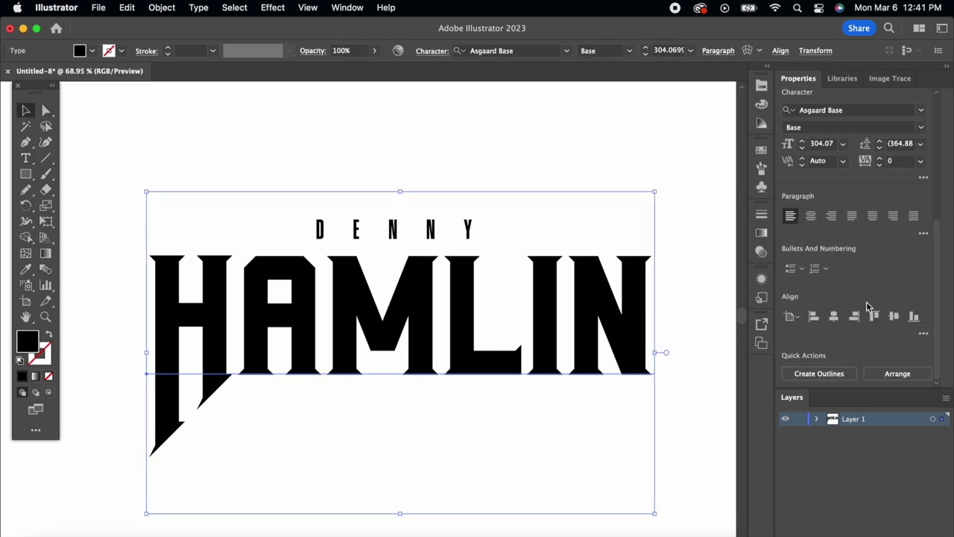
click(826, 375)
Step: Try to pull the lower corner of the N's first stem down into a point, adding an anchor on its edge
click(46, 111)
mouse_move(604, 374)
mouse_down()
mouse_move(598, 395)
mouse_move(595, 383)
mouse_up()
scroll(595, 383, up, 5)
click(27, 196)
key(p)
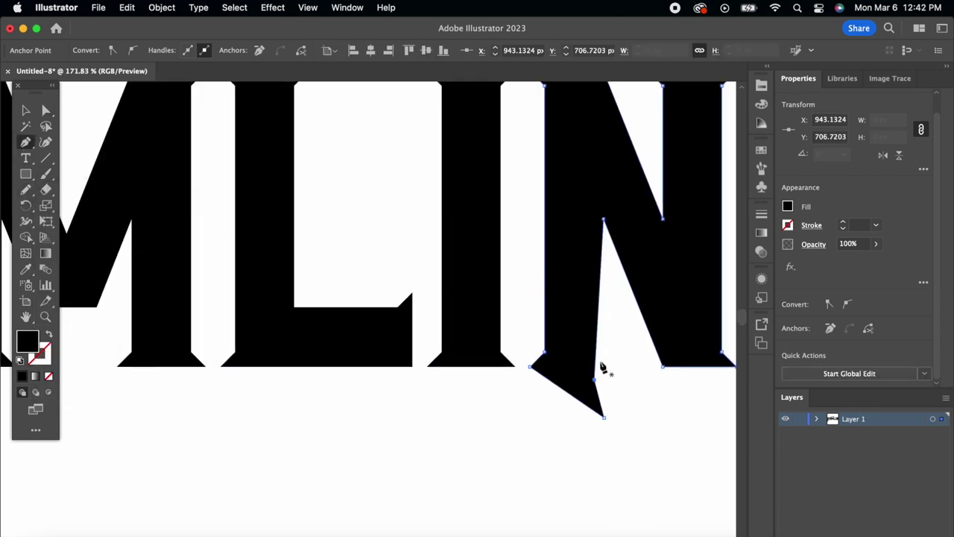
key(a)
drag(596, 354, 605, 409)
scroll(605, 409, down, 5)
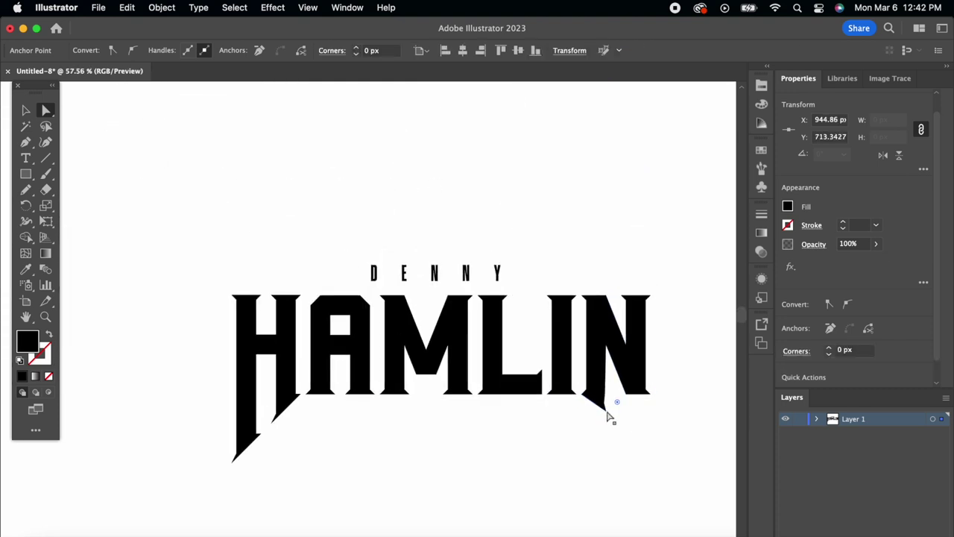
Step: Try to lengthen the spike on the N's first stem by moving its tip and inner anchor point
scroll(607, 395, up, 3)
click(607, 383)
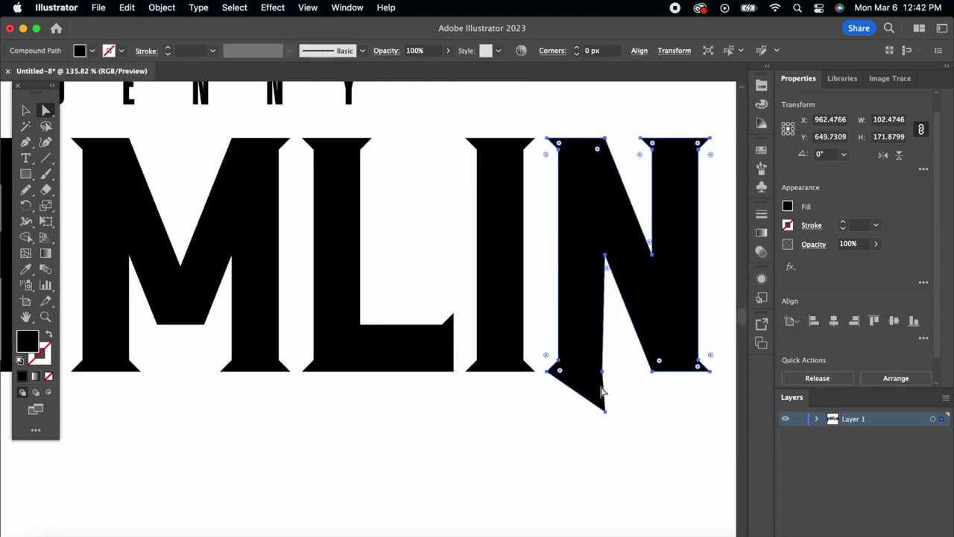
scroll(600, 382, up, 3)
drag(604, 363, 603, 404)
key(super+z)
click(604, 363)
scroll(612, 411, down, 4)
scroll(613, 418, down, 3)
click(592, 422)
drag(576, 345, 587, 361)
scroll(587, 360, up, 4)
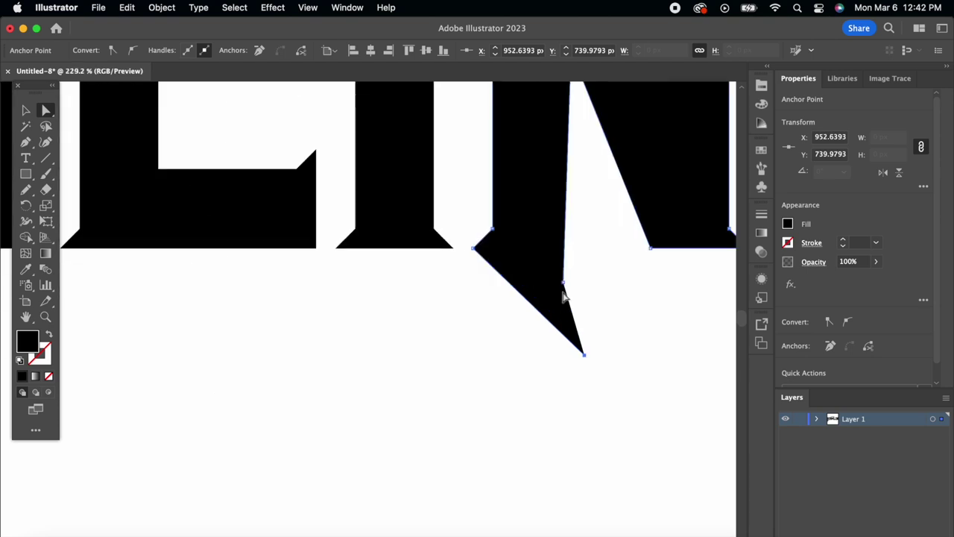
Step: Try to reshape the spike's inner edge and stretch the N's outer lower corner downward
drag(564, 284, 688, 340)
click(624, 313)
scroll(624, 313, down, 4)
click(578, 282)
scroll(578, 282, up, 5)
click(543, 277)
scroll(544, 276, down, 6)
click(612, 292)
scroll(624, 307, up, 2)
drag(618, 292, 612, 395)
scroll(617, 377, down, 2)
Step: Undo the anchor point edits that lengthened the N's lower corners
key(super+z)
key(super+z)
key(super+z)
key(super+z)
key(super+z)
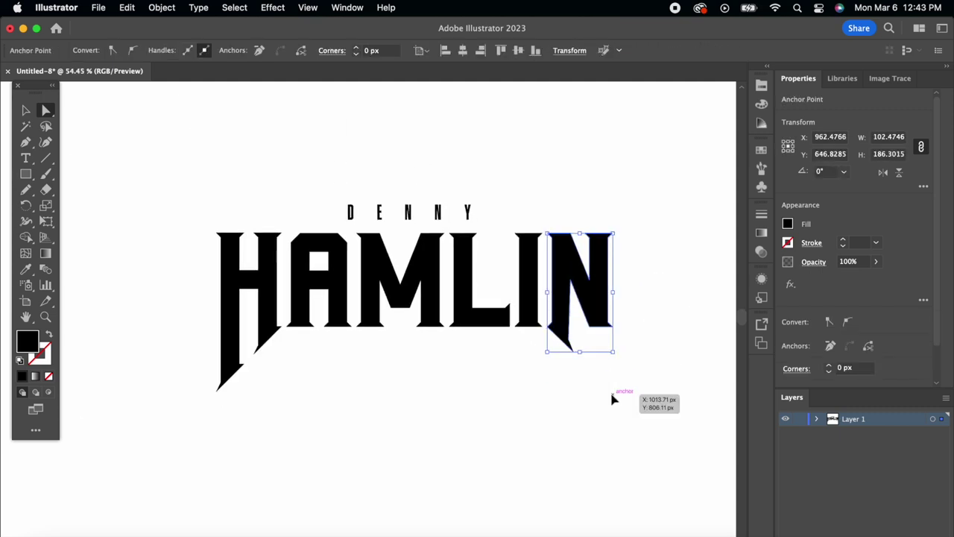
key(super+z)
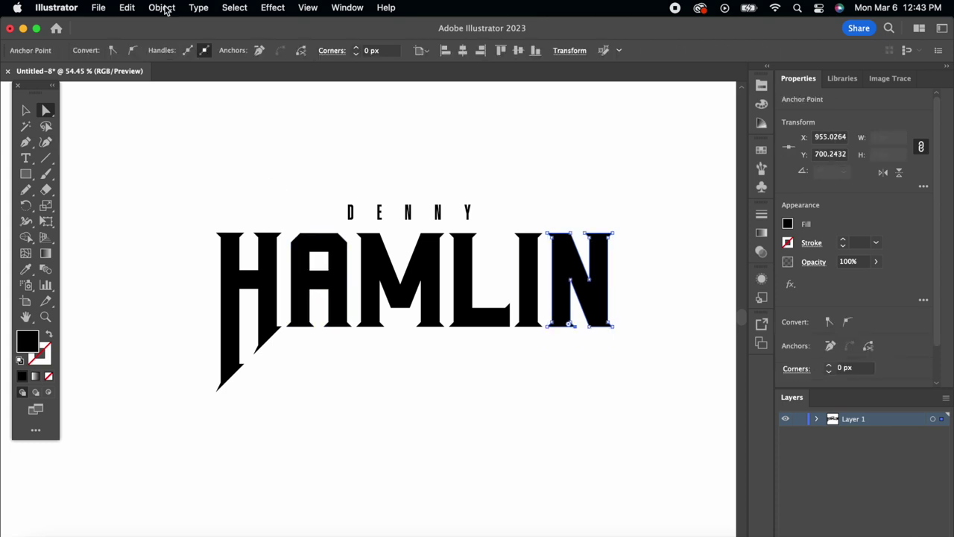
Step: Apply an Envelope Distort mesh with two rows and two columns to the N
click(162, 8)
mouse_move(224, 385)
click(362, 400)
drag(500, 218, 381, 168)
click(414, 284)
Step: Pull the mesh's outer lower corner down into a long spike and adjust the curve of its bottom edge
scroll(537, 327, up, 3)
drag(552, 299, 550, 340)
key(super+z)
click(552, 299)
scroll(549, 352, down, 3)
scroll(559, 353, up, 3)
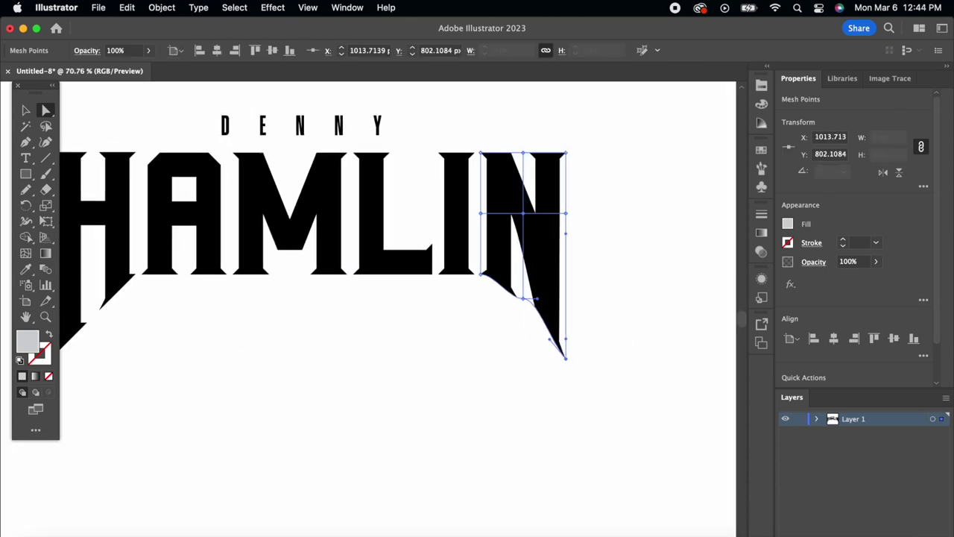
scroll(521, 285, up, 3)
drag(544, 304, 545, 319)
scroll(521, 316, down, 4)
scroll(541, 347, up, 5)
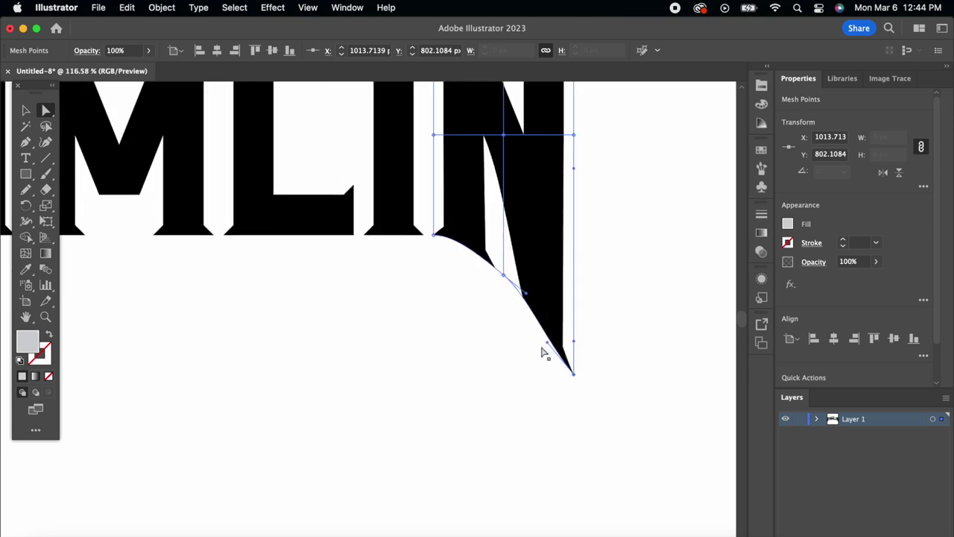
Step: Reposition the mesh's bottom middle point and its handles so the N's lower edge forms a nearly straight diagonal
scroll(552, 337, up, 3)
scroll(554, 336, down, 4)
scroll(554, 341, up, 3)
drag(516, 338, 516, 367)
scroll(529, 379, up, 3)
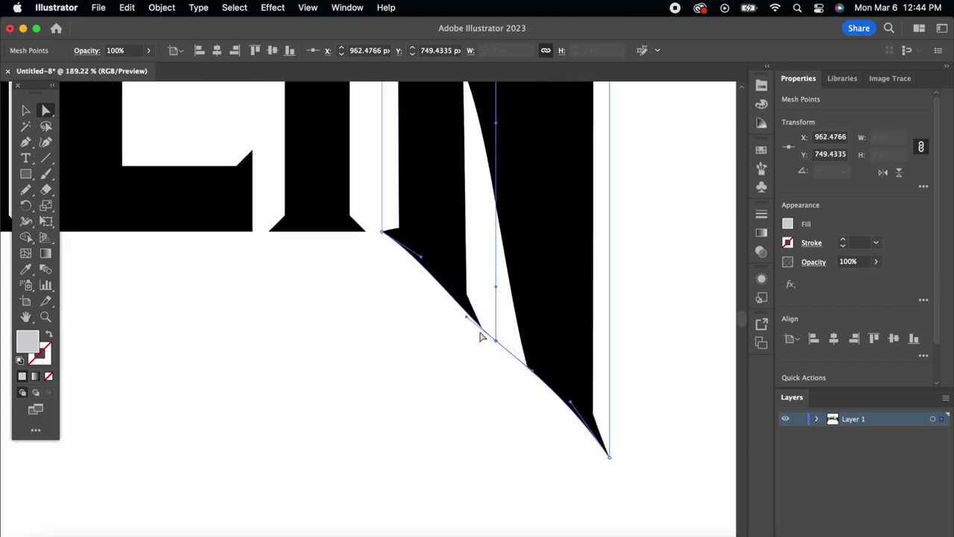
drag(466, 316, 468, 311)
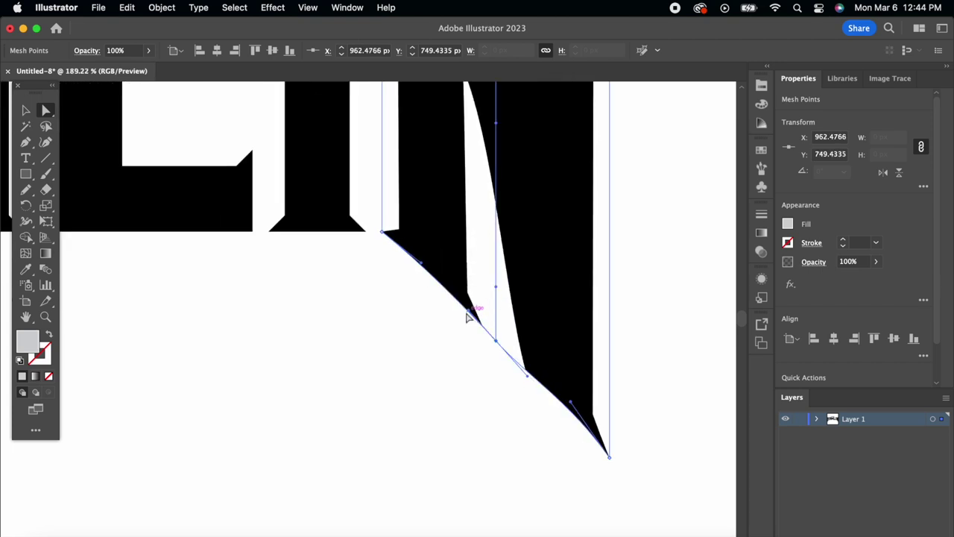
drag(563, 410, 565, 411)
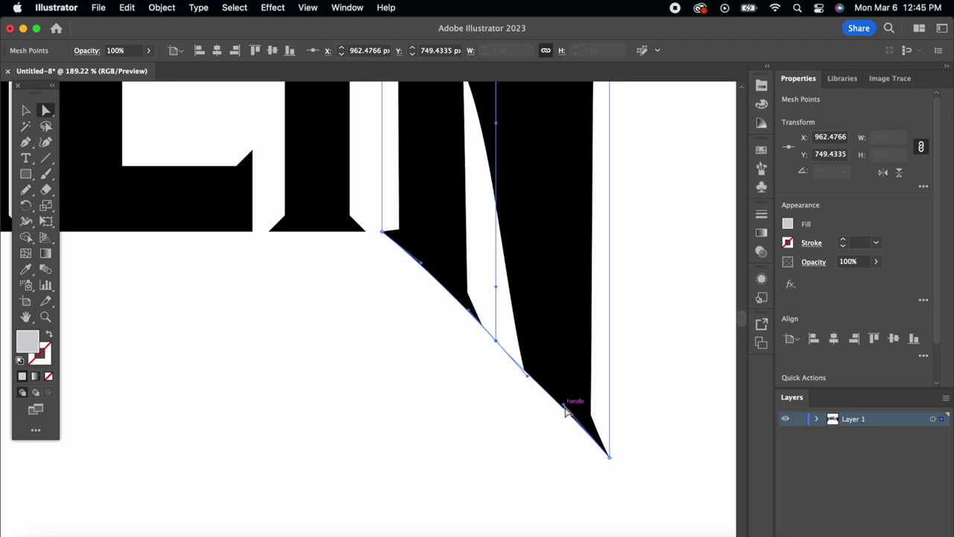
drag(496, 340, 498, 343)
scroll(443, 277, up, 2)
scroll(438, 279, down, 8)
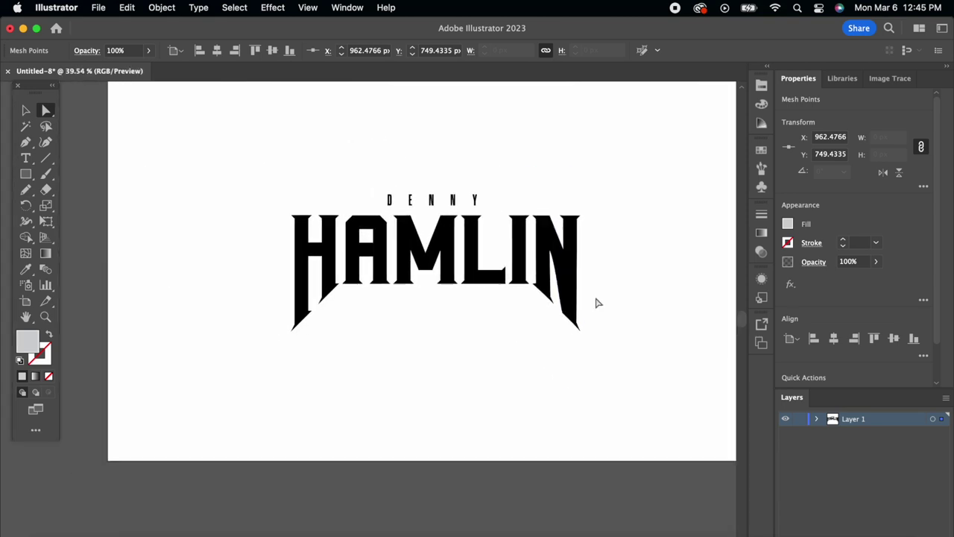
scroll(597, 303, up, 7)
click(584, 308)
scroll(485, 339, down, 4)
scroll(486, 340, up, 5)
click(353, 232)
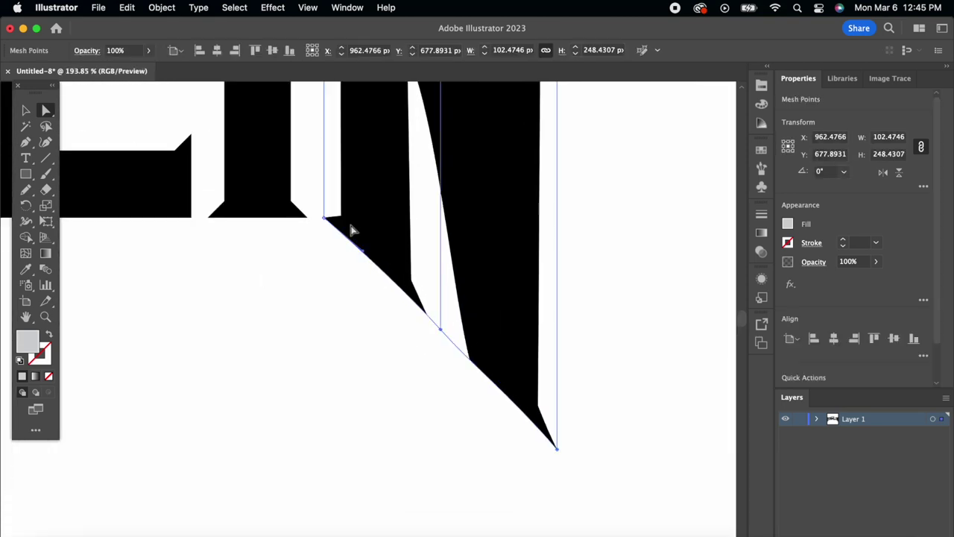
click(161, 7)
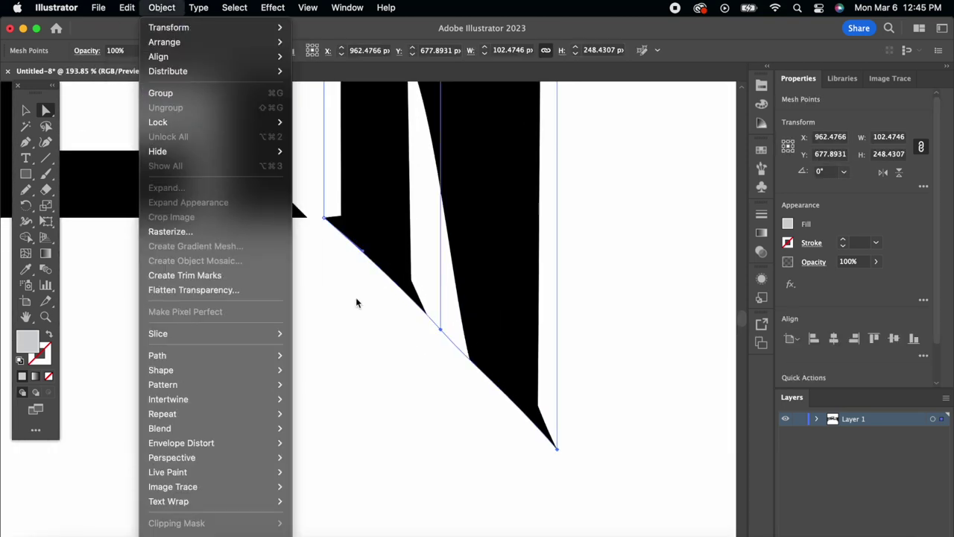
key(Escape)
Step: Expand the N's envelope mesh into editable paths and deselect it
click(28, 109)
scroll(485, 158, down, 3)
click(601, 311)
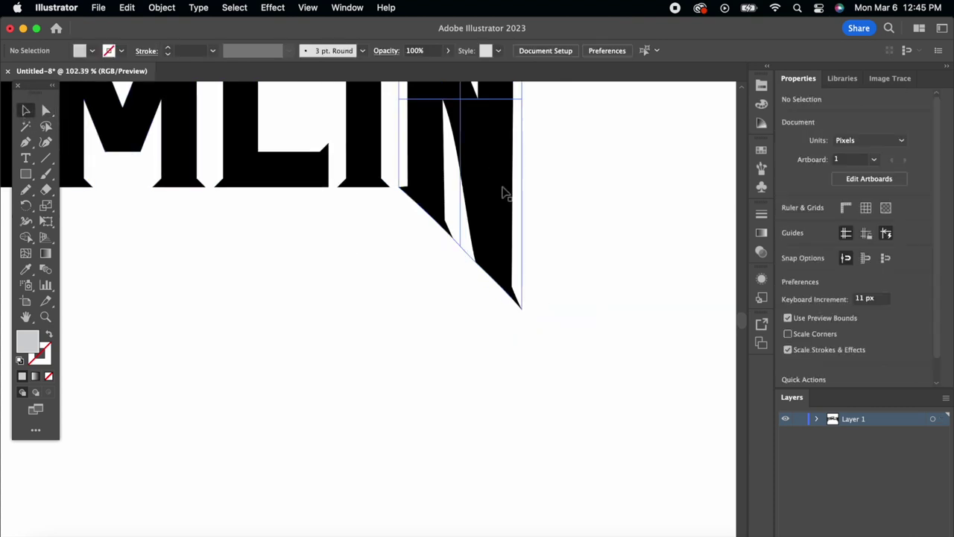
click(505, 192)
click(161, 7)
click(167, 188)
click(516, 371)
click(512, 350)
Step: Redraw the inner lower corner of the N's second stem with the Pencil tool, giving it a small pointed serif
scroll(511, 350, down, 5)
scroll(513, 351, up, 6)
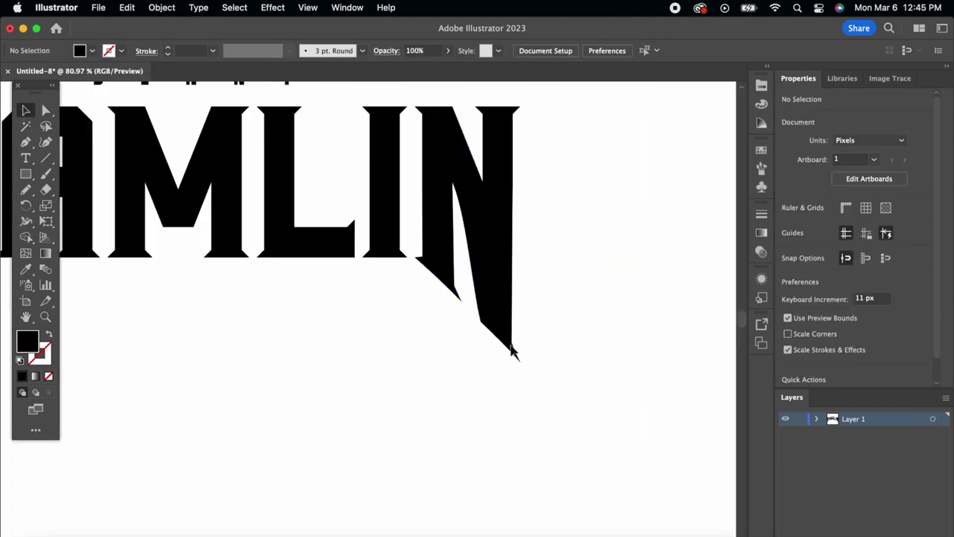
click(473, 293)
key(n)
scroll(488, 320, up, 3)
drag(420, 361, 421, 305)
drag(402, 363, 447, 400)
scroll(448, 397, down, 3)
scroll(443, 393, up, 6)
Step: Straighten the top edge of the N's new serif and refine the anchor points along its underside
key(a)
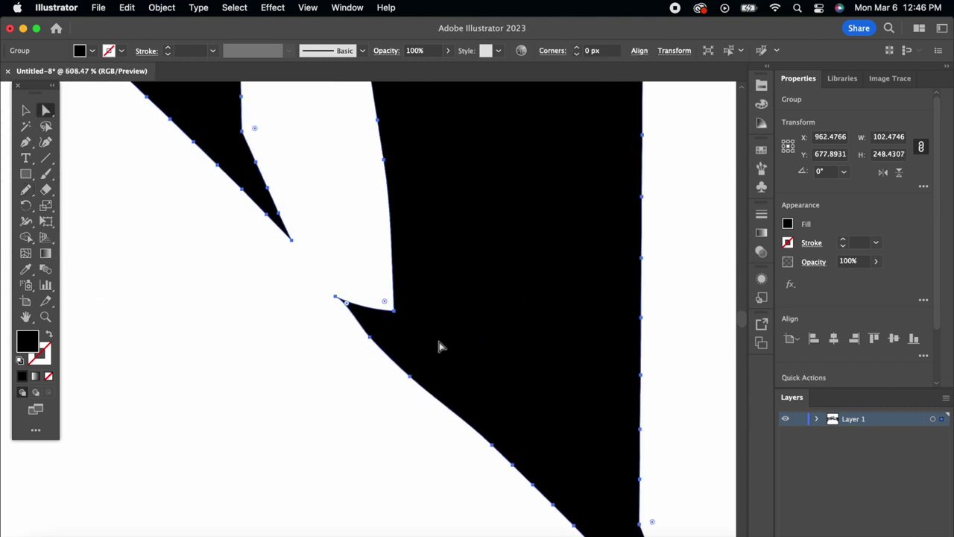
scroll(440, 346, up, 4)
click(210, 244)
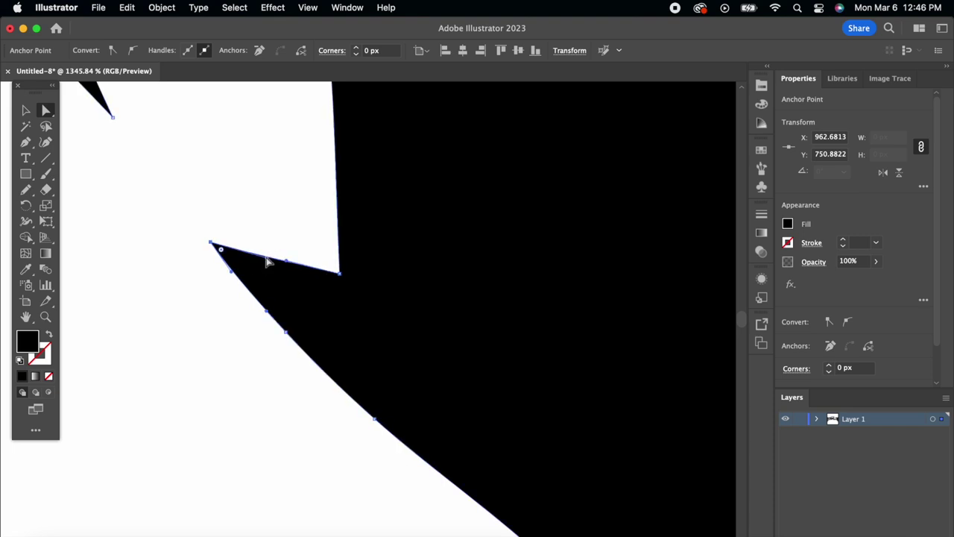
drag(236, 273, 238, 271)
click(286, 333)
drag(286, 332, 280, 325)
click(242, 198)
Step: Smooth the diagonal lower edge of the N's second stem with the Smooth tool
scroll(242, 197, down, 6)
click(341, 164)
drag(25, 190, 91, 222)
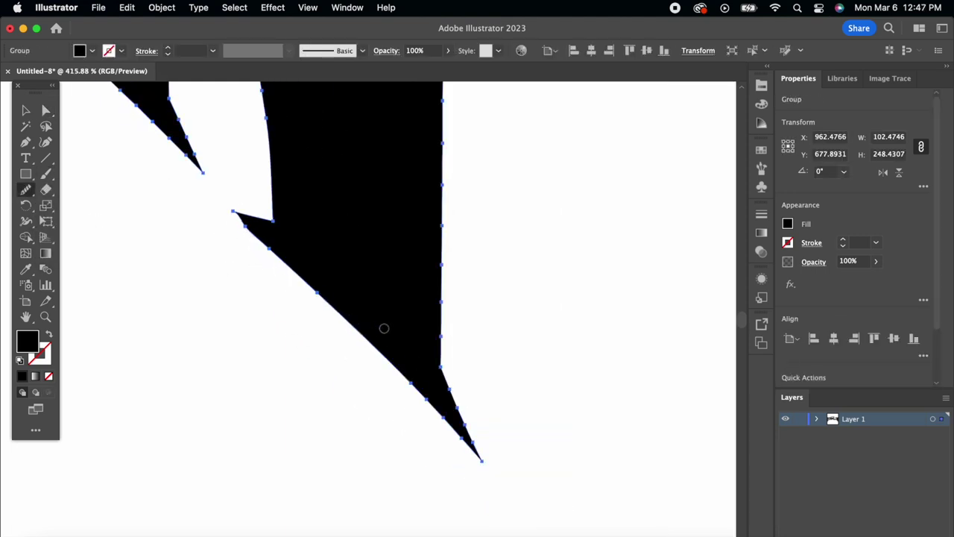
scroll(384, 328, down, 3)
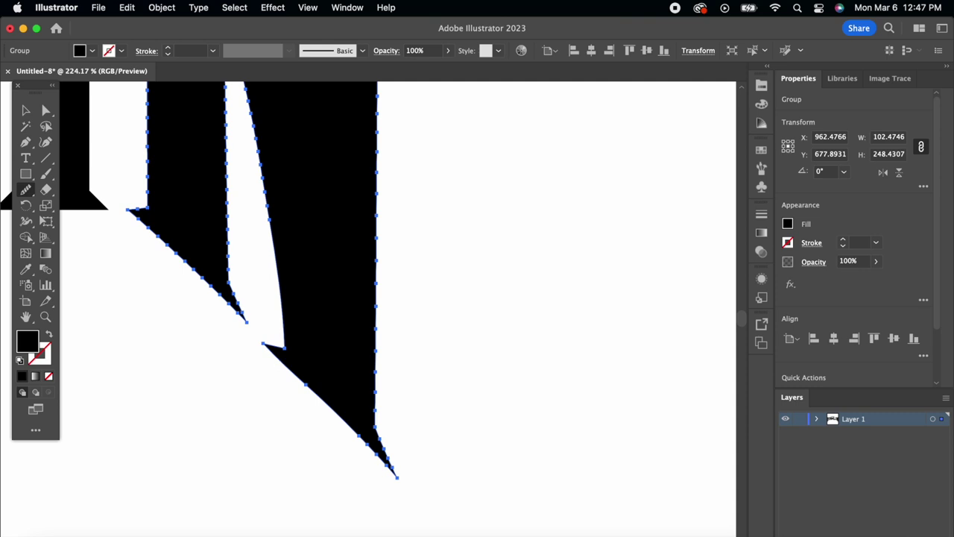
scroll(279, 365, down, 5)
key(v)
click(428, 162)
Step: Try "DENNY" centered beneath the "Hamlin" lettering, and move it back above
scroll(428, 162, down, 3)
scroll(388, 254, left, 3)
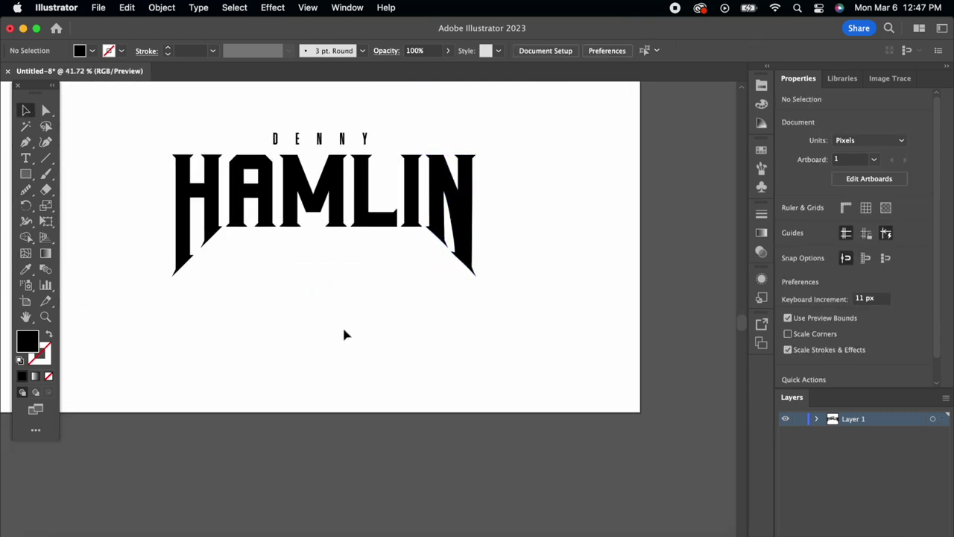
scroll(344, 335, up, 3)
scroll(340, 252, up, 3)
drag(360, 140, 359, 303)
click(419, 398)
scroll(419, 398, down, 2)
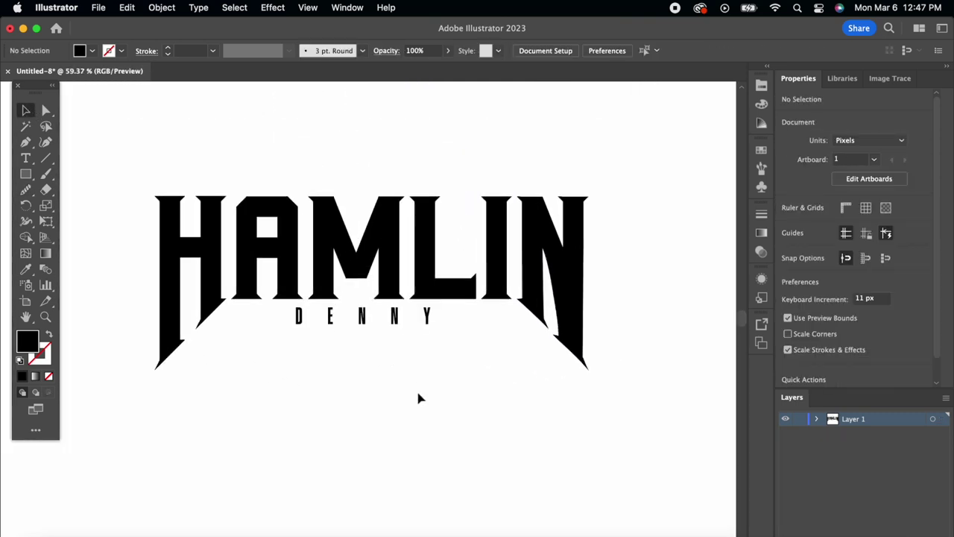
scroll(420, 396, down, 1)
drag(411, 371, 426, 304)
Step: Center the "Hamlin" lettering horizontally on the artboard
scroll(391, 274, up, 3)
scroll(426, 304, down, 4)
click(346, 351)
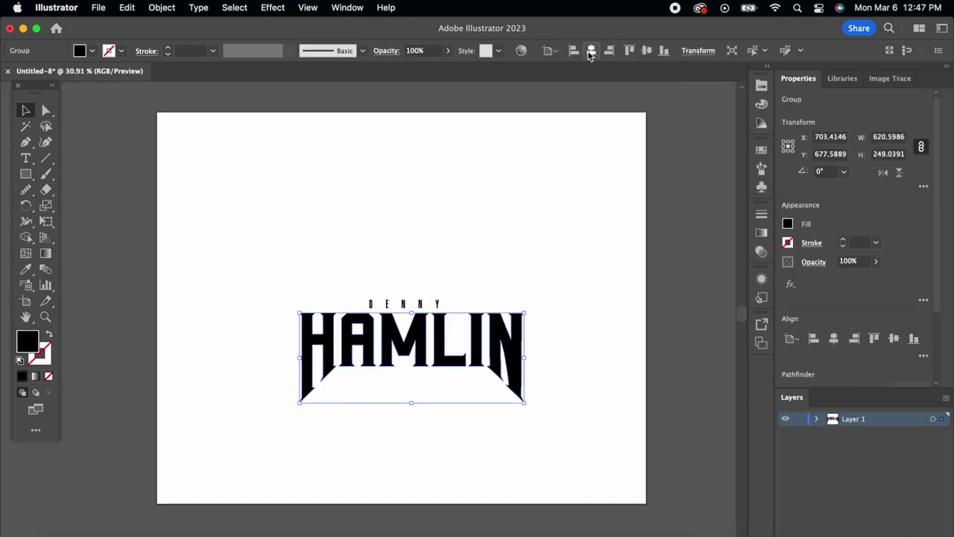
click(591, 51)
Step: Increase the tracking of the "DENNY" text to 1314
click(423, 306)
scroll(875, 277, down, 3)
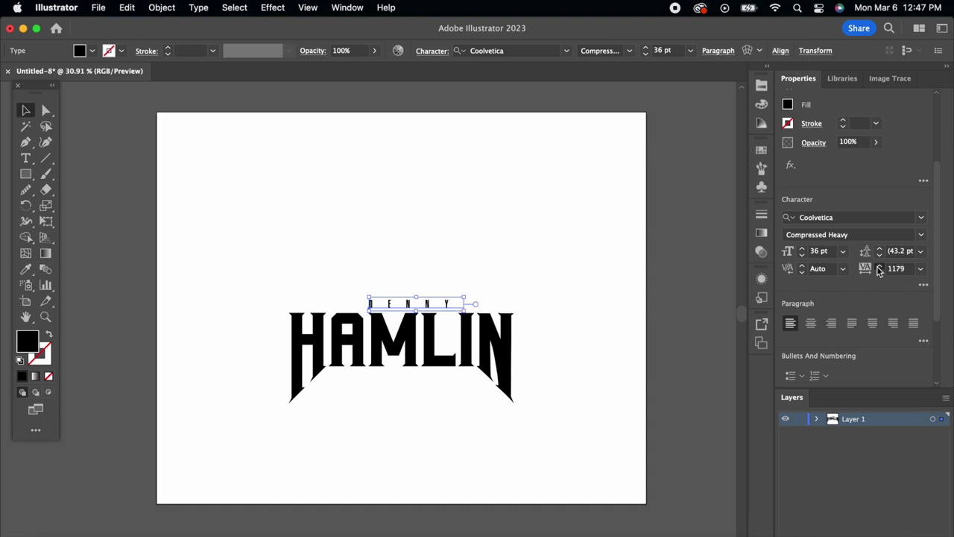
click(879, 266)
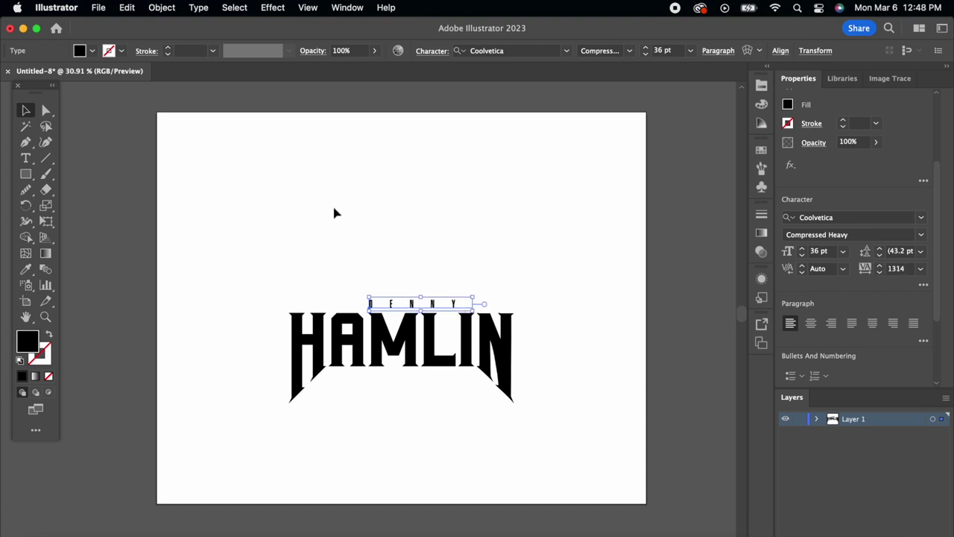
click(334, 210)
Step: Convert the "DENNY" text to outlines and center it horizontally above "Hamlin"
scroll(412, 300, up, 5)
scroll(472, 261, down, 4)
click(479, 279)
scroll(479, 279, down, 1)
drag(470, 285, 92, 275)
click(453, 287)
scroll(454, 287, up, 5)
scroll(865, 263, down, 6)
click(812, 369)
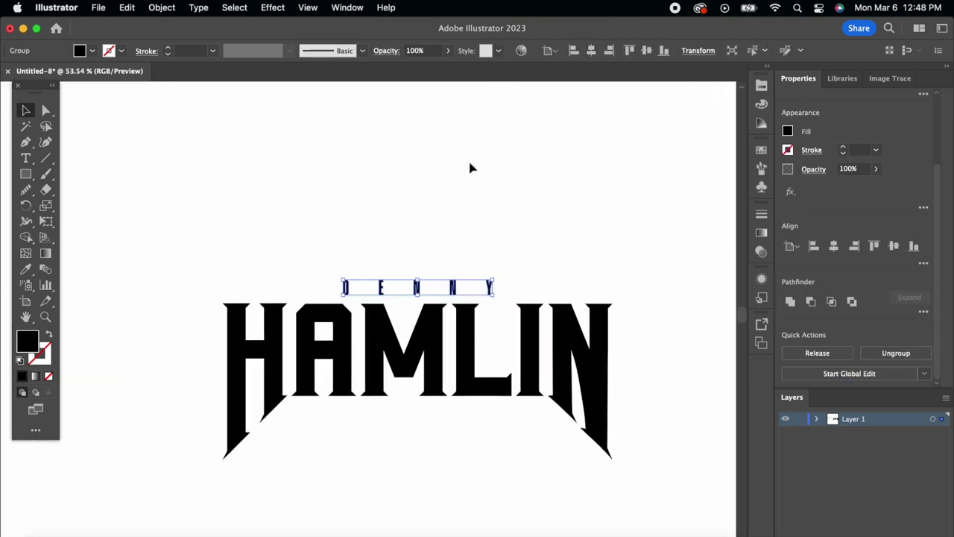
scroll(448, 249, down, 2)
click(447, 250)
scroll(448, 251, up, 3)
scroll(433, 302, down, 3)
click(433, 302)
scroll(432, 302, up, 2)
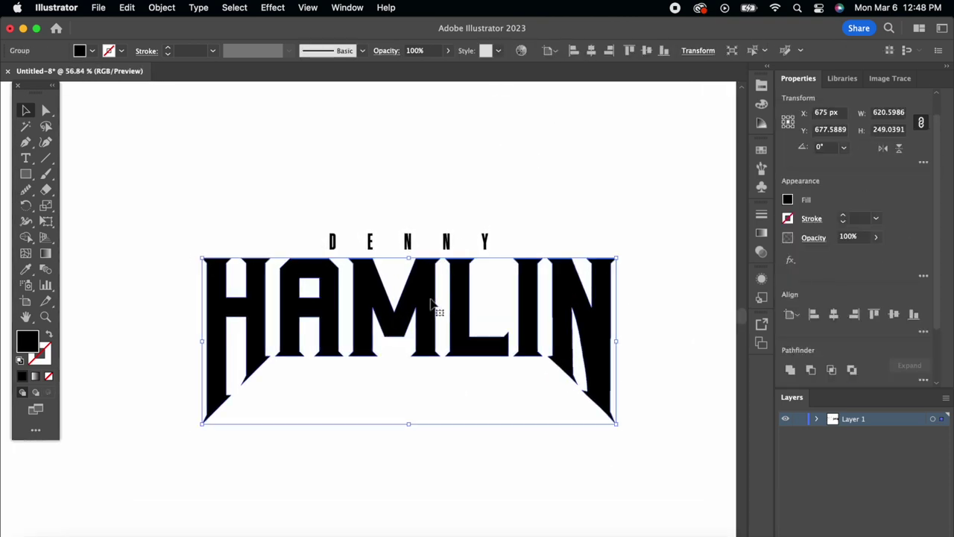
click(385, 455)
Step: Adjust the anchor points on the inner edge of the N's second stem, just above its serif, to refine the curve
click(422, 339)
click(47, 110)
scroll(665, 449, up, 5)
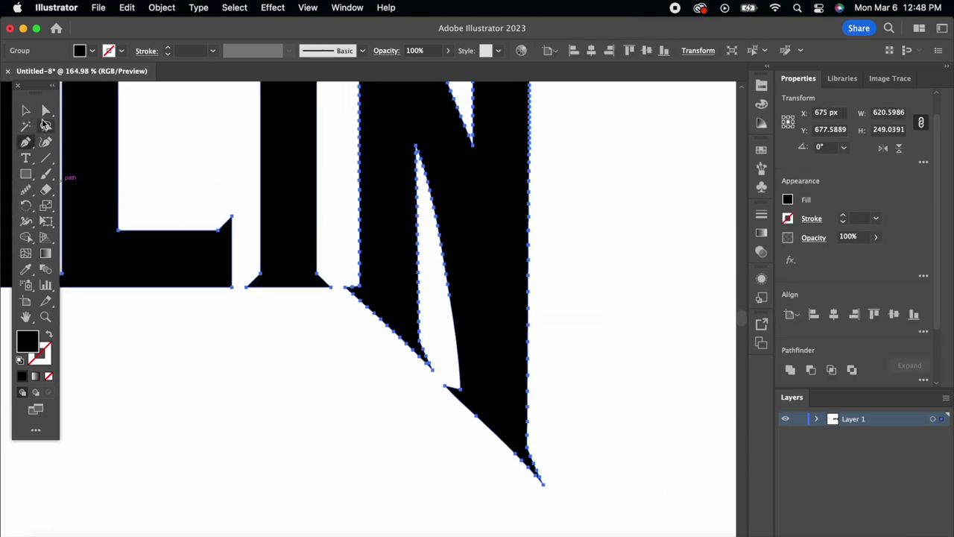
click(46, 110)
scroll(460, 390, up, 5)
click(461, 389)
drag(460, 326, 455, 326)
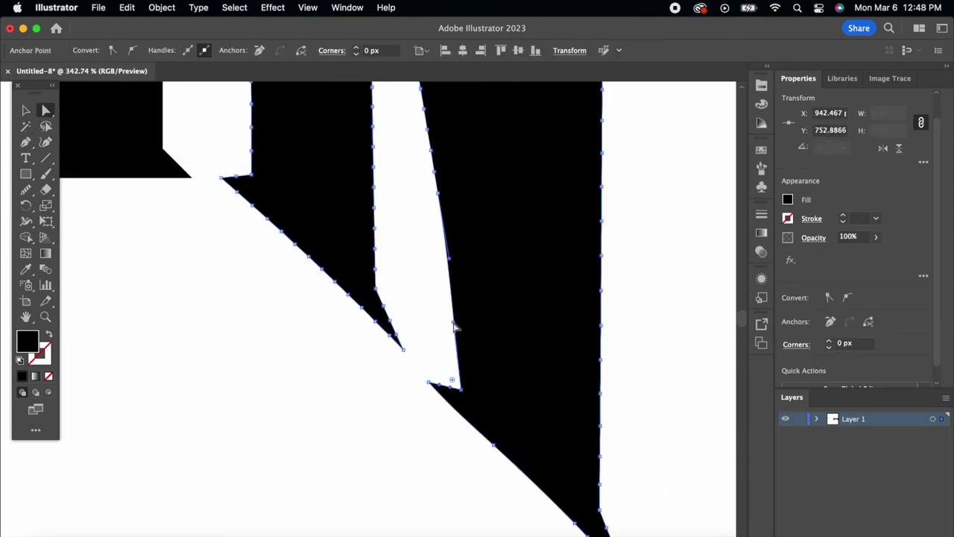
click(403, 247)
scroll(403, 246, down, 10)
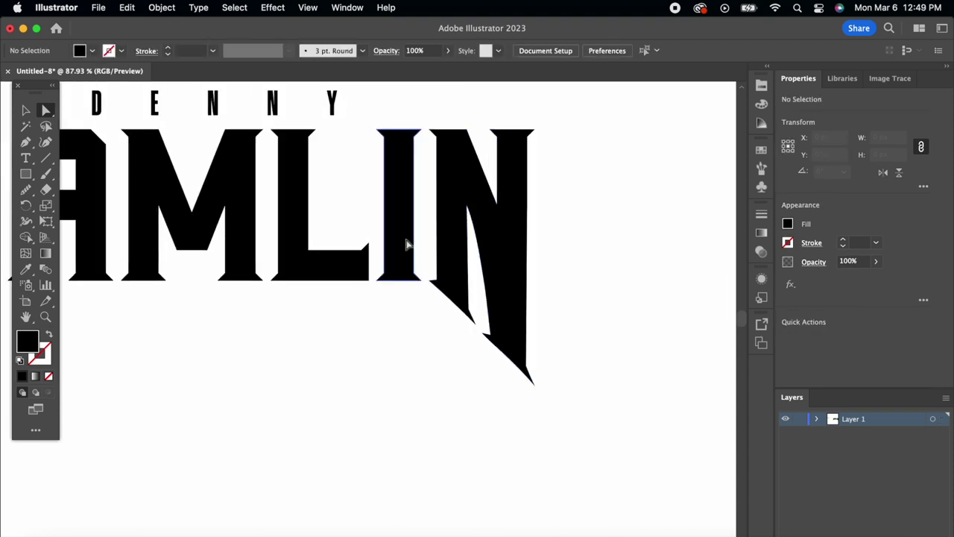
Step: Fill the HAMLIN lettering with orange-red
key(v)
scroll(269, 226, up, 2)
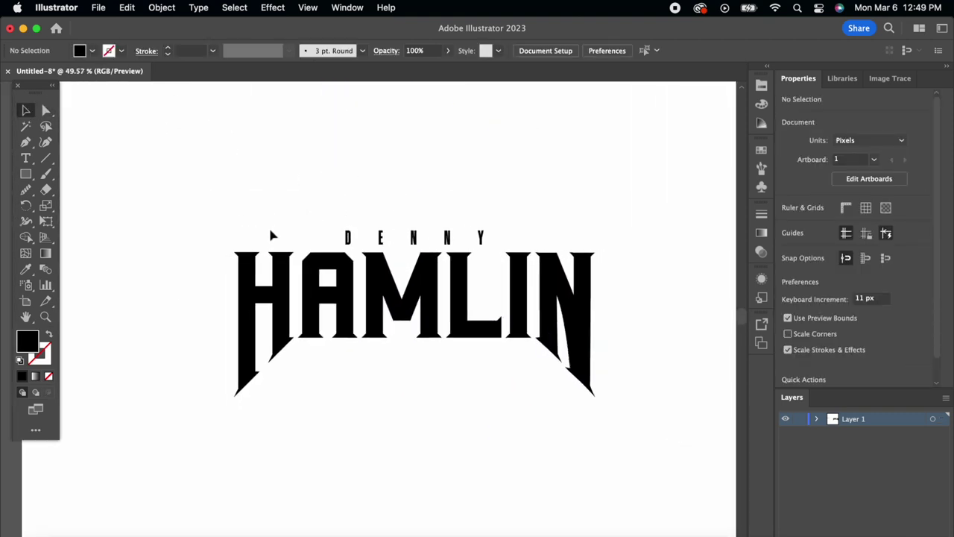
click(302, 279)
click(787, 223)
click(788, 224)
click(761, 84)
click(689, 211)
click(671, 269)
click(680, 194)
click(511, 193)
click(724, 80)
Step: Fill the DENNY lettering with blue
click(460, 236)
click(787, 224)
click(726, 281)
click(543, 160)
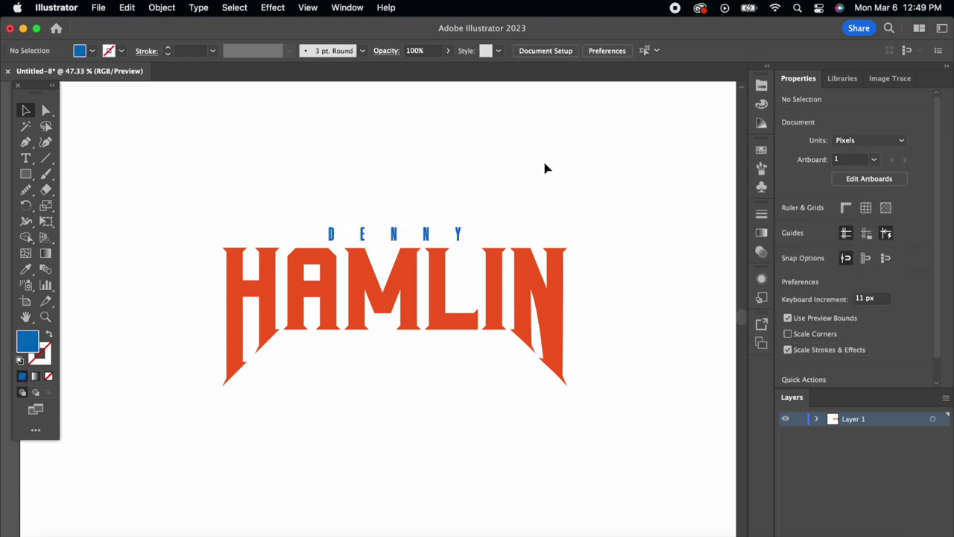
Step: Add a 3 pt black stroke to the HAMLIN lettering
scroll(550, 160, up, 5)
scroll(552, 159, down, 3)
scroll(552, 159, left, 2)
click(649, 251)
click(843, 240)
click(843, 239)
click(844, 240)
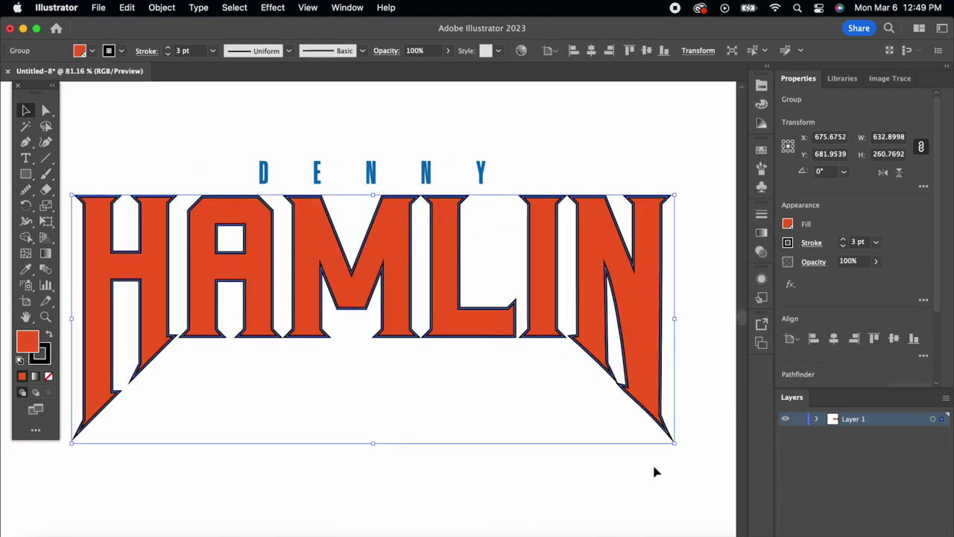
Step: Align the HAMLIN stroke to the inside and raise its weight to 4 pt
click(630, 477)
scroll(625, 481, down, 4)
click(643, 345)
click(812, 244)
click(740, 314)
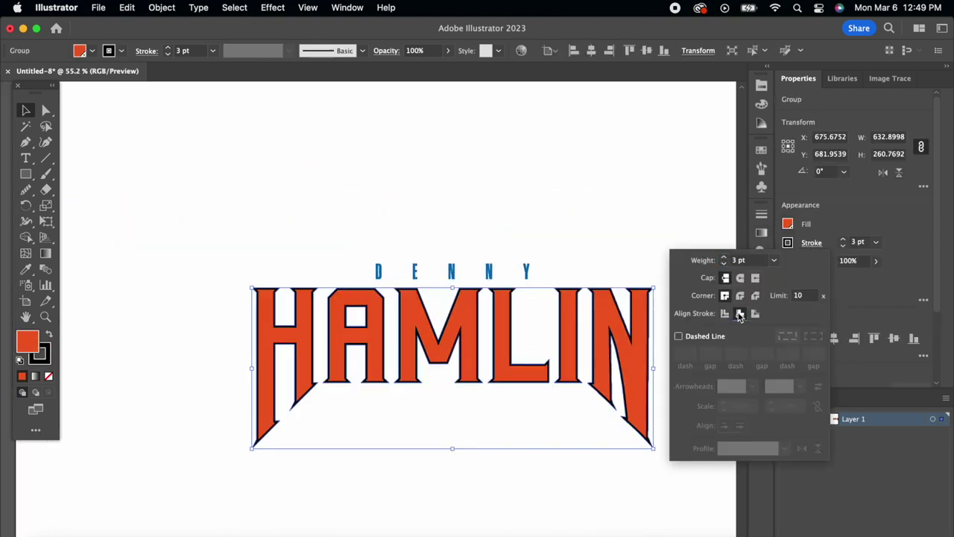
click(615, 247)
click(615, 248)
scroll(616, 249, up, 5)
scroll(615, 251, down, 2)
scroll(616, 252, left, 2)
click(647, 287)
click(844, 241)
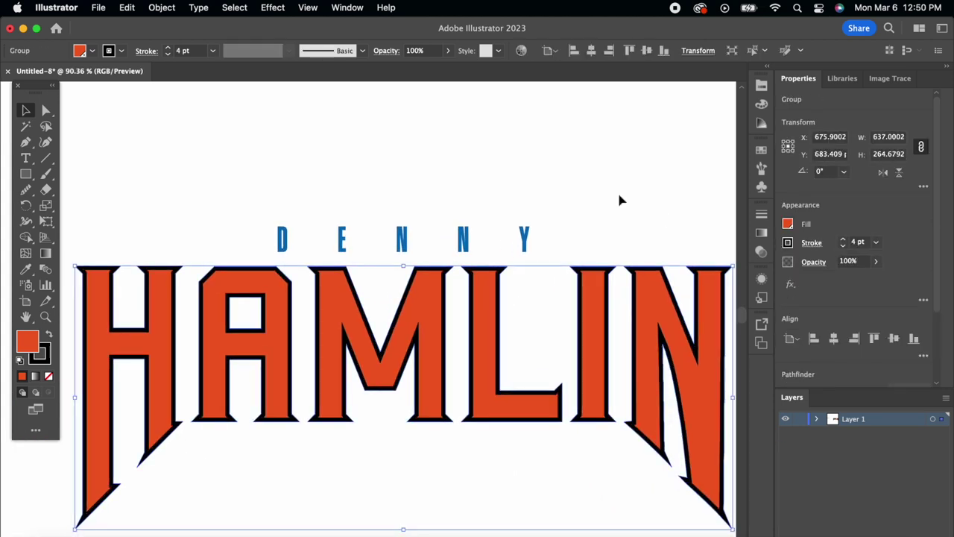
click(619, 197)
Step: Replace the HAMLIN fill with the white-to-black gradient swatch
scroll(618, 197, down, 5)
scroll(619, 198, up, 4)
scroll(617, 195, right, 1)
scroll(532, 301, up, 5)
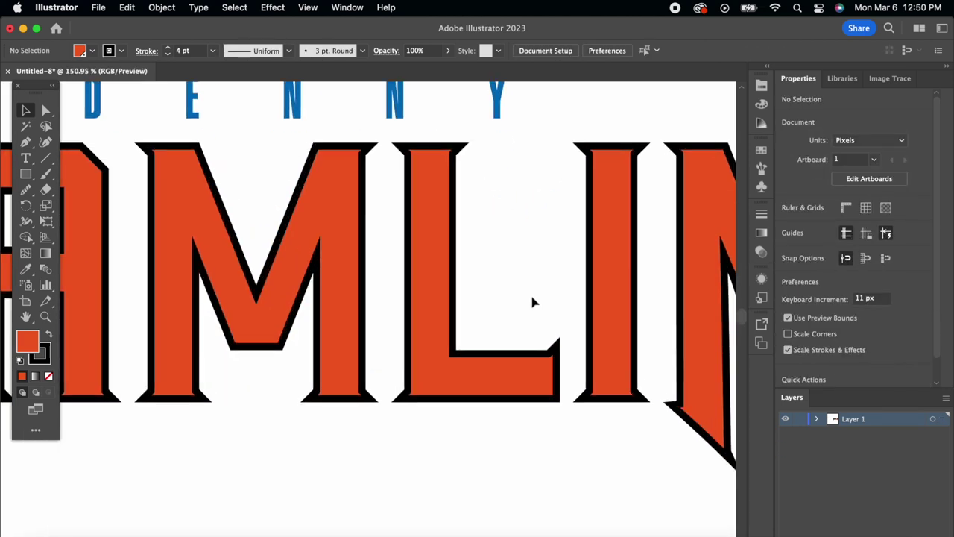
scroll(533, 301, down, 3)
click(466, 272)
scroll(466, 271, down, 3)
click(789, 226)
click(757, 296)
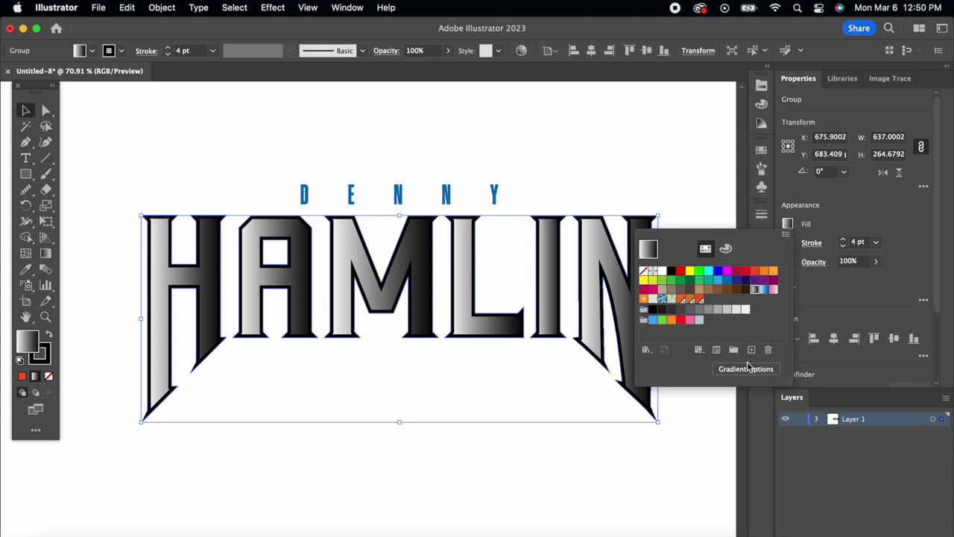
Step: Set the HAMLIN gradient to 90° and arrange alternating white and black stops for a chrome look, with the first stop at about 6.6%
click(745, 366)
drag(721, 319, 607, 318)
click(693, 265)
click(697, 328)
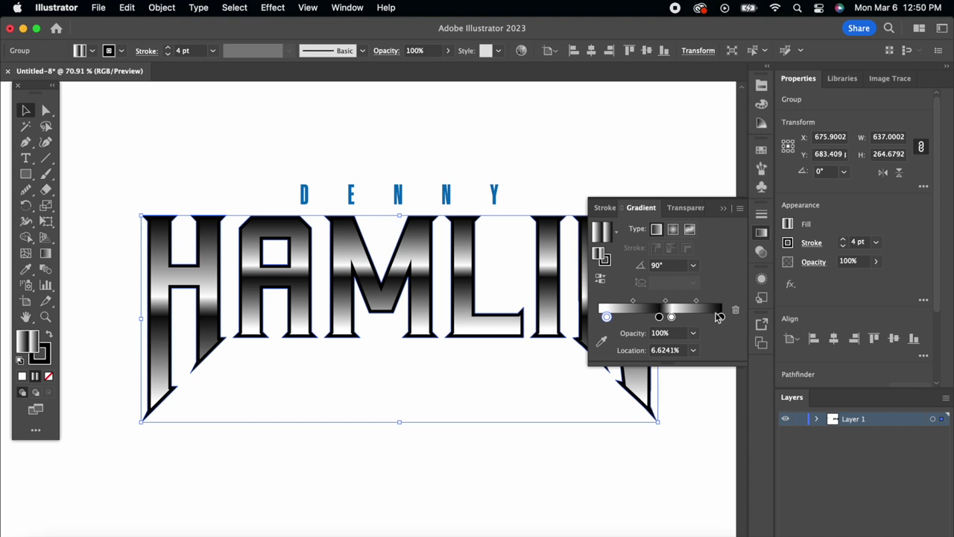
click(499, 462)
click(724, 208)
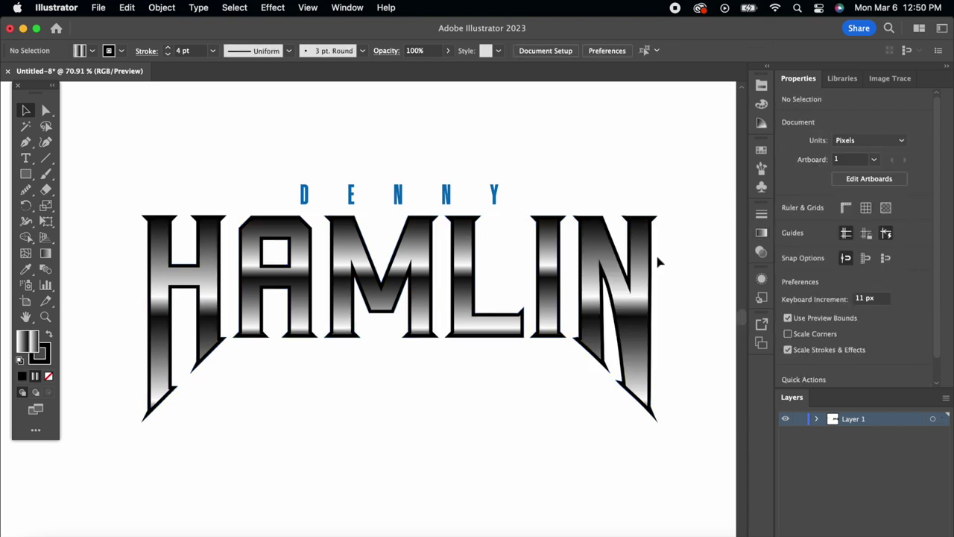
Step: Copy the chrome HAMLIN lettering and paste it into the Photoshop car document as a smart object
click(550, 295)
click(556, 460)
click(457, 273)
scroll(458, 273, down, 1)
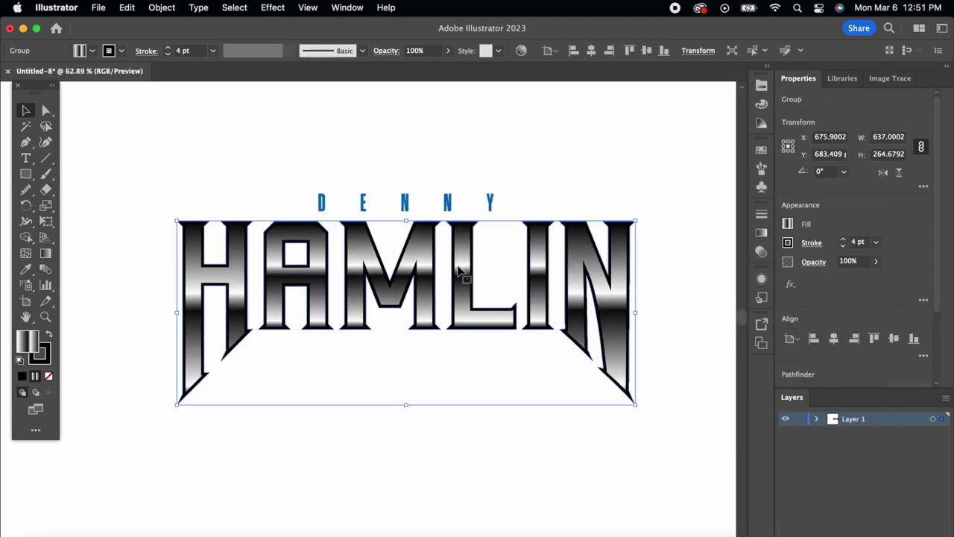
click(496, 535)
key(super+v)
click(539, 224)
Step: Place the HAMLIN lettering above the car at about 2.857 in wide and duplicate its layer beneath the original
drag(516, 354, 519, 195)
drag(615, 218, 576, 217)
key(Return)
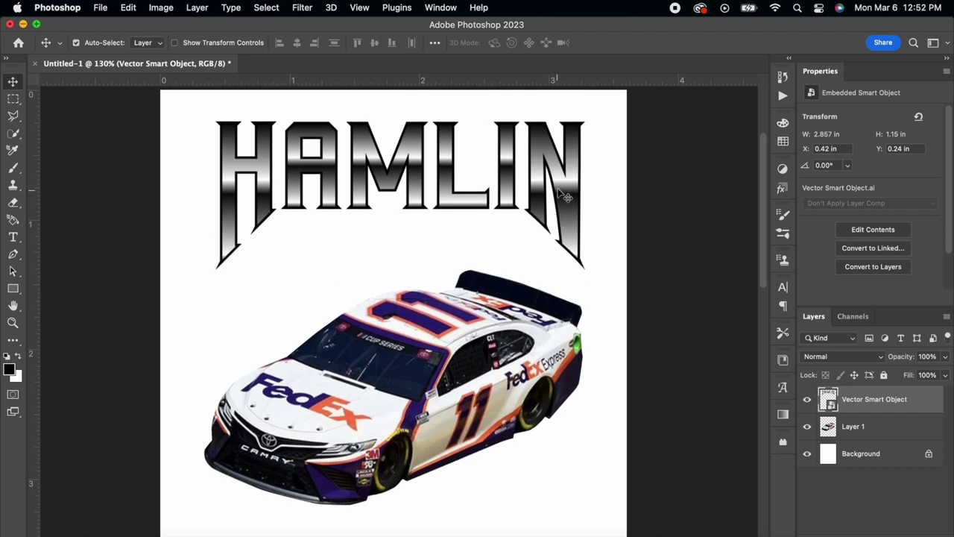
alt+drag(894, 401, 887, 415)
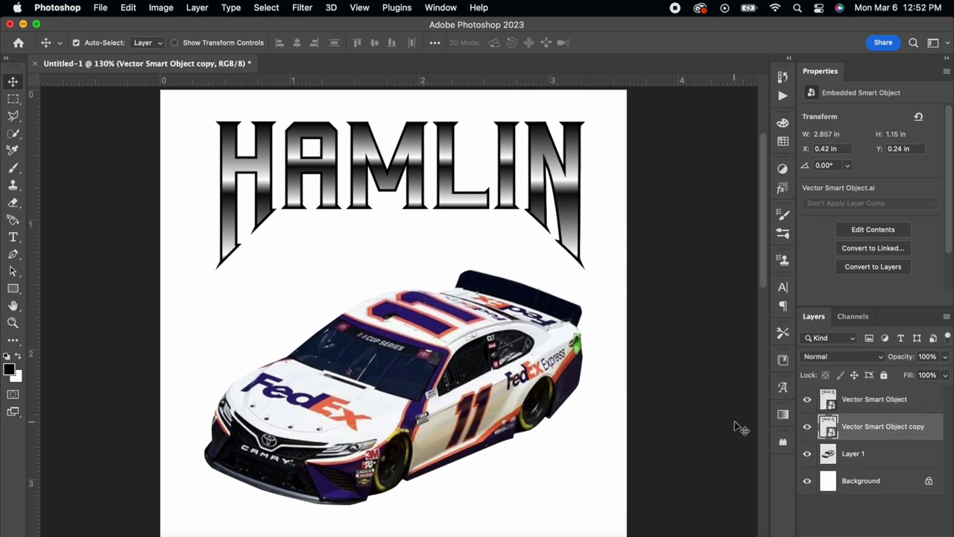
Step: Unlock the background layer and give it a dark gray #404040 color overlay
click(929, 481)
right_click(906, 485)
click(791, 12)
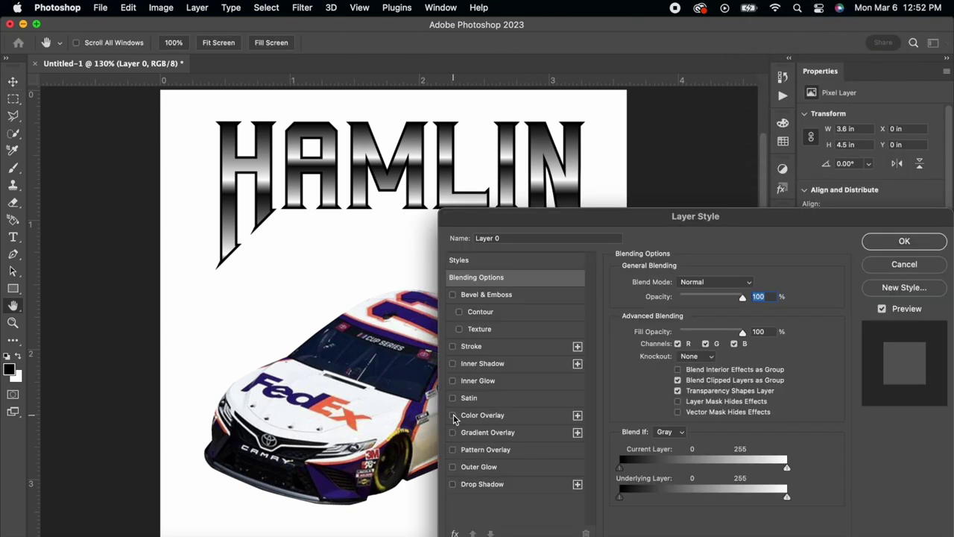
click(452, 416)
click(750, 283)
drag(619, 448, 606, 469)
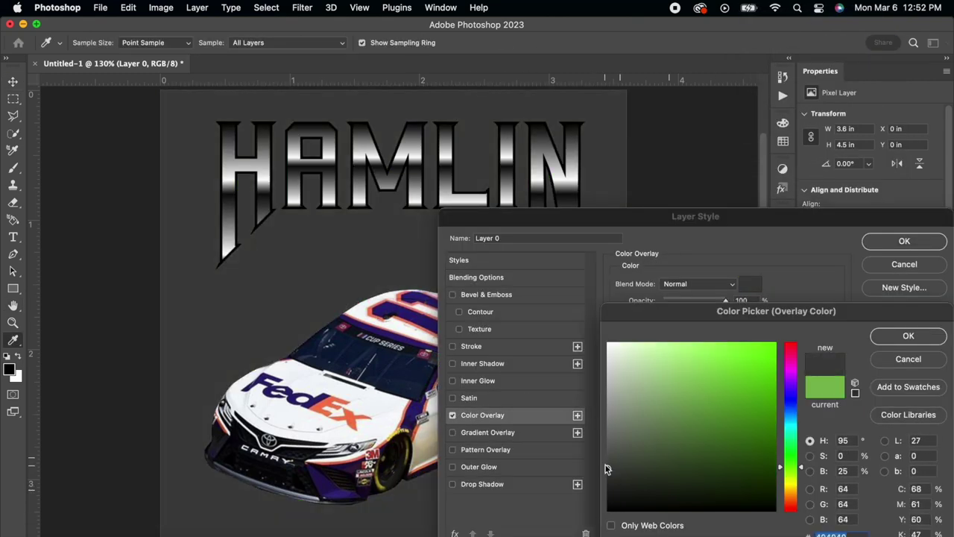
click(909, 336)
click(905, 241)
Step: Duplicate the car layer beneath the original and hide the copy
scroll(640, 350, left, 3)
click(462, 323)
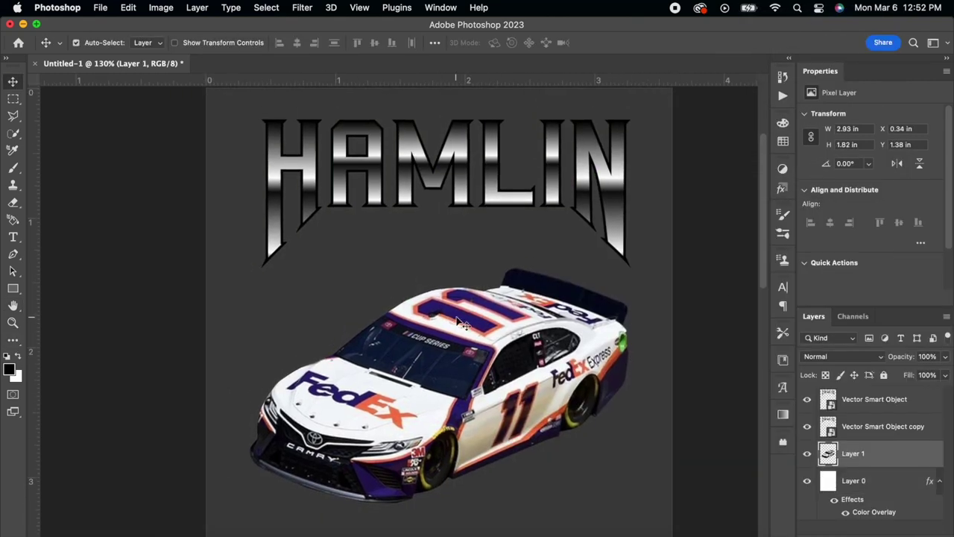
scroll(490, 356, right, 3)
scroll(490, 356, down, 1)
alt+drag(873, 459, 877, 469)
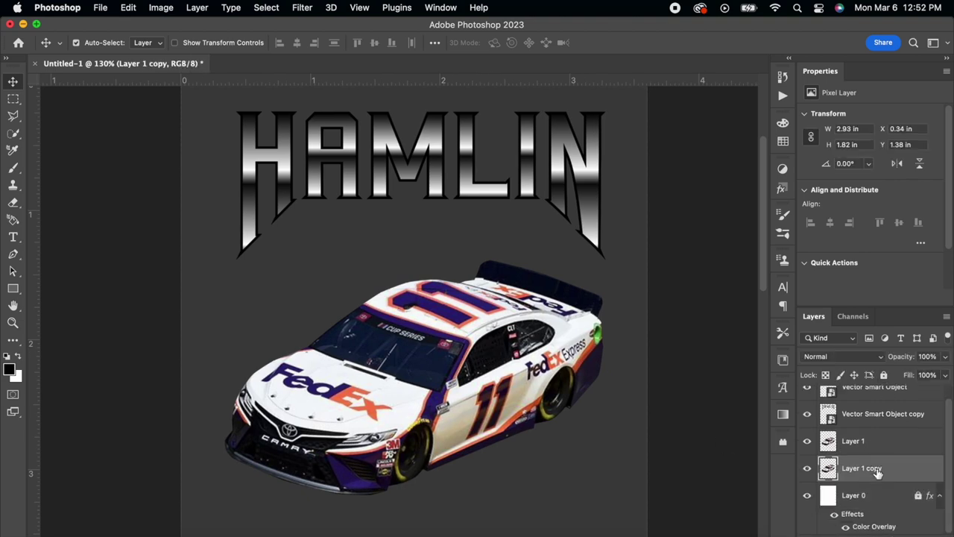
click(807, 468)
Step: Apply a Motion Blur to the upper car layer with an angle of 29° and a distance of 40 pixels
click(853, 440)
click(302, 7)
mouse_move(375, 176)
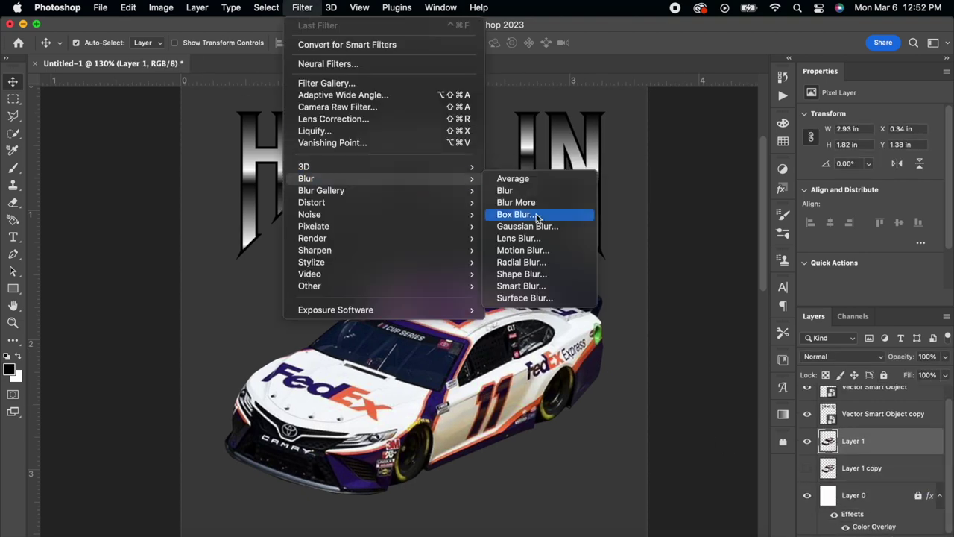
click(529, 253)
drag(476, 104, 733, 73)
drag(662, 312, 654, 317)
click(753, 261)
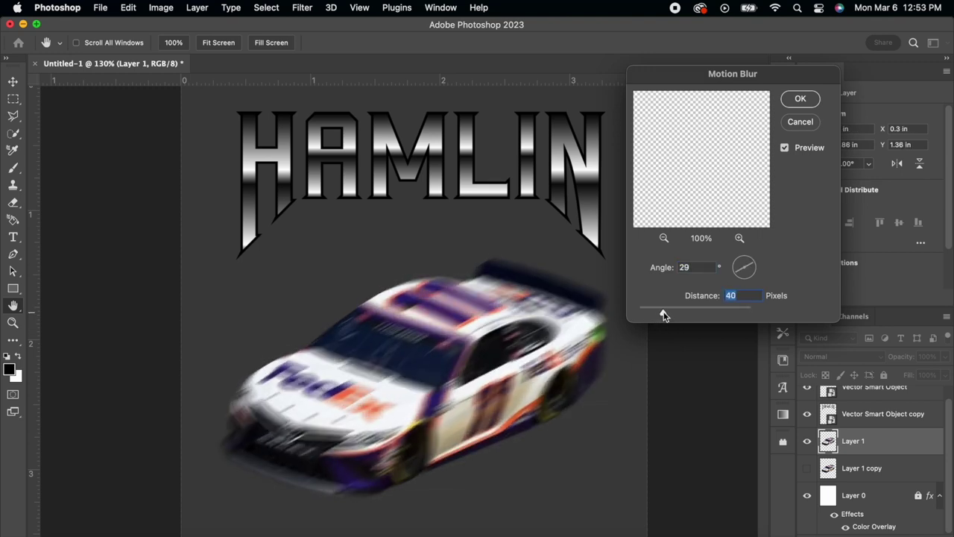
click(801, 100)
Step: Lower the blurred car layer's opacity to 59% over the visible sharp copy
click(946, 356)
drag(944, 375, 921, 376)
scroll(362, 399, up, 4)
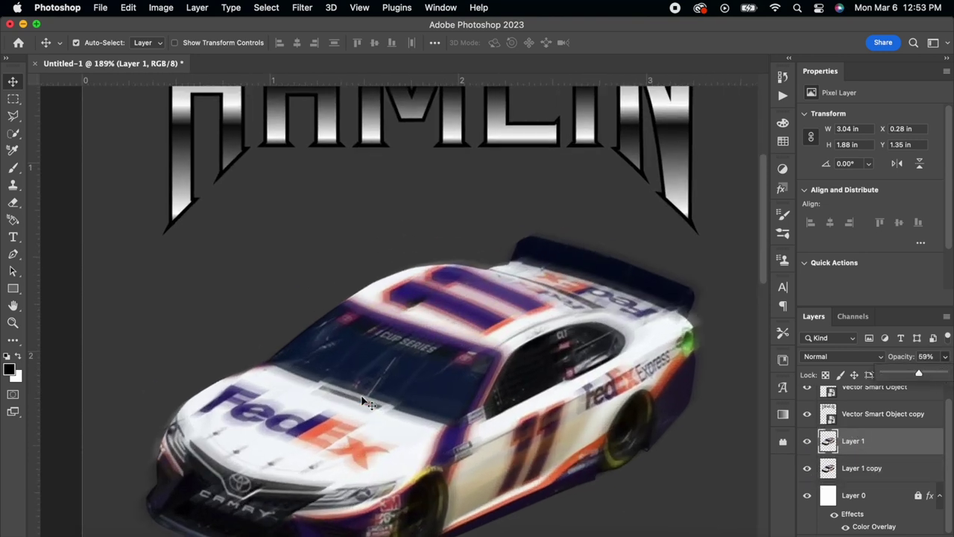
scroll(362, 399, down, 4)
click(528, 454)
scroll(470, 343, up, 4)
scroll(471, 343, down, 1)
scroll(471, 343, right, 2)
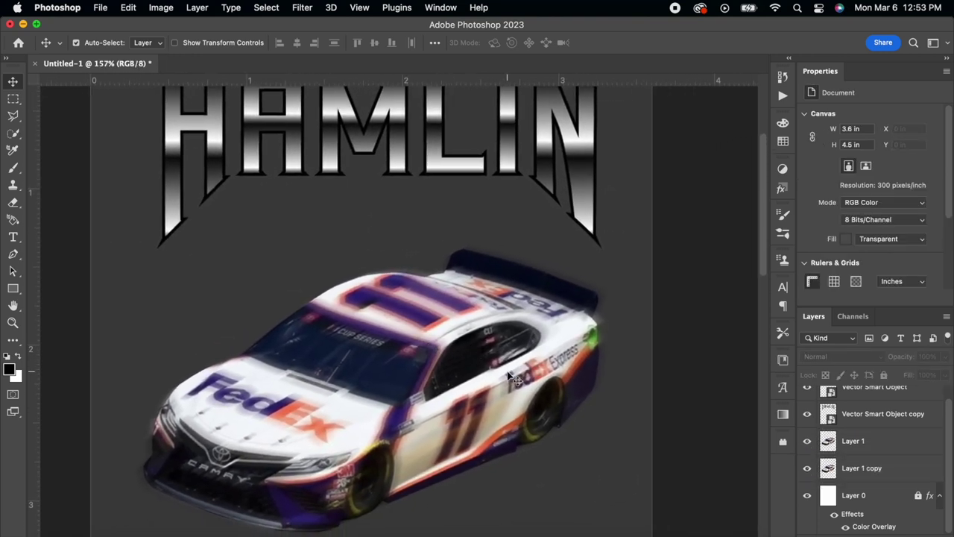
Step: Try offsetting the blurred car layer slightly up and to the right of the sharp copy
drag(512, 362, 531, 376)
scroll(575, 400, down, 5)
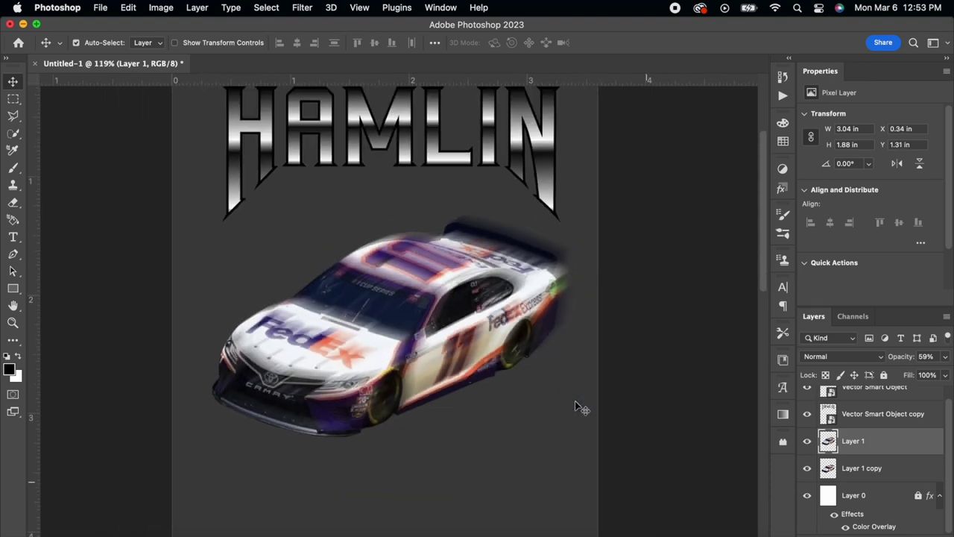
key(super+z)
drag(441, 341, 445, 343)
scroll(445, 343, up, 5)
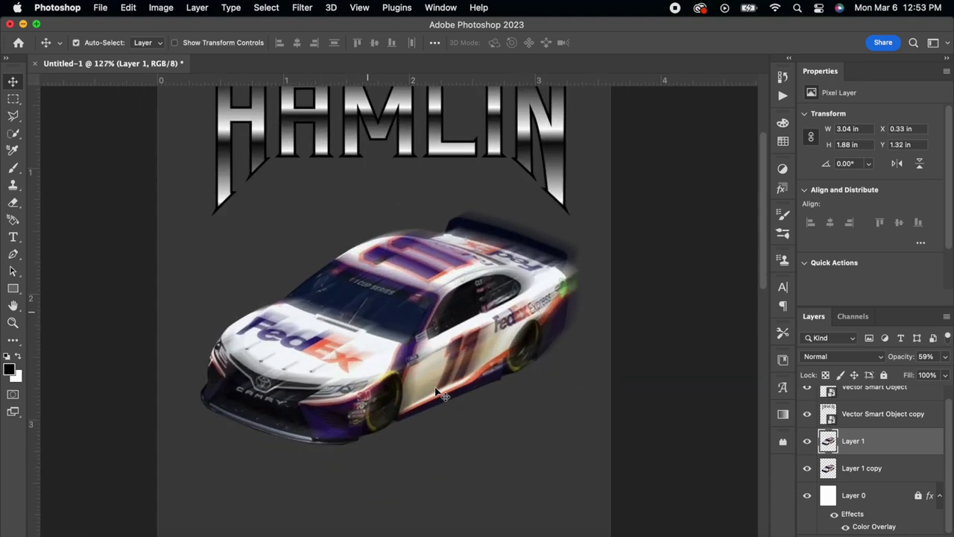
scroll(426, 425, down, 3)
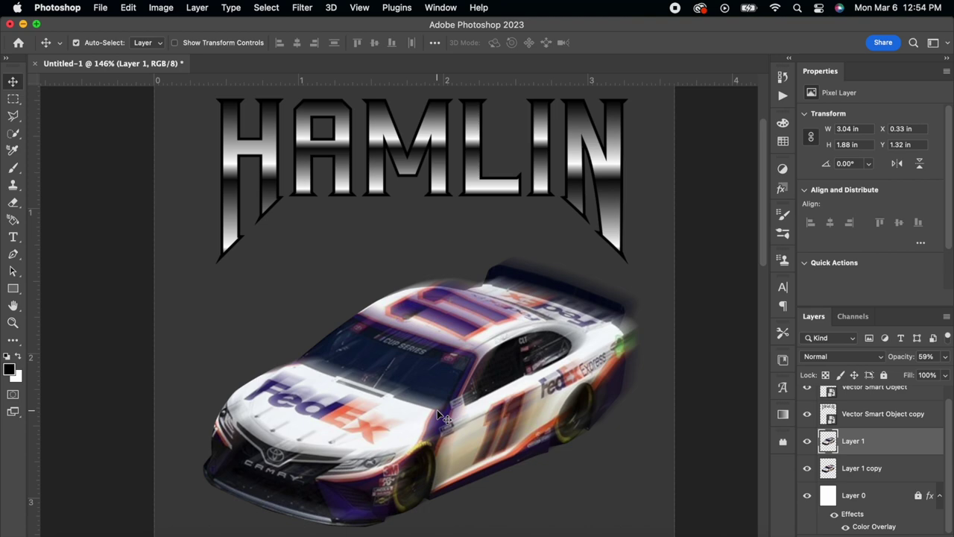
scroll(438, 410, down, 1)
key(super+z)
scroll(241, 296, up, 2)
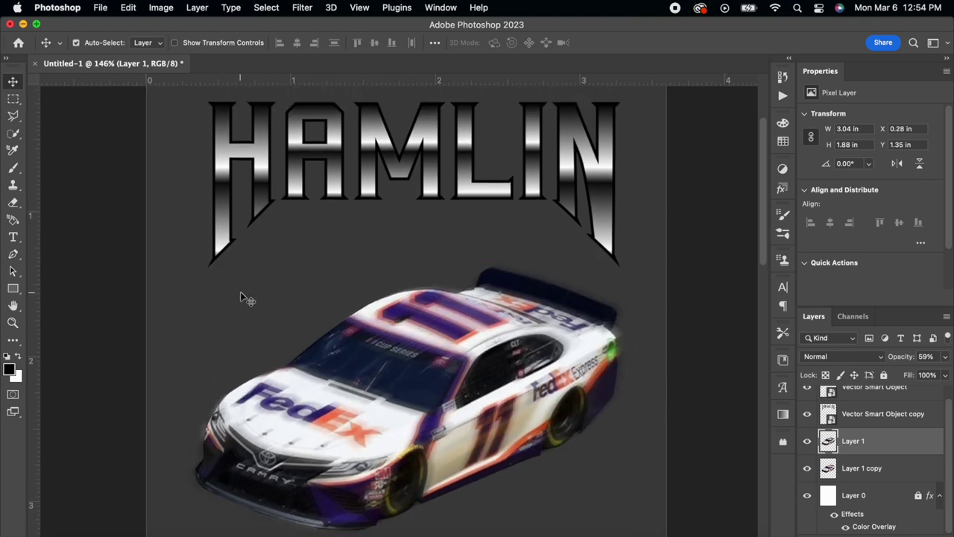
Step: Colorize the HAMLIN lettering with Hue/Saturation at hue 32, saturation 58 and lightness +5
click(413, 159)
click(161, 7)
mouse_move(179, 43)
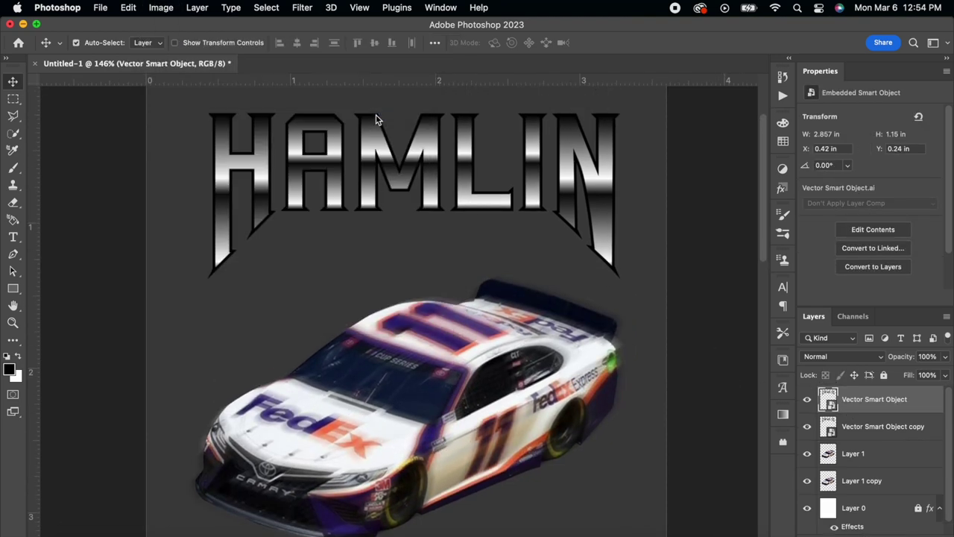
click(376, 114)
click(866, 245)
drag(675, 176, 685, 177)
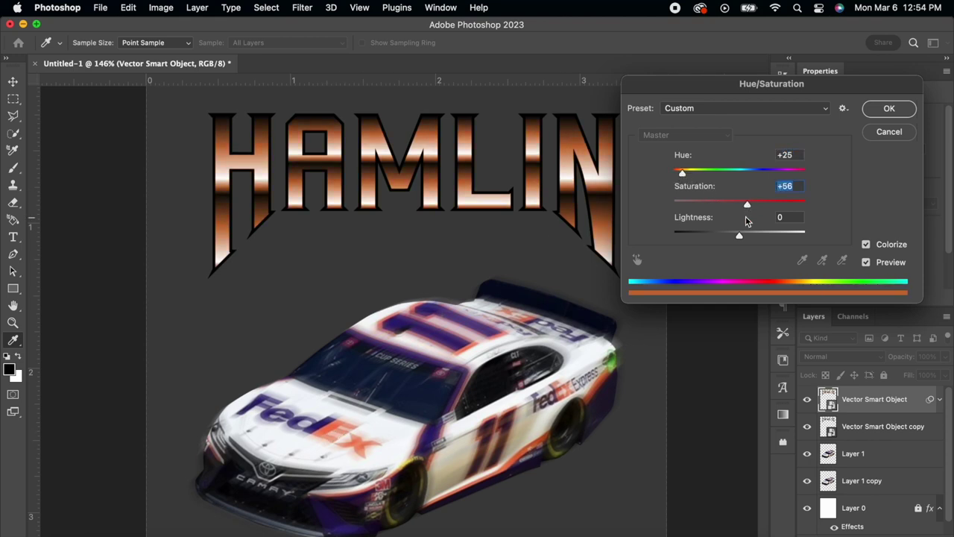
drag(739, 238, 744, 239)
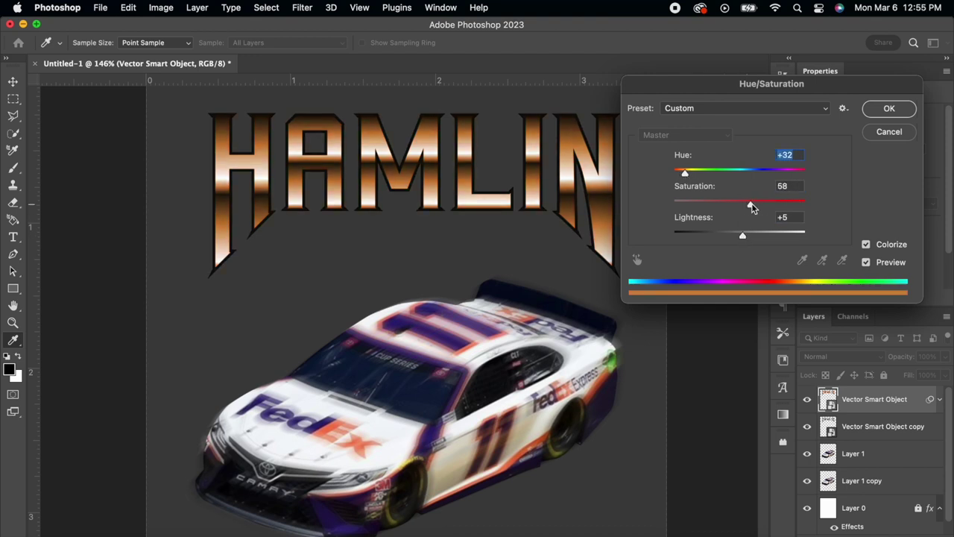
click(880, 107)
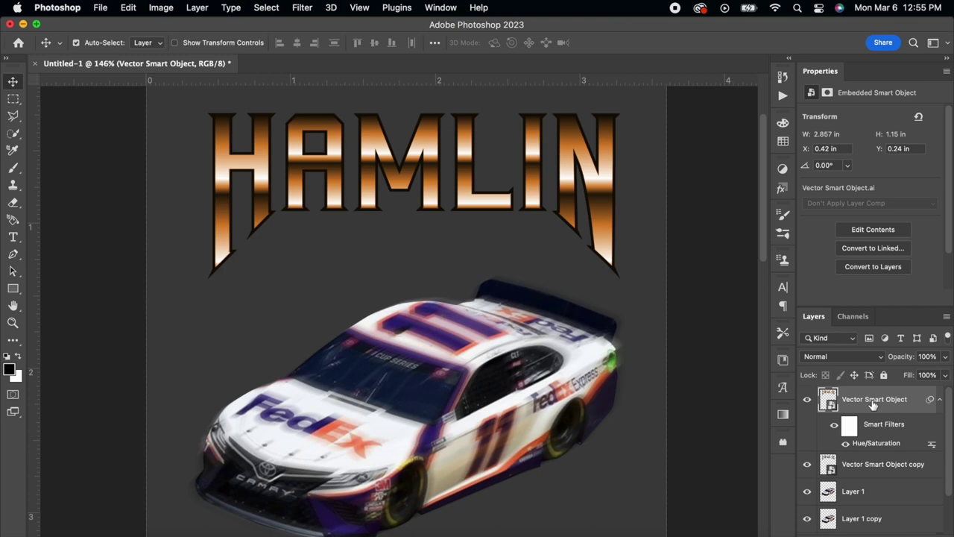
Step: Duplicate the colorized HAMLIN layer beneath itself and give the copy a white color overlay
drag(872, 406, 871, 446)
right_click(924, 473)
click(831, 477)
click(455, 415)
click(750, 283)
drag(644, 401, 606, 342)
click(899, 333)
click(899, 242)
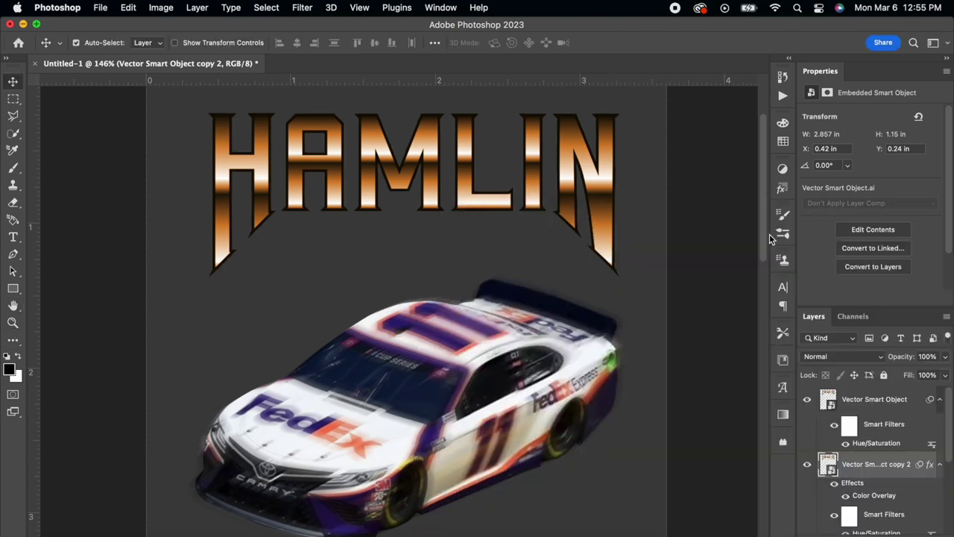
Step: Apply a 9.3-pixel Gaussian Blur to the white HAMLIN copy and slightly lower its opacity
click(302, 8)
mouse_move(321, 179)
click(533, 225)
drag(469, 114, 758, 99)
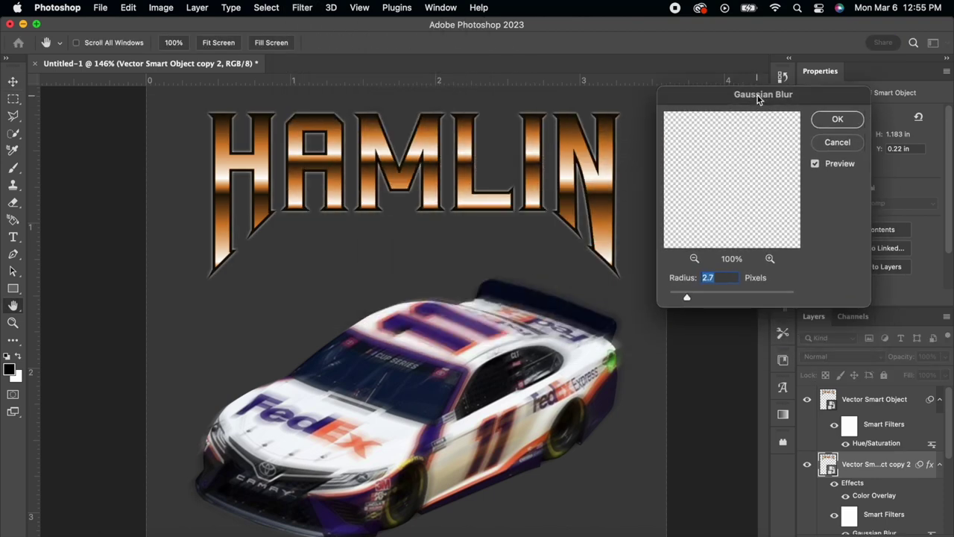
mouse_move(695, 299)
mouse_down()
mouse_move(739, 299)
mouse_move(713, 299)
mouse_up()
key(Return)
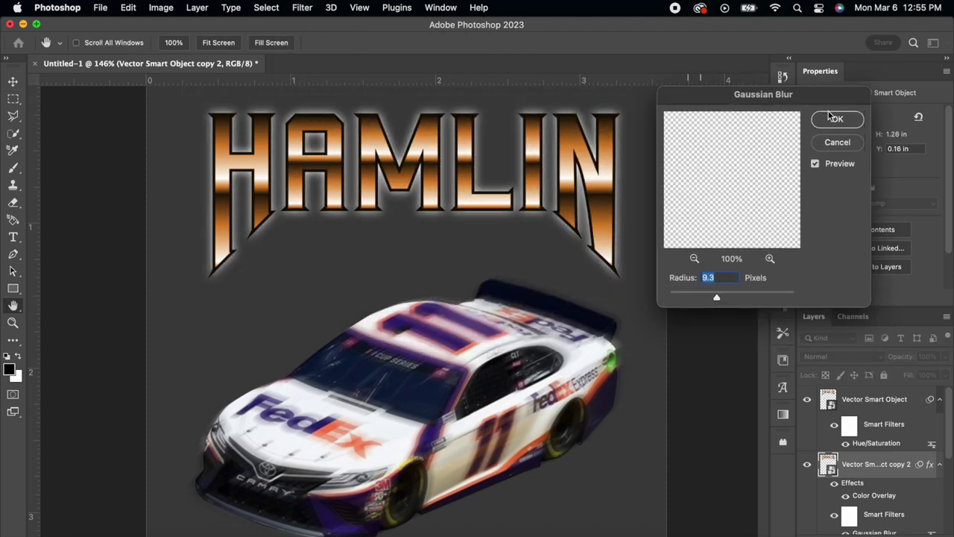
drag(946, 375, 933, 377)
click(690, 366)
scroll(441, 364, down, 1)
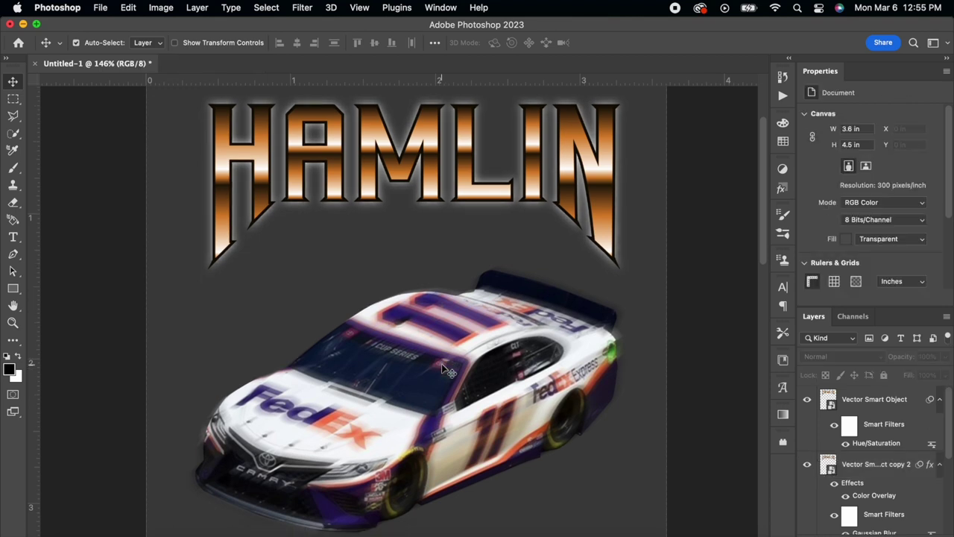
Step: Move both car layers up behind the HAMLIN lettering, and shift the lettering and car together lower on the canvas
click(452, 316)
scroll(458, 336, down, 3)
click(481, 451)
drag(488, 457, 441, 296)
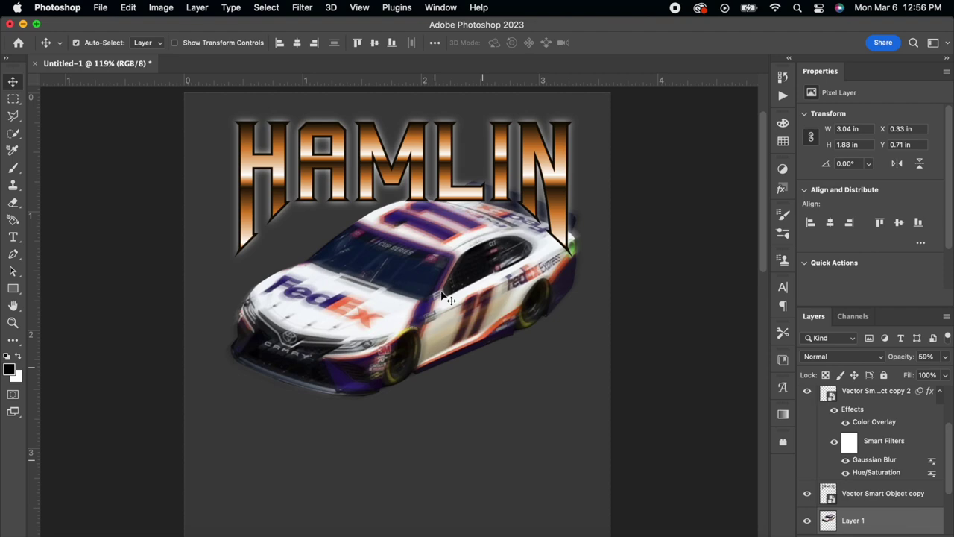
scroll(442, 293, up, 3)
drag(212, 102, 507, 329)
drag(446, 213, 445, 316)
Step: Copy the DENNY lettering from Illustrator and paste it into the Photoshop document as a smart object
click(462, 535)
click(447, 203)
key(super+c)
key(super+Tab)
key(super+v)
click(537, 224)
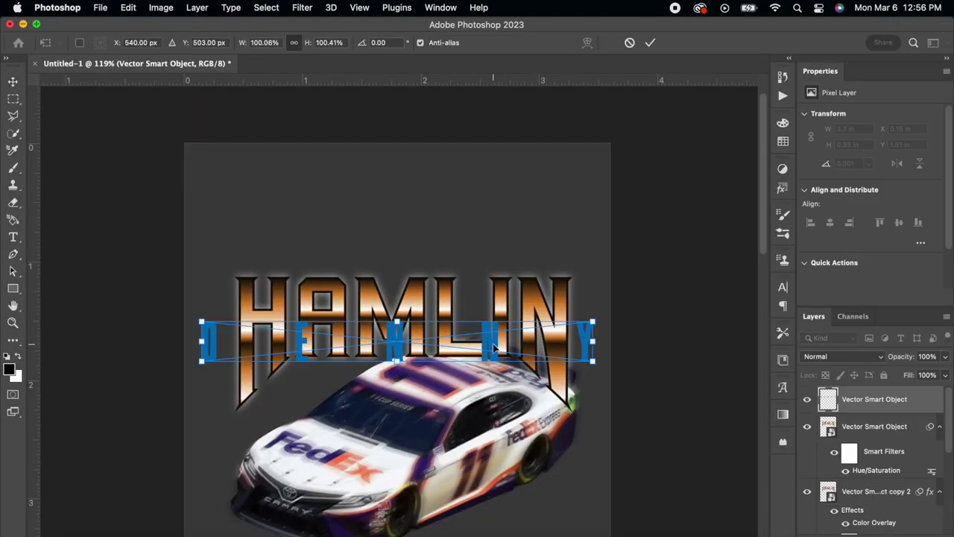
Step: Scale the DENNY lettering to about 2.233 in wide and place it just above HAMLIN
drag(495, 347, 494, 262)
drag(593, 256, 530, 256)
drag(458, 262, 460, 173)
key(Return)
Step: Add a Color Overlay to the DENNY lettering using a dark purple sampled from the race car
scroll(462, 168, up, 2)
double_click(916, 403)
click(457, 416)
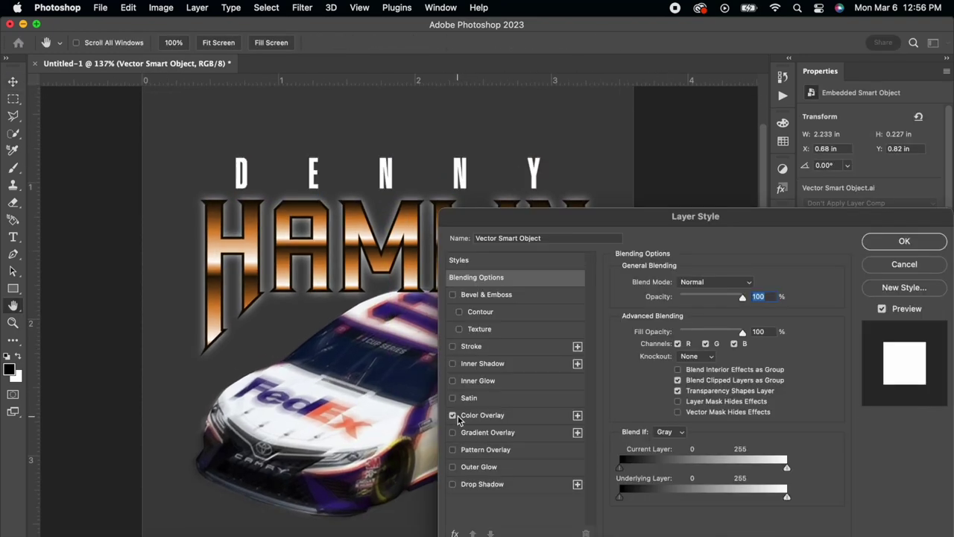
click(477, 416)
click(750, 284)
click(394, 305)
click(909, 336)
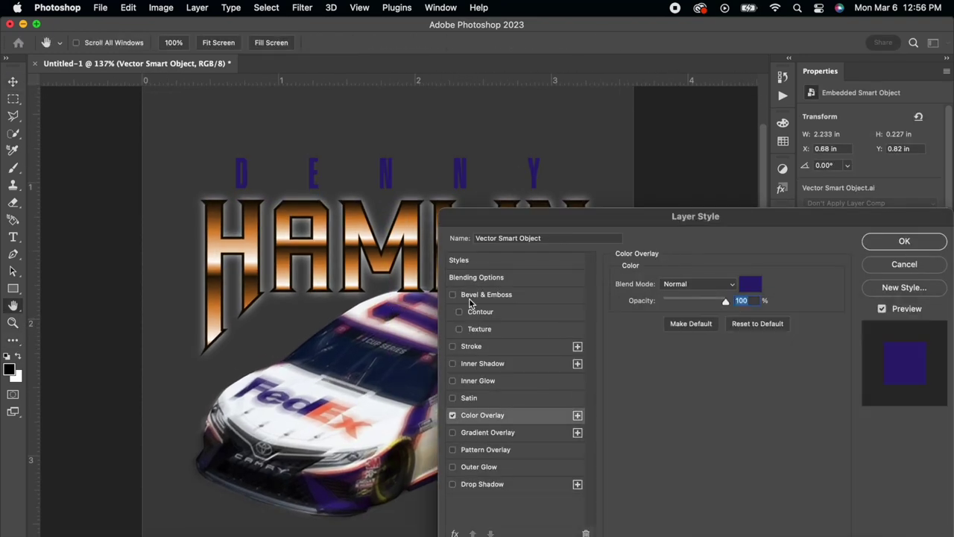
click(751, 283)
click(428, 311)
click(425, 405)
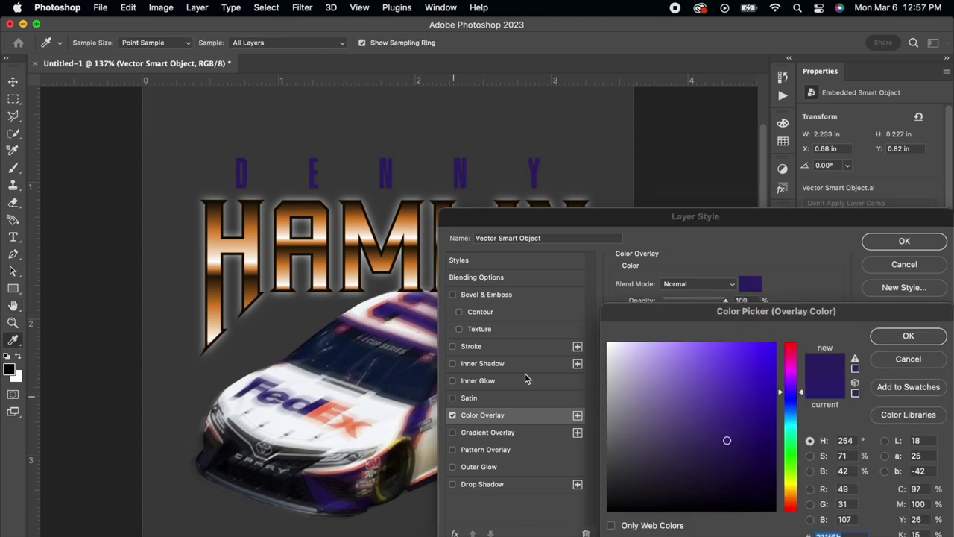
click(913, 337)
click(899, 264)
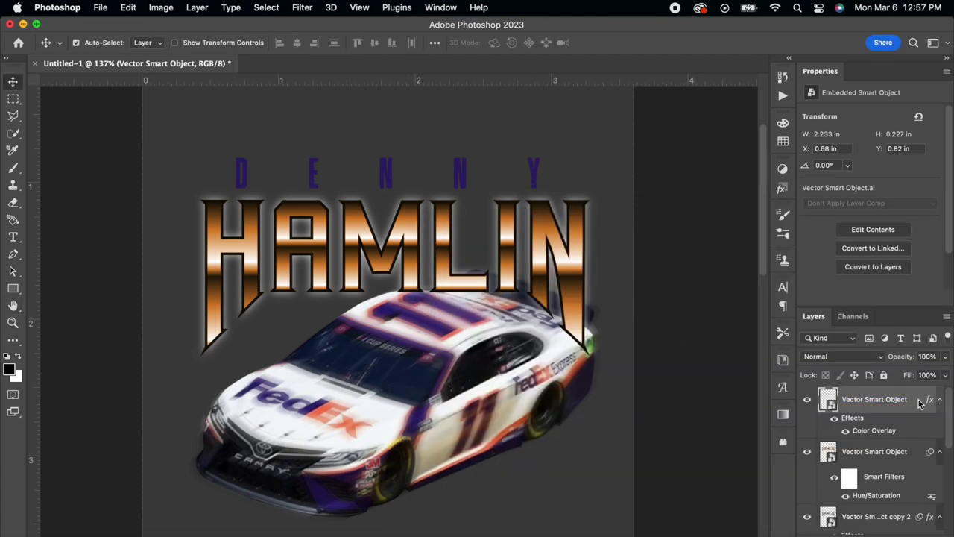
Step: Add a 2 px white outside stroke to the DENNY lettering
double_click(921, 403)
click(471, 346)
click(648, 379)
click(909, 335)
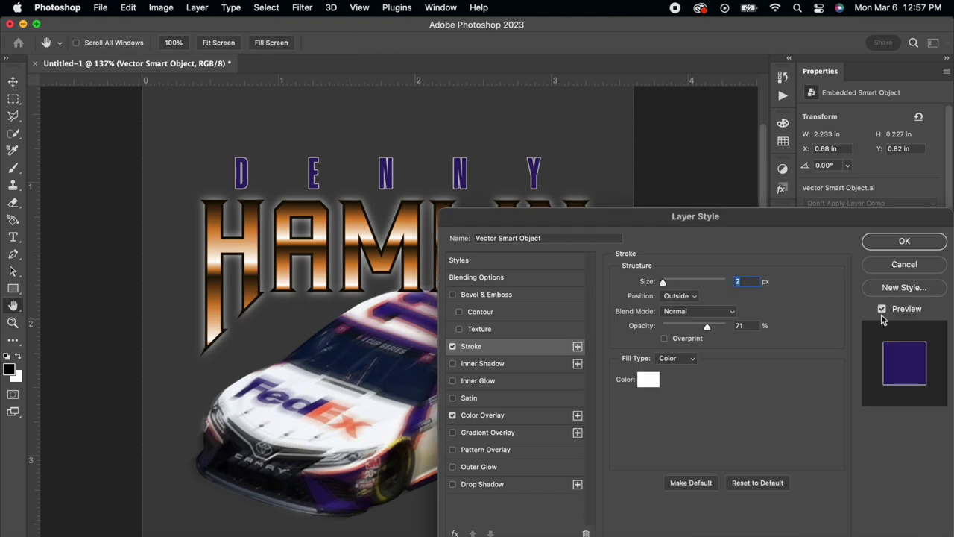
click(898, 246)
Step: Squash the DENNY lettering vertically to about 0.11 in high, keeping it just above HAMLIN
key(ctrl+t)
drag(387, 156, 387, 177)
key(Return)
Step: Add the number 11 as text above the DENNY lettering and set its font to Abolition
scroll(405, 175, down, 3)
scroll(405, 175, up, 3)
scroll(406, 175, up, 1)
scroll(405, 175, down, 2)
scroll(407, 174, up, 6)
key(t)
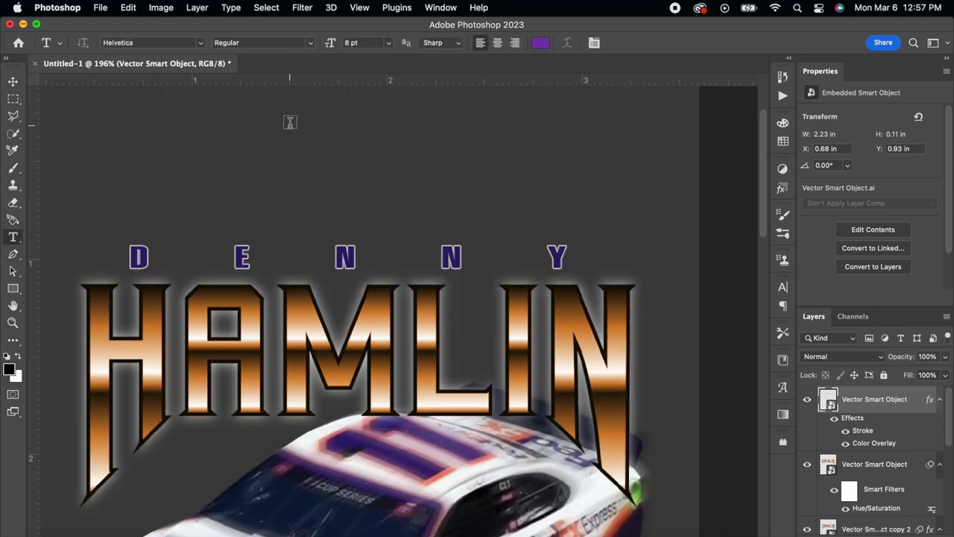
click(287, 145)
text(11)
scroll(313, 150, up, 3)
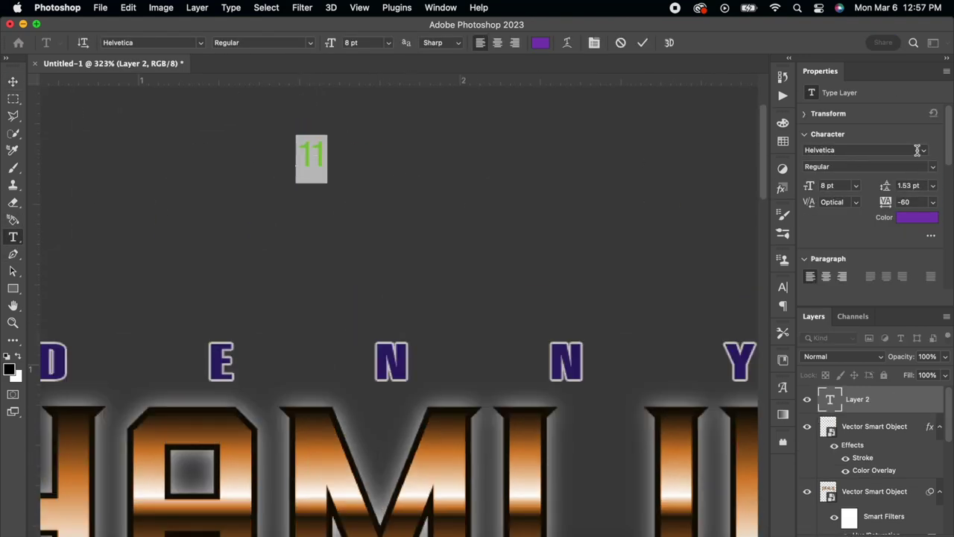
click(917, 150)
click(760, 454)
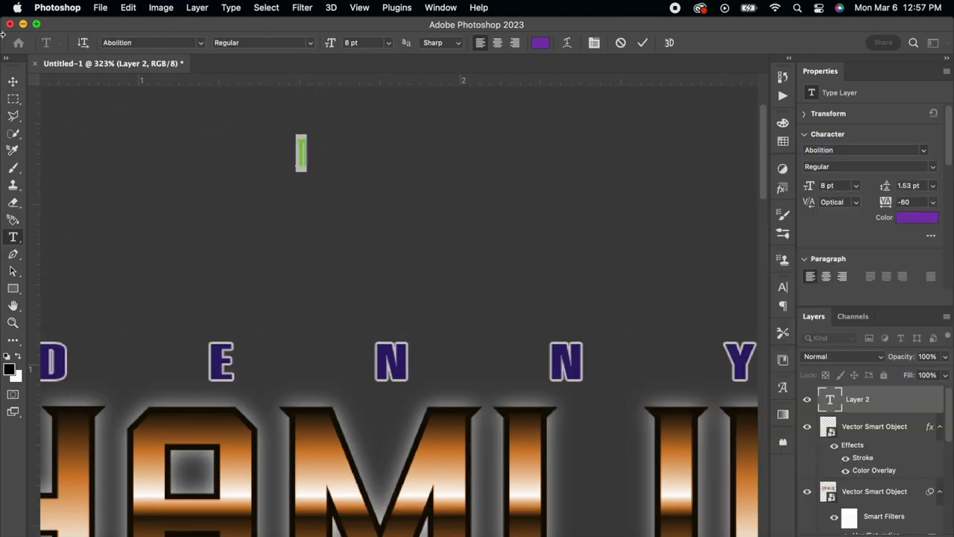
Step: Replace the 11 text with a single digit 1
click(11, 83)
key(t)
double_click(302, 151)
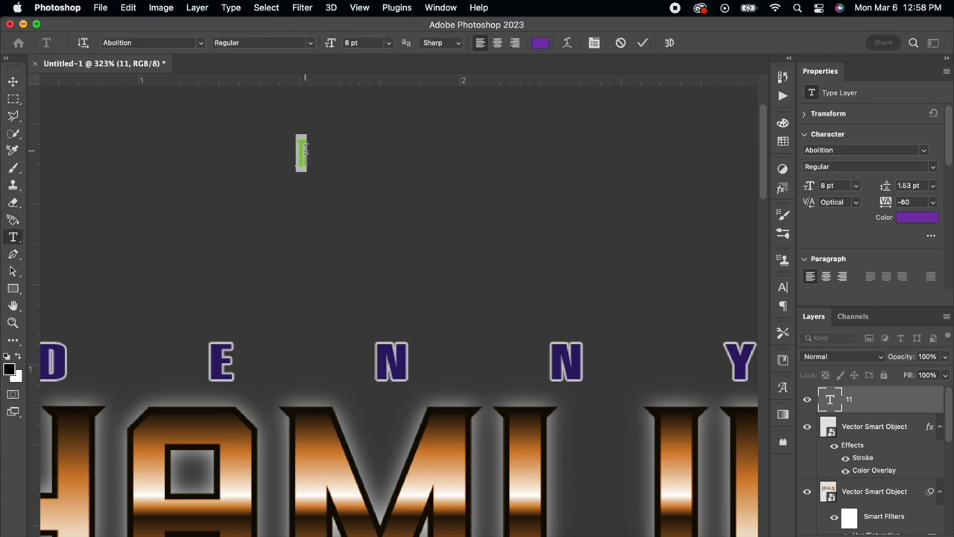
text(1)
scroll(305, 150, up, 3)
scroll(305, 149, down, 2)
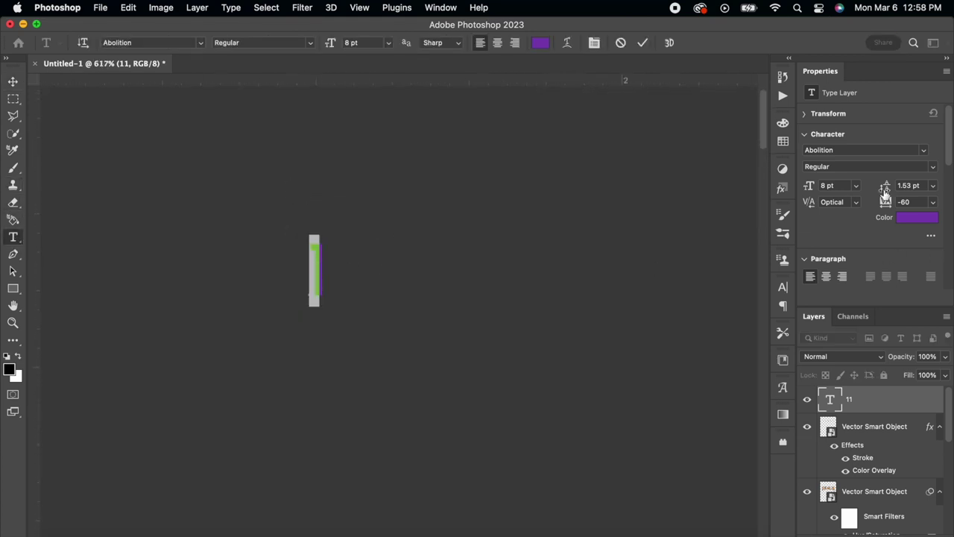
Step: Browse fonts for the number and set it to Anton
click(924, 149)
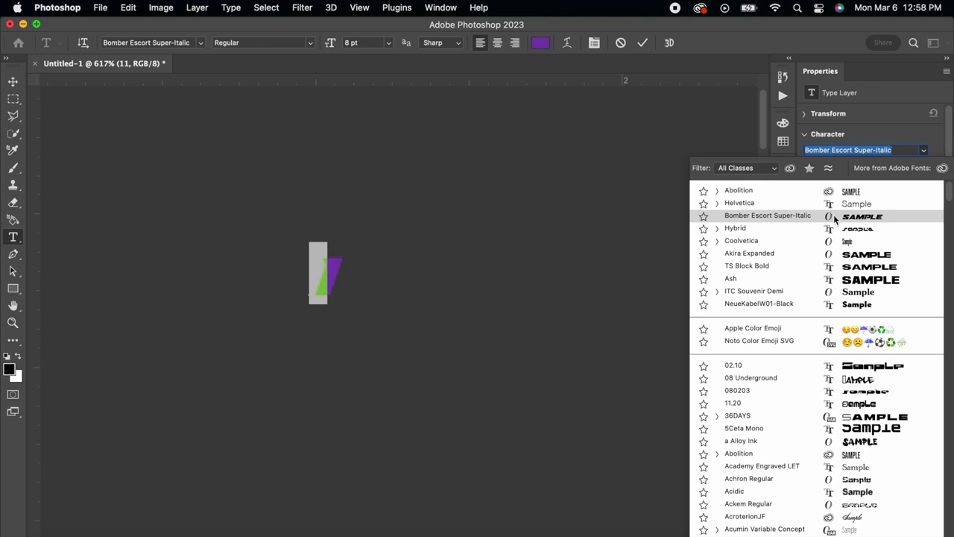
scroll(825, 436, down, 3)
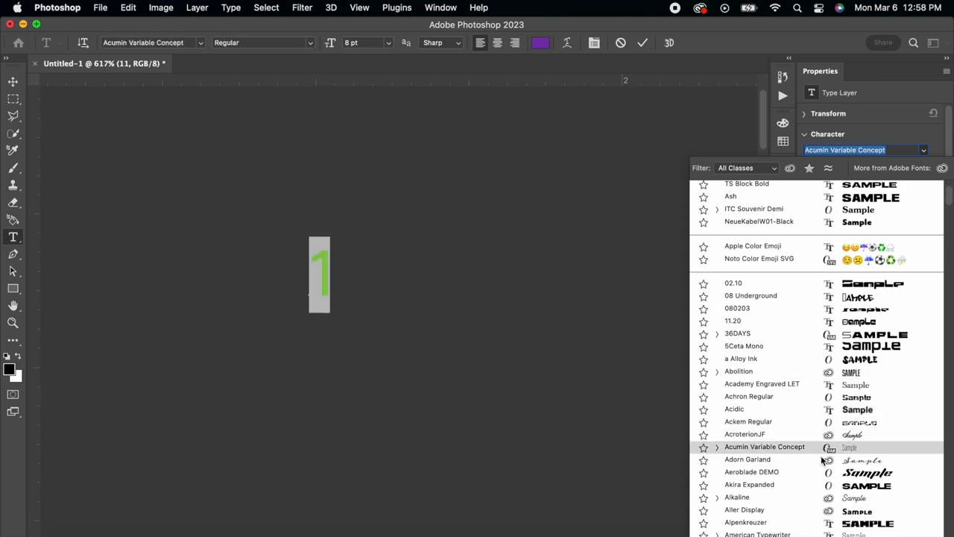
scroll(821, 507, down, 5)
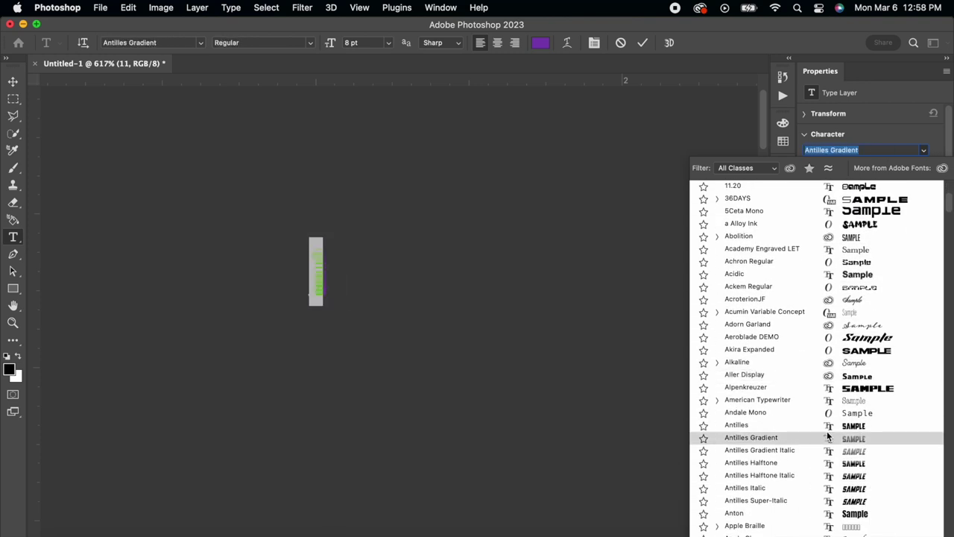
click(802, 525)
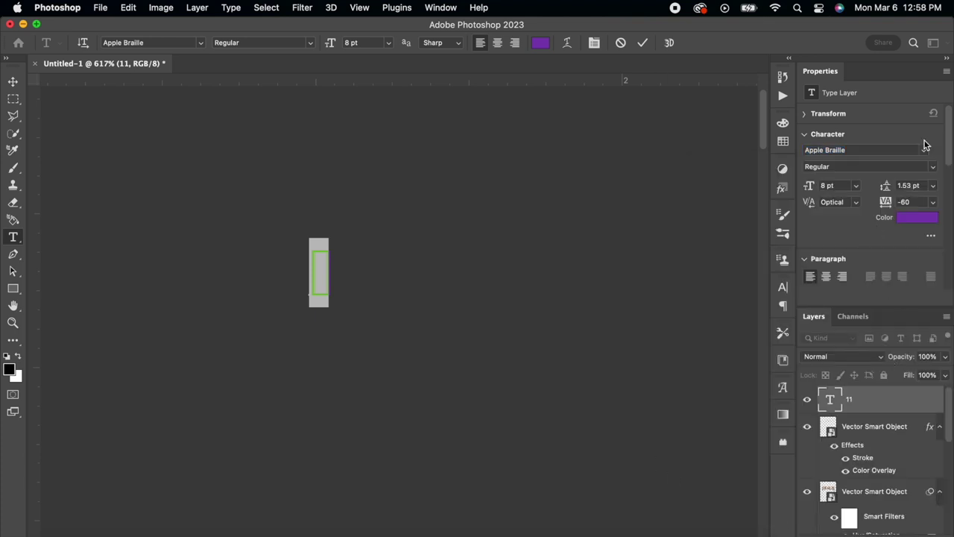
click(924, 150)
scroll(753, 418, down, 8)
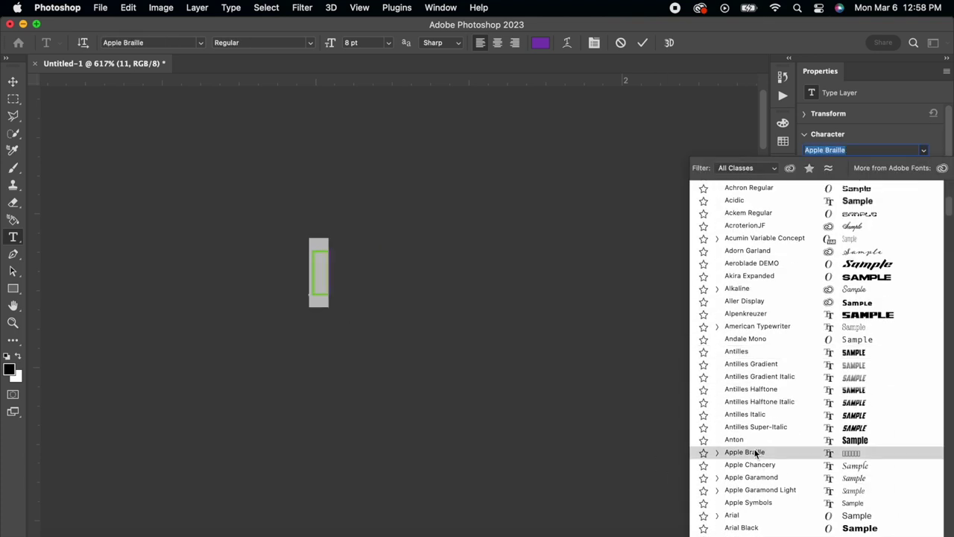
key(Escape)
key(super+0)
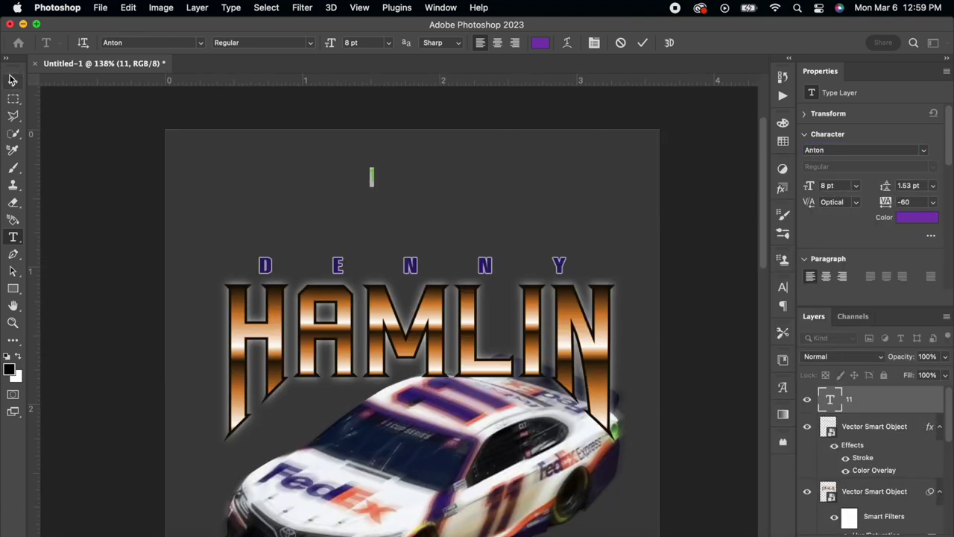
Step: Enlarge the digit 1 to about 27.39 pt and place it above the DENNY lettering
text(1)
click(13, 80)
key(super+t)
drag(375, 179, 385, 222)
key(Return)
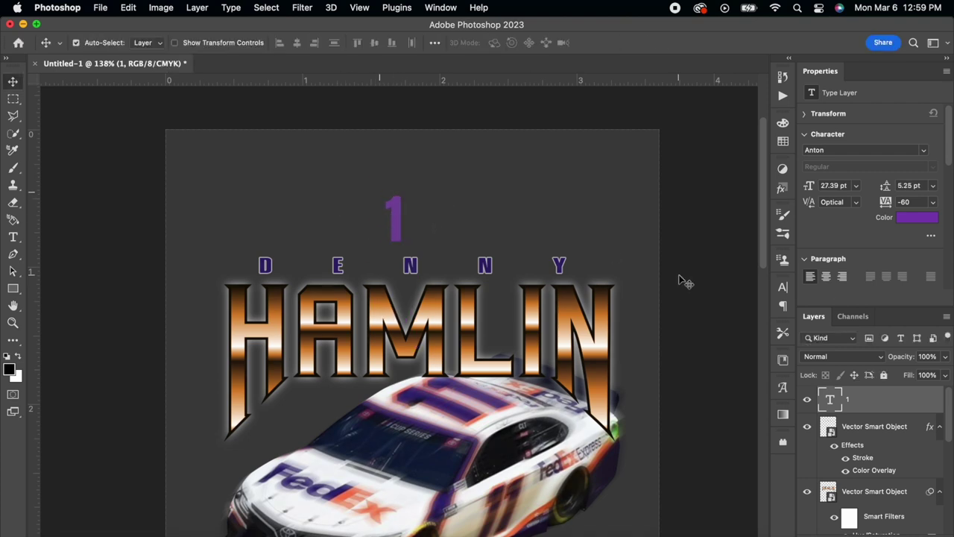
Step: Change the number's font to Coolvetica Compressed Heavy
double_click(398, 217)
click(833, 151)
text(cool)
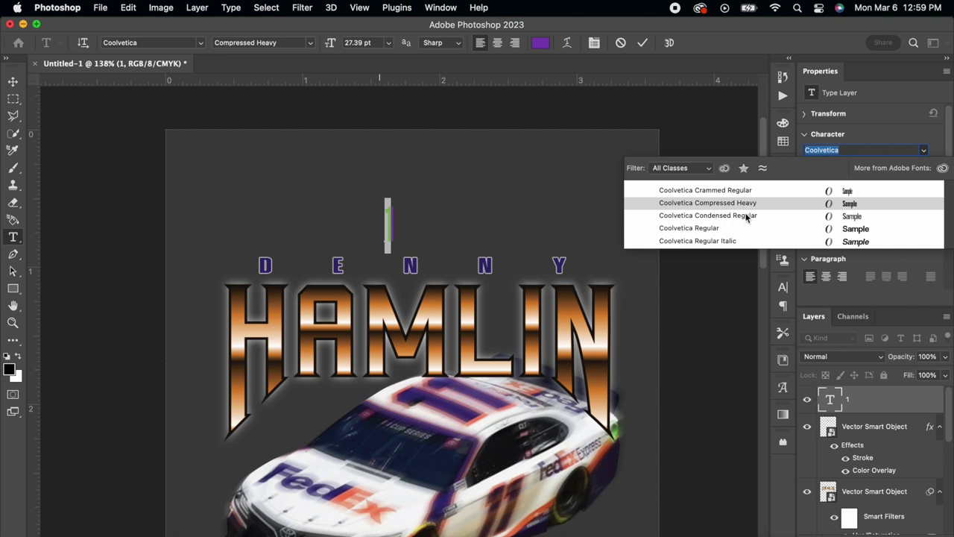
click(738, 211)
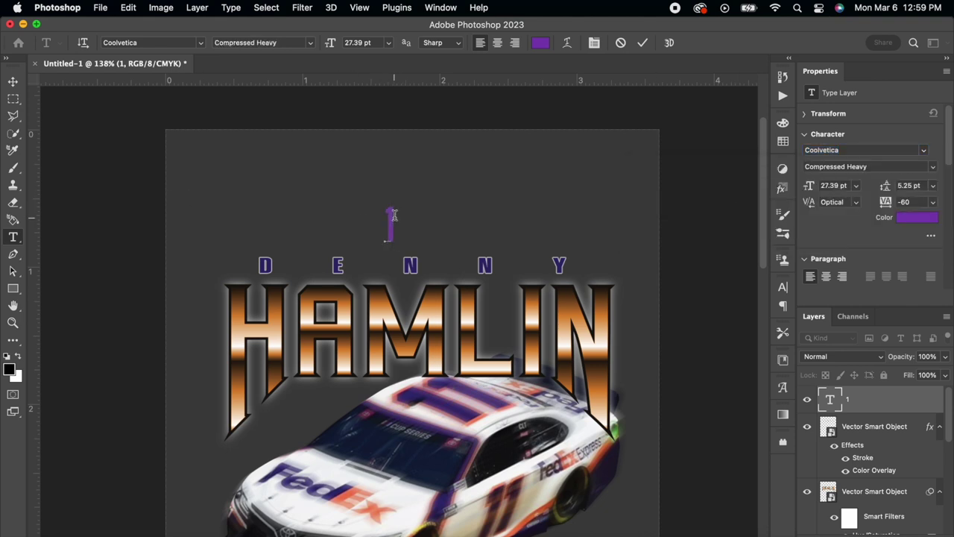
Step: Make the number read 11 and set its tracking to 60
click(933, 201)
click(925, 293)
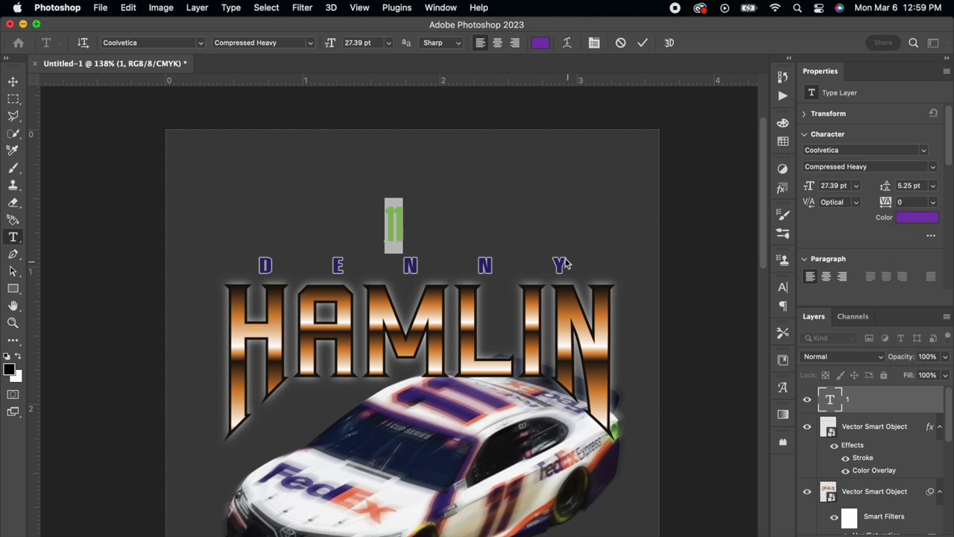
key(shift+Up)
key(shift+Up)
key(shift+Up)
key(shift+Up)
click(12, 81)
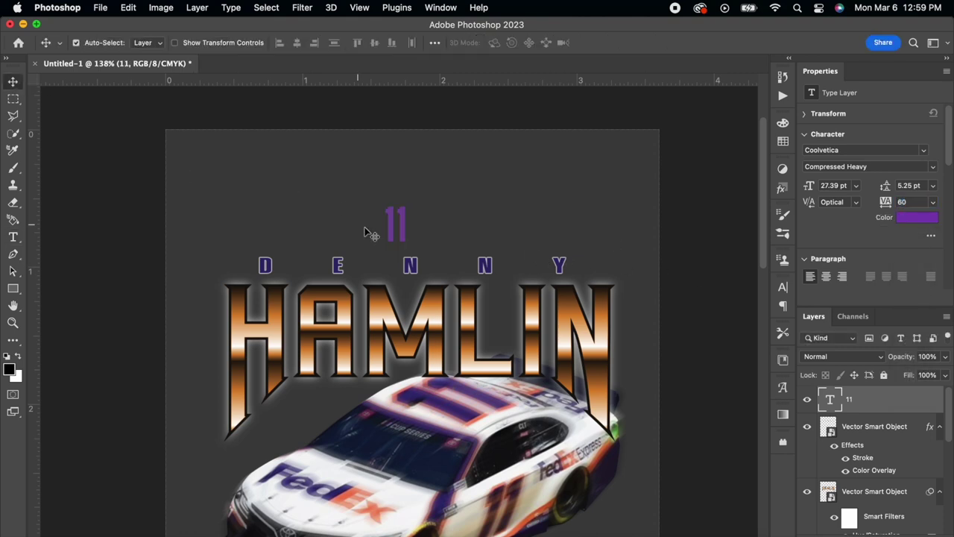
Step: Enlarge the 11 to about 47.42 pt and center it above the DENNY lettering
key(super+t)
mouse_move(410, 199)
mouse_down()
mouse_move(426, 158)
mouse_move(425, 195)
mouse_up()
key(Return)
key(super+t)
key(Return)
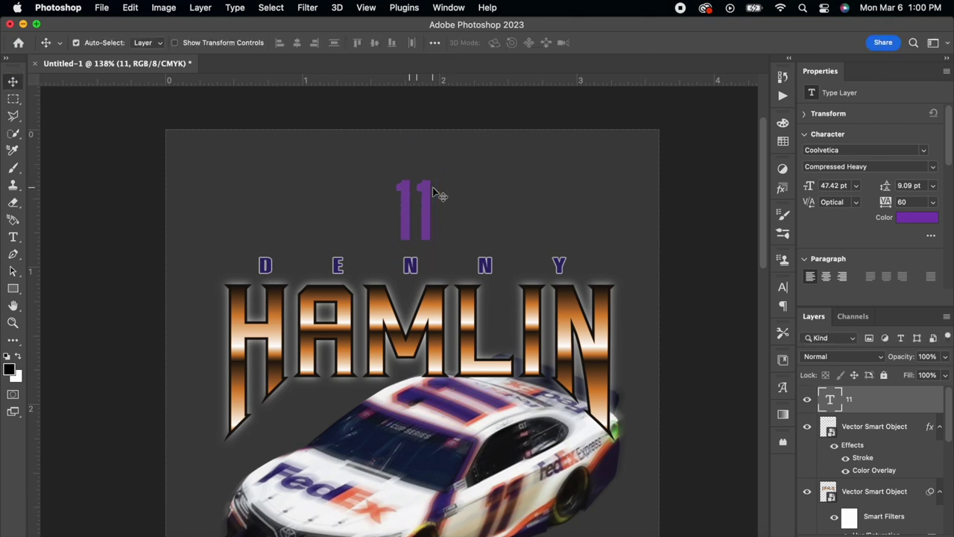
Step: Switch the 11 to the Coolvetica Regular Italic style and move it slightly higher
double_click(433, 187)
click(932, 166)
click(828, 200)
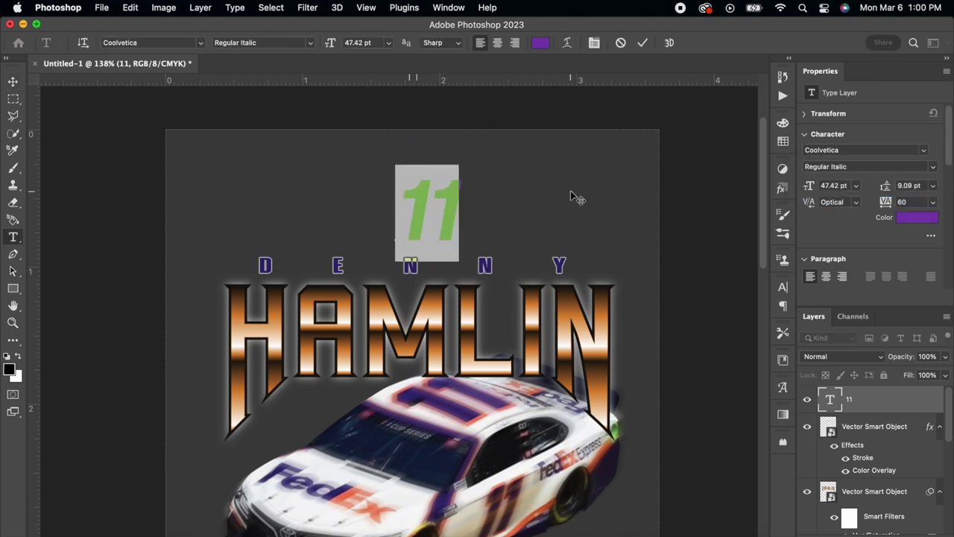
click(13, 82)
drag(429, 212, 432, 182)
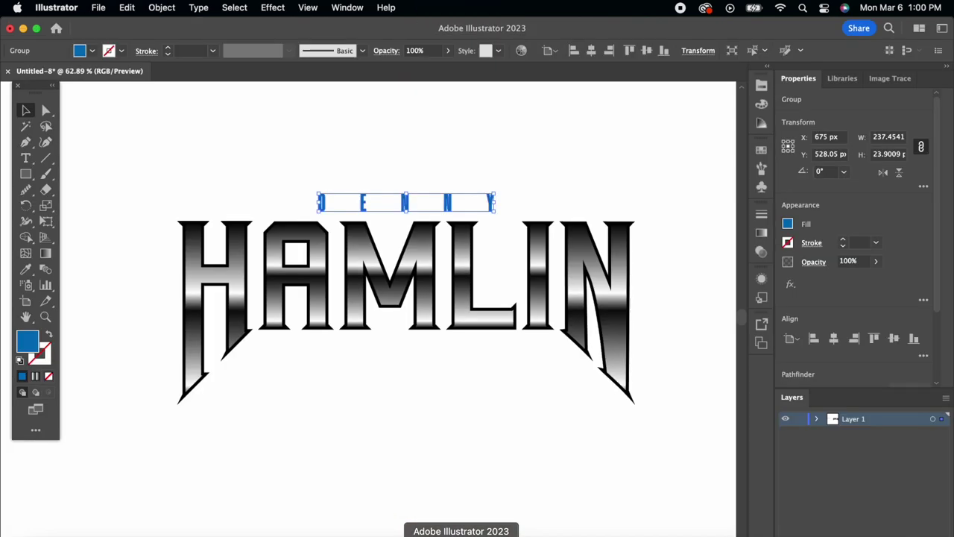
Step: In Illustrator, add the number 11 as text in Coolvetica Compressed Heavy below the HAMLIN lettering
click(388, 440)
scroll(358, 417, down, 3)
click(26, 158)
click(311, 345)
text(11)
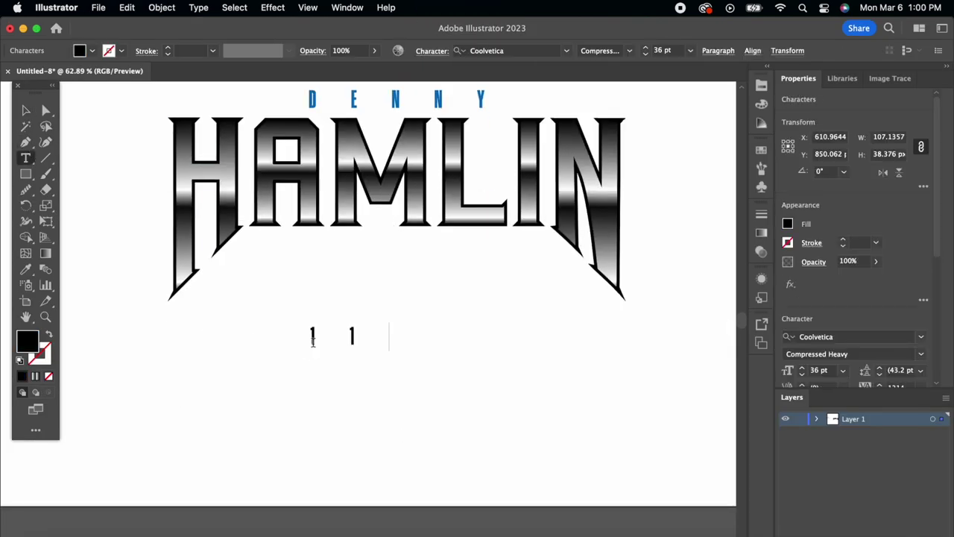
Step: Set the tracking of the 11 text to 0
scroll(884, 298, down, 5)
click(920, 161)
click(905, 258)
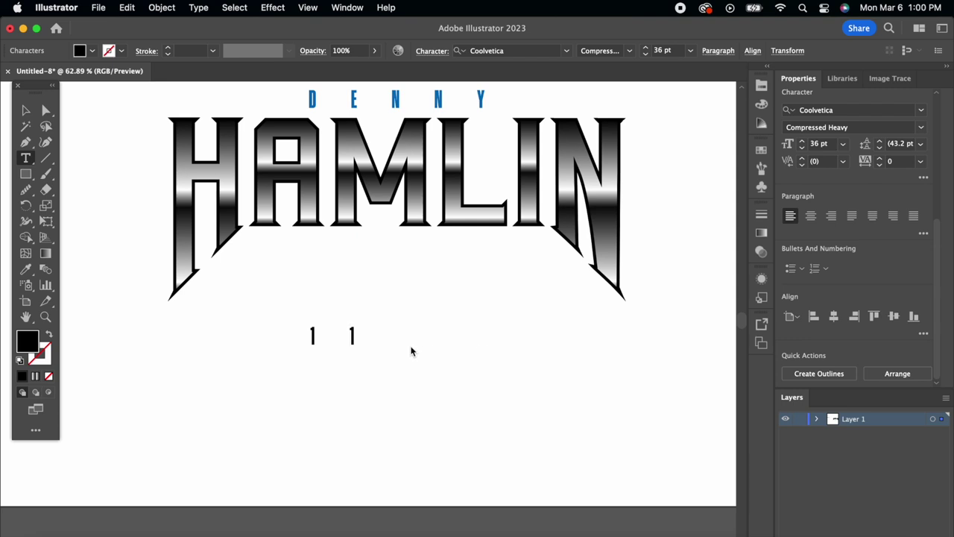
key(super+a)
click(921, 162)
click(905, 252)
scroll(176, 402, up, 3)
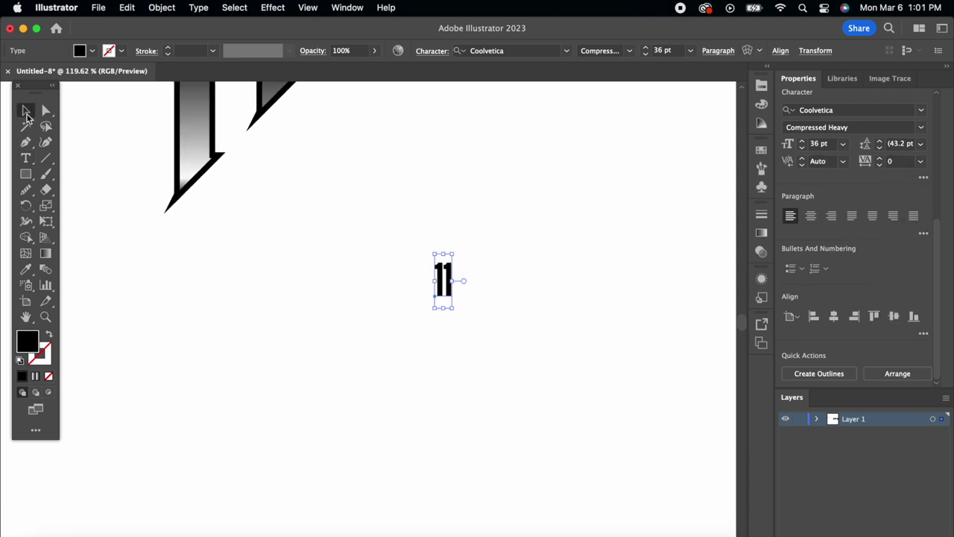
Step: Slightly increase the tracking of the 11 and convert the text to outlines
click(26, 112)
click(27, 159)
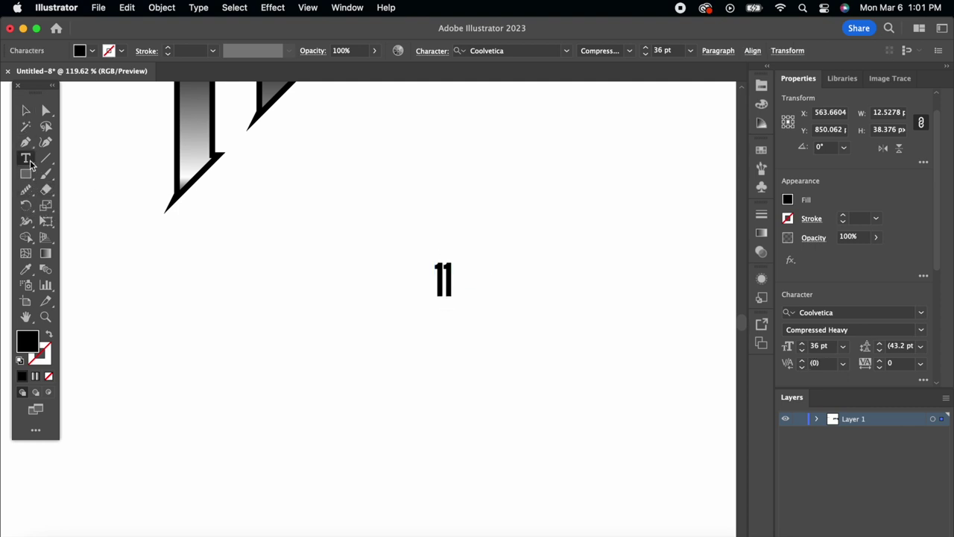
double_click(445, 273)
click(881, 361)
click(26, 111)
scroll(873, 252, down, 5)
click(818, 373)
Step: Scale the outlined 11 to about 128 px wide by 213 px high and place it centrally beneath HAMLIN
drag(457, 298, 538, 434)
scroll(524, 368, down, 5)
drag(520, 366, 586, 351)
scroll(585, 350, right, 3)
click(585, 350)
click(498, 287)
scroll(498, 287, up, 2)
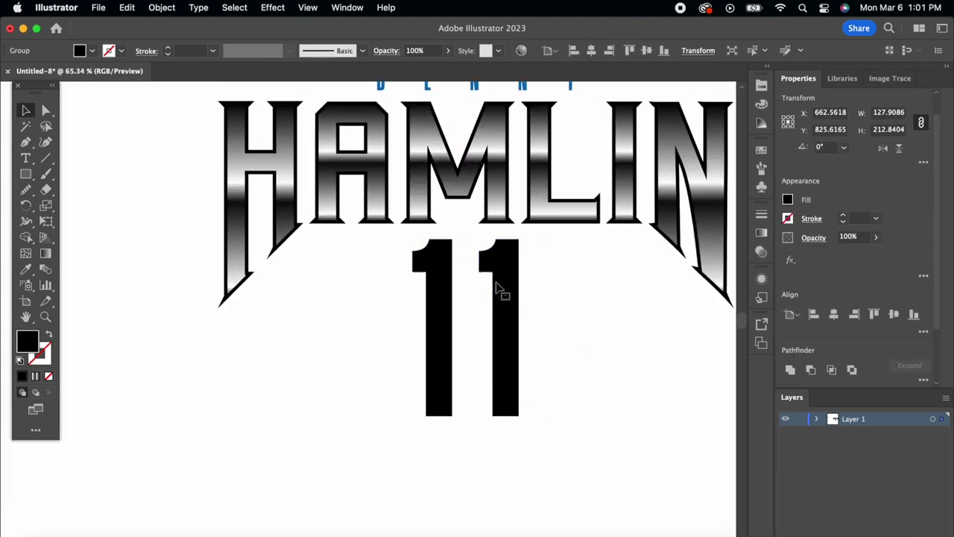
Step: Reshape the curved notch on the second 1 into a solid rounded outer corner
scroll(498, 287, up, 3)
click(46, 110)
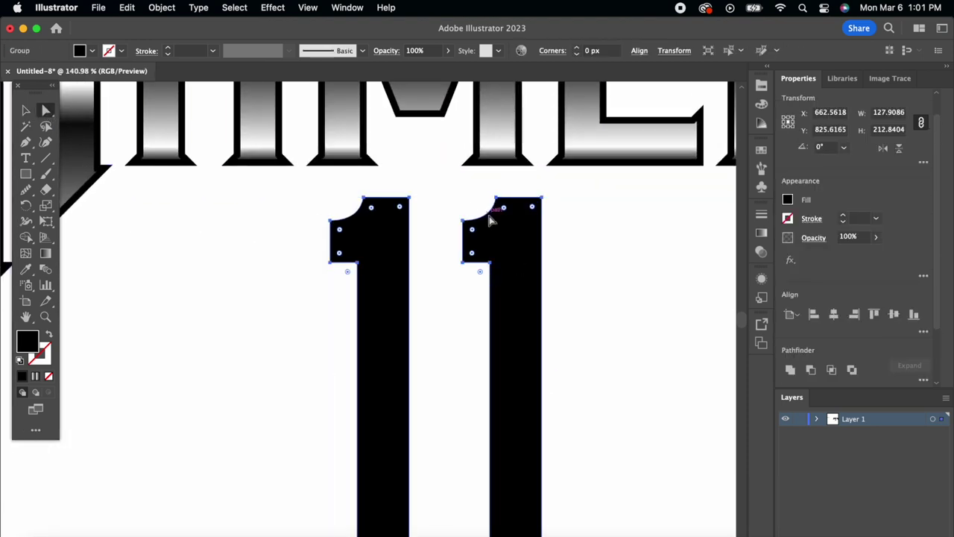
click(463, 220)
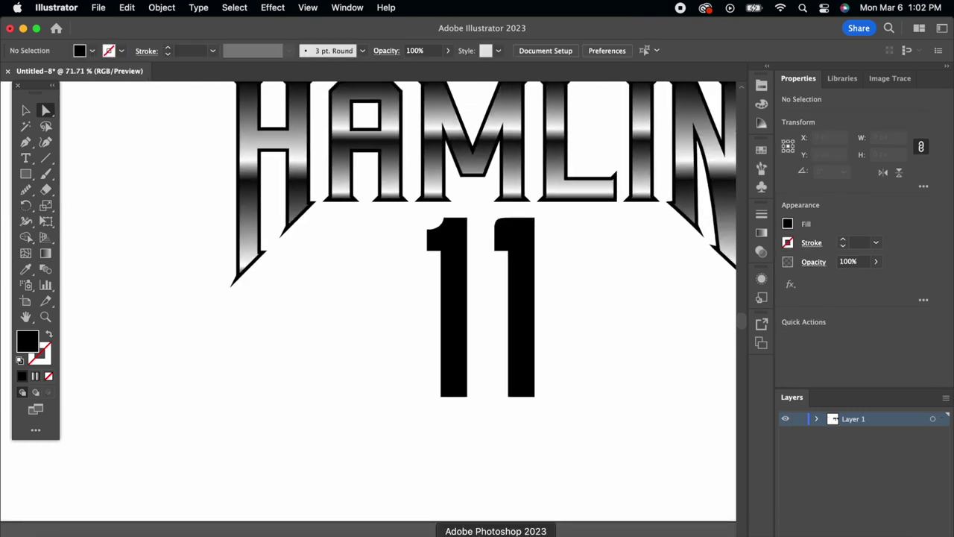
click(488, 531)
click(496, 530)
Step: Delete the first 1 and replace it with a copy of the reshaped second 1
click(461, 261)
key(Delete)
key(v)
click(512, 273)
drag(512, 273, 454, 277)
scroll(449, 278, up, 3)
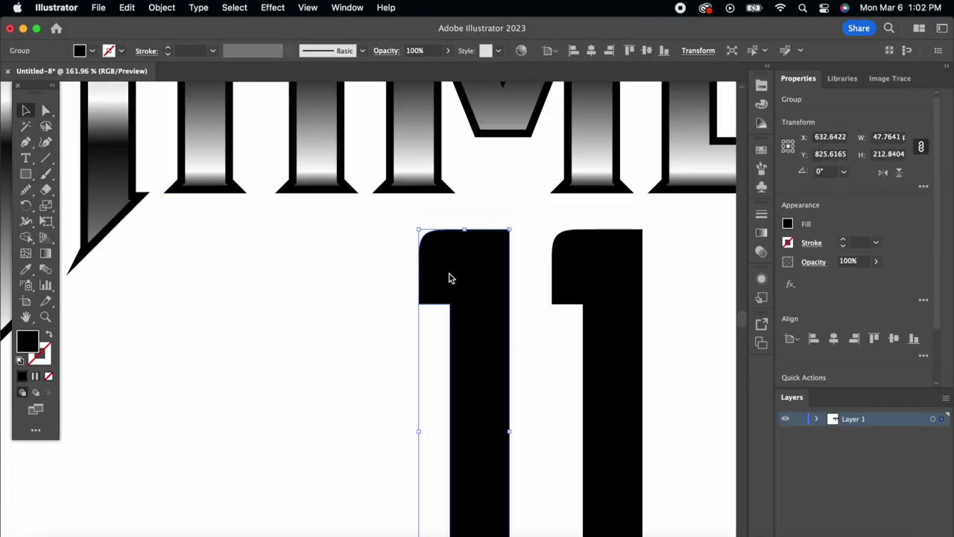
Step: Tighten the rounded outer corners on both digits of the 11
key(a)
click(429, 231)
scroll(429, 232, up, 4)
mouse_move(418, 198)
mouse_down()
mouse_move(409, 191)
mouse_move(416, 201)
mouse_up()
click(393, 191)
scroll(392, 191, down, 6)
click(497, 214)
mouse_move(497, 215)
mouse_down()
mouse_move(437, 213)
mouse_move(501, 216)
mouse_up()
scroll(448, 241, down, 3)
scroll(448, 240, up, 8)
Step: Fill both digits of the 11 with dark blue and give them an orange stroke
click(26, 110)
scroll(251, 302, down, 4)
click(371, 295)
click(791, 227)
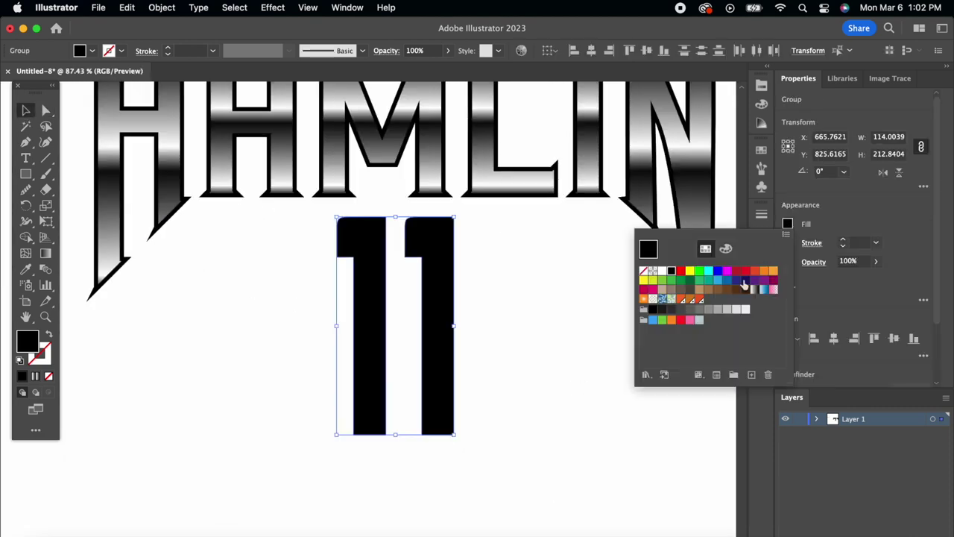
click(738, 281)
click(609, 331)
click(787, 244)
click(774, 254)
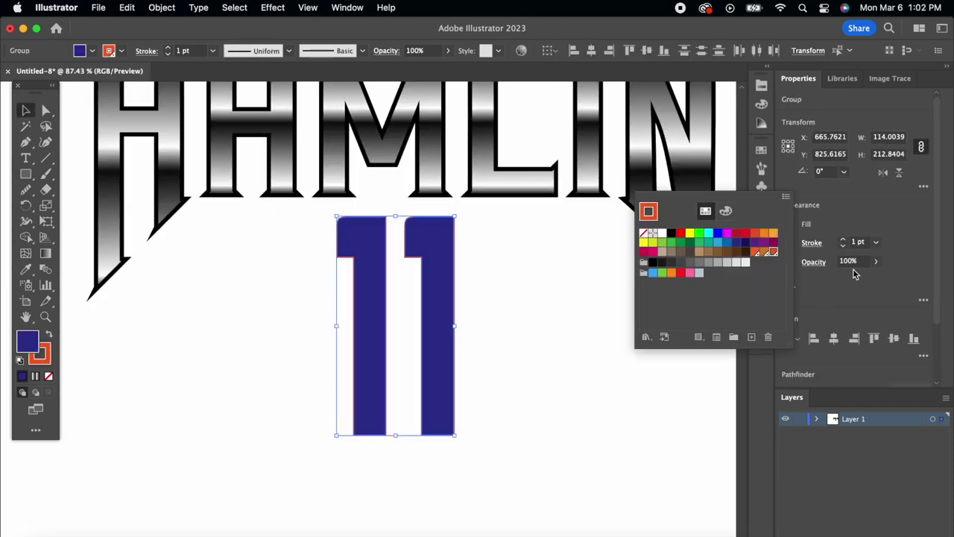
Step: Set the orange stroke on the 11 to 7 pt and align it to the outside
double_click(843, 239)
click(842, 239)
click(843, 240)
click(843, 239)
click(843, 240)
click(810, 243)
click(742, 313)
click(755, 313)
Step: Move the second 1 slightly away from the first to widen the gap between the outlined digits
click(499, 343)
drag(438, 251, 445, 253)
key(super+z)
mouse_move(437, 309)
mouse_down()
mouse_move(473, 308)
mouse_move(445, 306)
mouse_up()
click(570, 347)
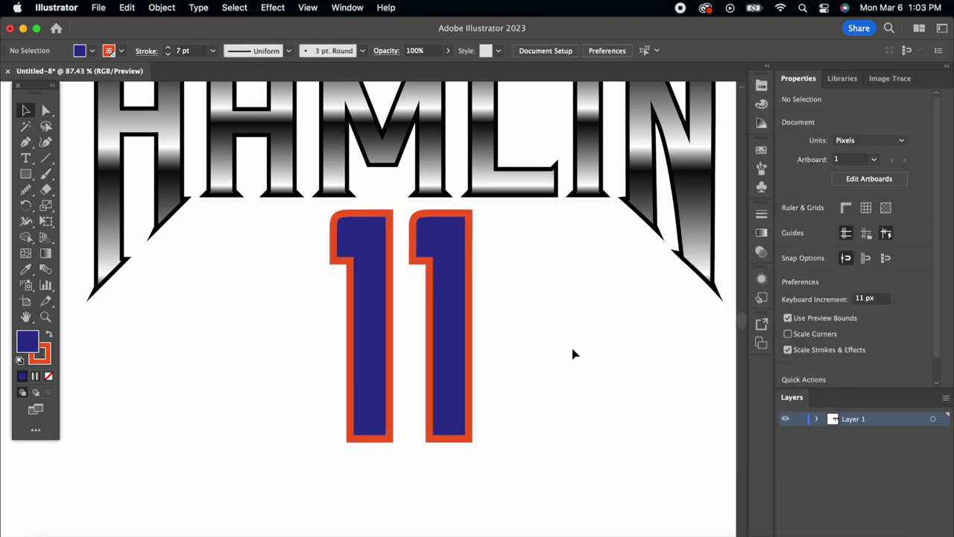
Step: Select both digits of the outlined 11 and slant them into a slight italic lean
scroll(571, 347, down, 5)
drag(569, 348, 465, 343)
click(46, 221)
drag(481, 276, 498, 277)
key(v)
Step: Copy the slanted 11 into the Photoshop document as a smart object and scale it down, about 0.37 in wide, near the car's rear
key(super+c)
key(super+Tab)
key(super+v)
click(539, 221)
drag(561, 129, 315, 491)
drag(305, 523, 608, 442)
key(Return)
Step: Lower the 11 slightly so it sits beneath the car's rear wheel at Y 2.69 in
click(426, 196)
key(Delete)
scroll(310, 350, down, 3)
scroll(608, 441, down, 3)
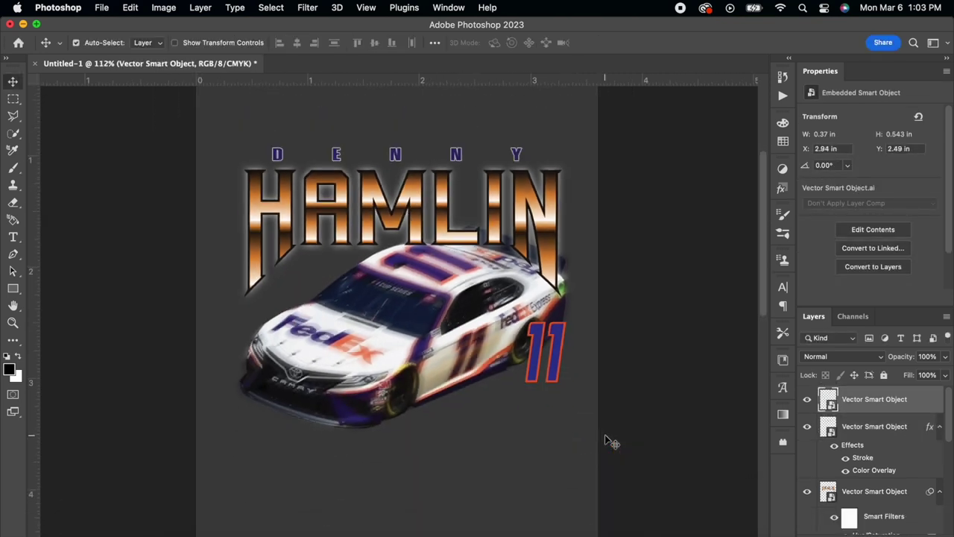
scroll(607, 441, left, 2)
drag(598, 377, 597, 400)
scroll(485, 388, down, 1)
scroll(492, 394, up, 3)
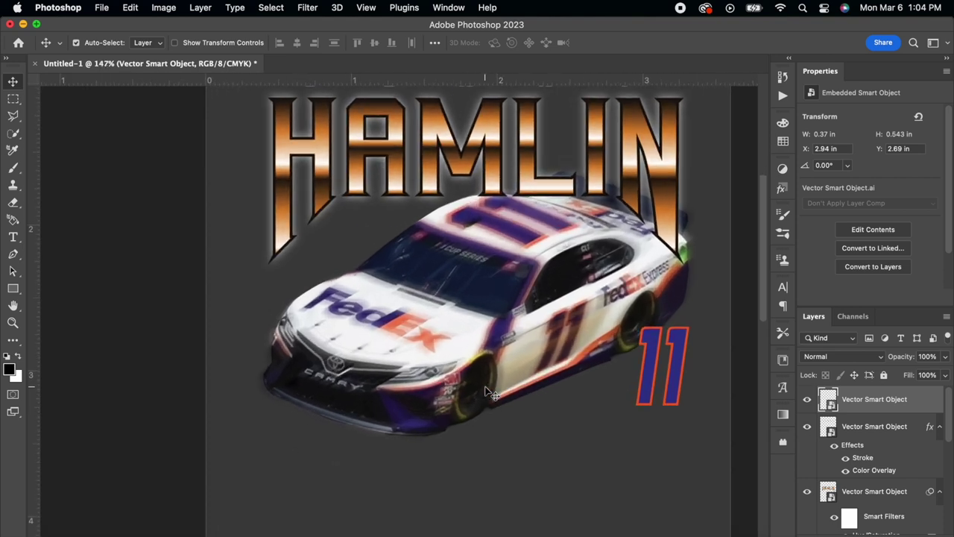
scroll(492, 394, up, 2)
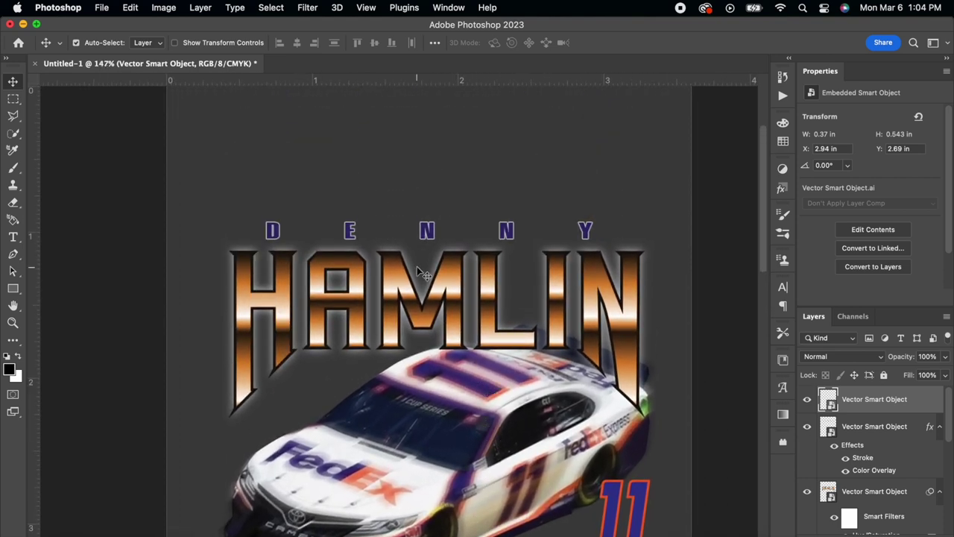
Step: Draw a black rectangle over the artwork and adjust its edges to about 2.55 by 2.78 in
scroll(492, 394, down, 2)
click(12, 288)
drag(251, 123, 586, 475)
drag(252, 298, 271, 305)
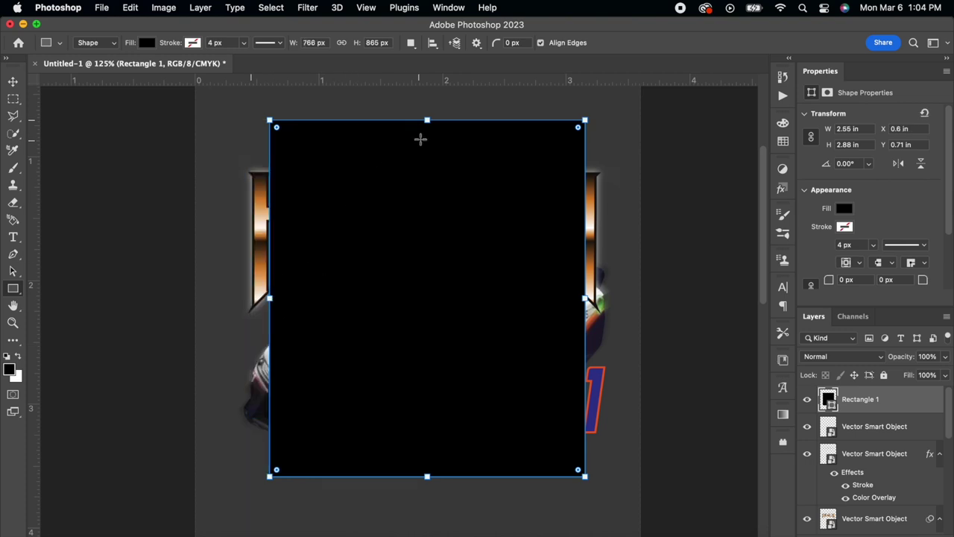
drag(427, 120, 427, 134)
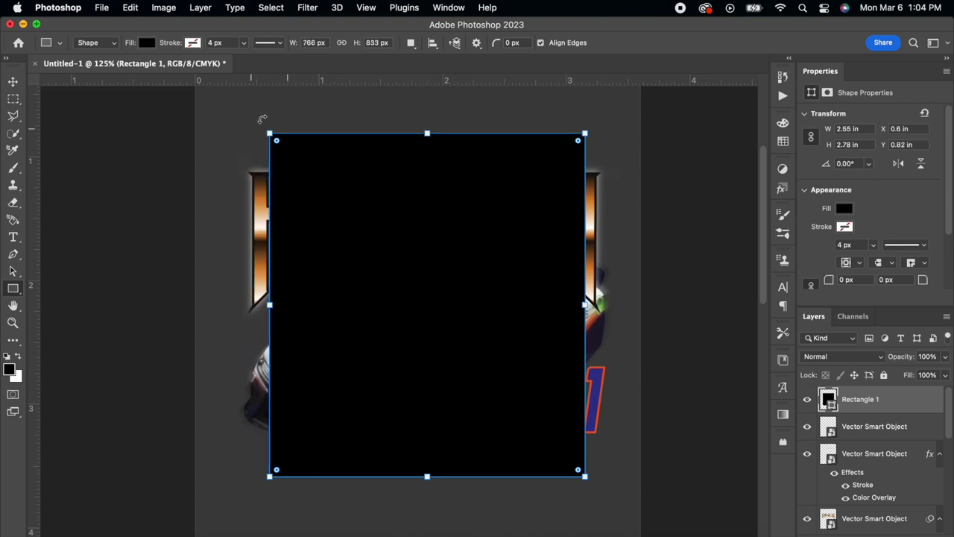
key(v)
Step: Change the rectangle's fill to a golden mustard colour with a hue of 44°
click(845, 213)
click(937, 235)
click(794, 491)
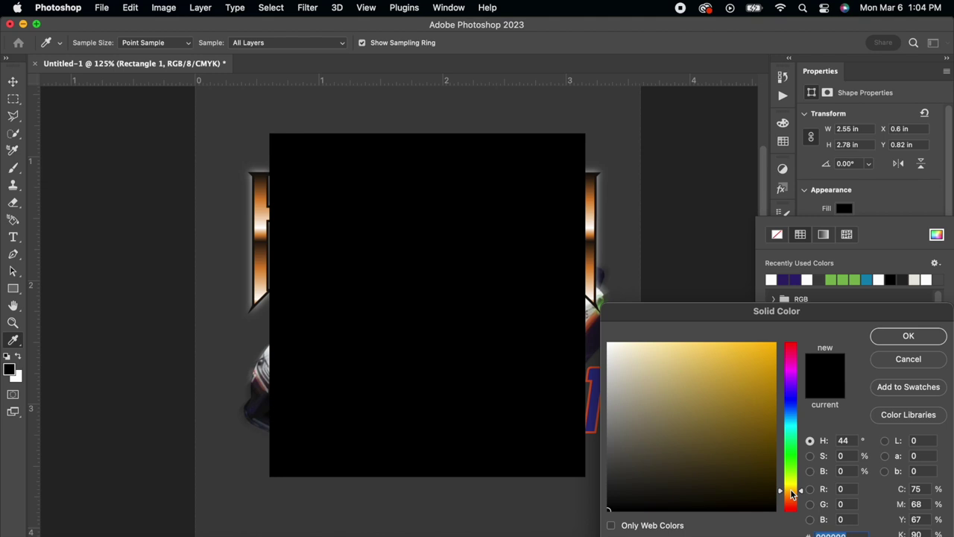
drag(751, 419, 734, 396)
click(910, 336)
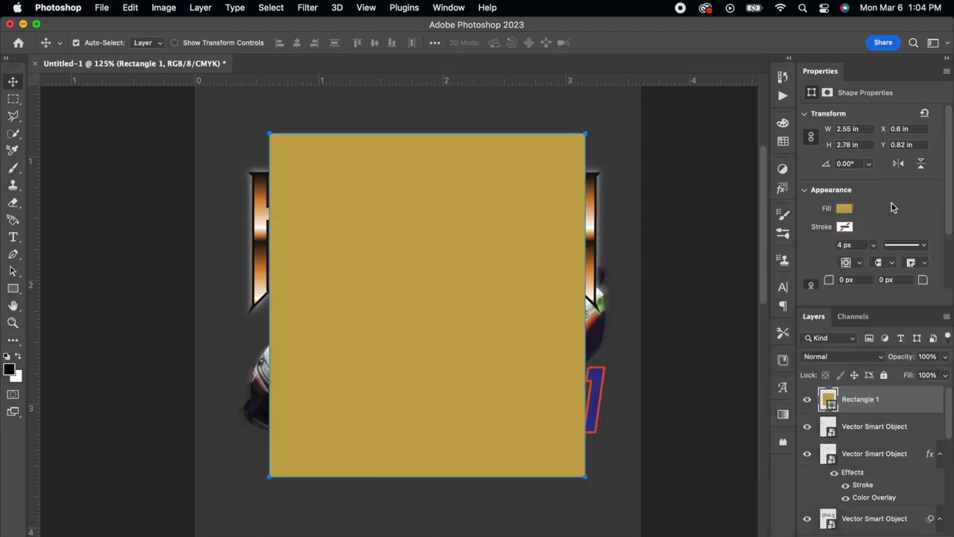
Step: Move the Rectangle 1 layer beneath both car layers, directly above Layer 0
scroll(875, 390, down, 3)
drag(857, 532, 853, 515)
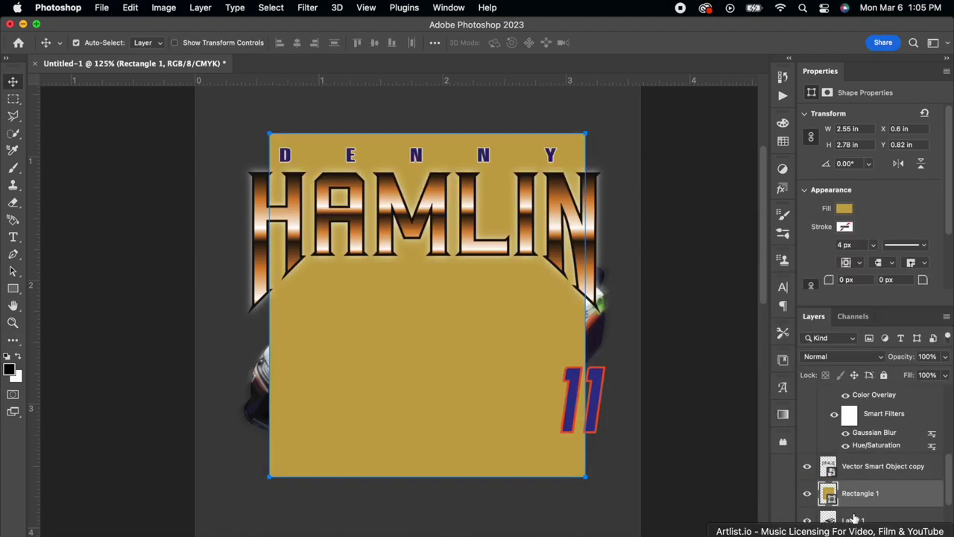
scroll(865, 489, down, 3)
drag(867, 433, 864, 501)
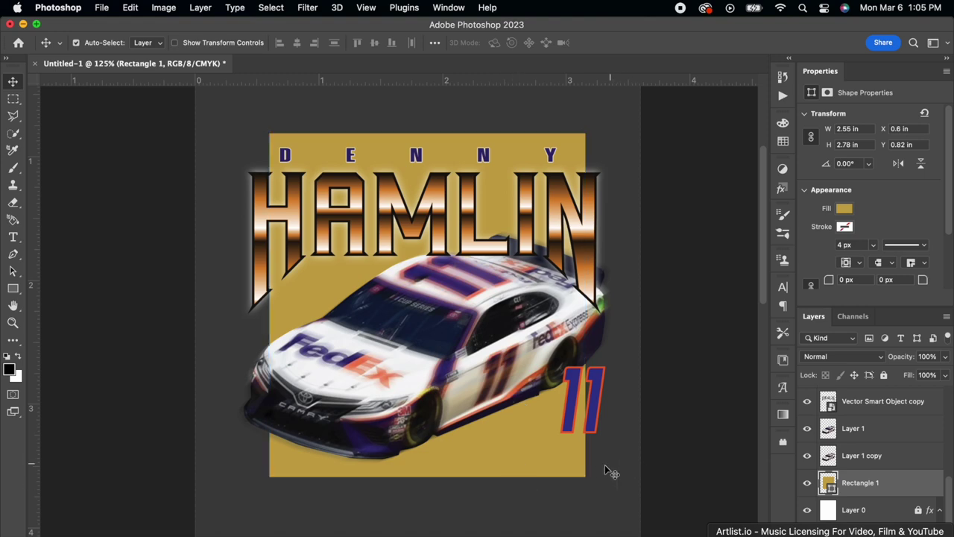
scroll(422, 356, left, 1)
Step: Rasterize the Rectangle 1 layer and set the Eraser to the Cloud 10 brush at 140 px
right_click(883, 483)
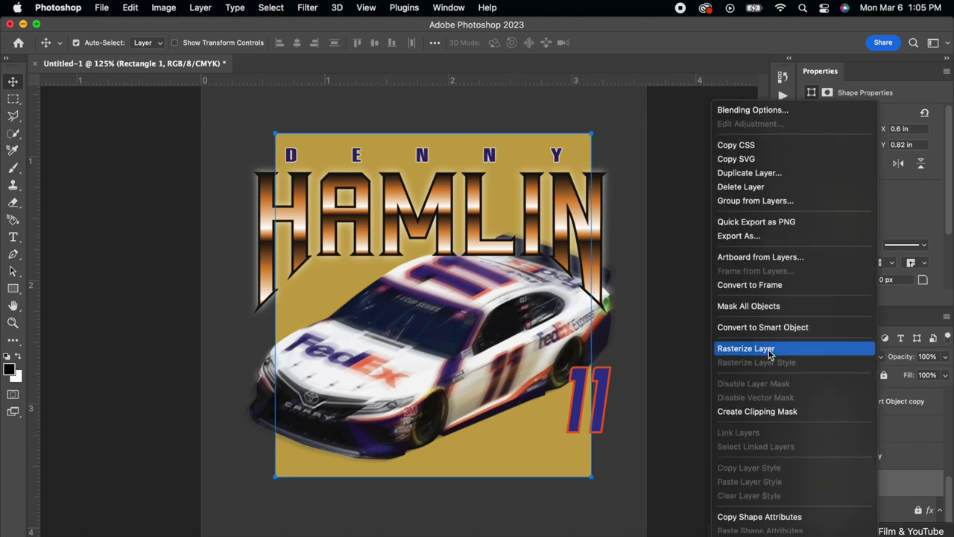
click(754, 345)
click(13, 339)
click(13, 202)
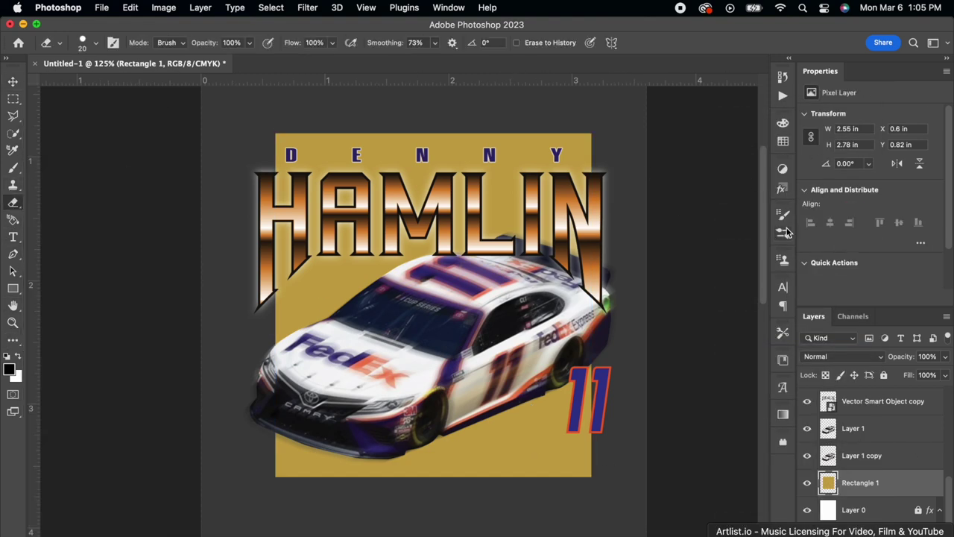
click(783, 233)
scroll(678, 415, down, 15)
click(677, 415)
click(96, 43)
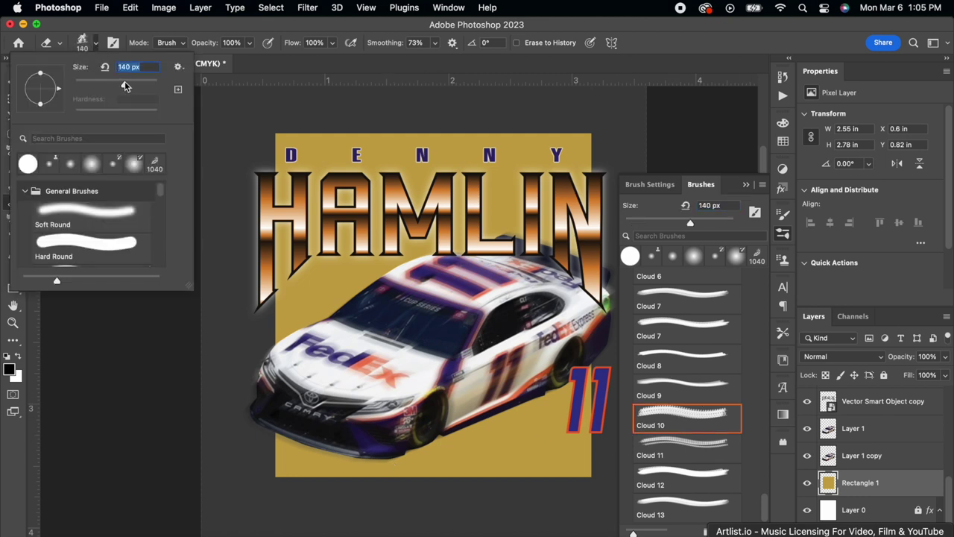
Step: Erase the gold backdrop's lower edge right of the car and both upper corners into ragged cloud shapes
scroll(501, 457, right, 5)
scroll(501, 456, down, 1)
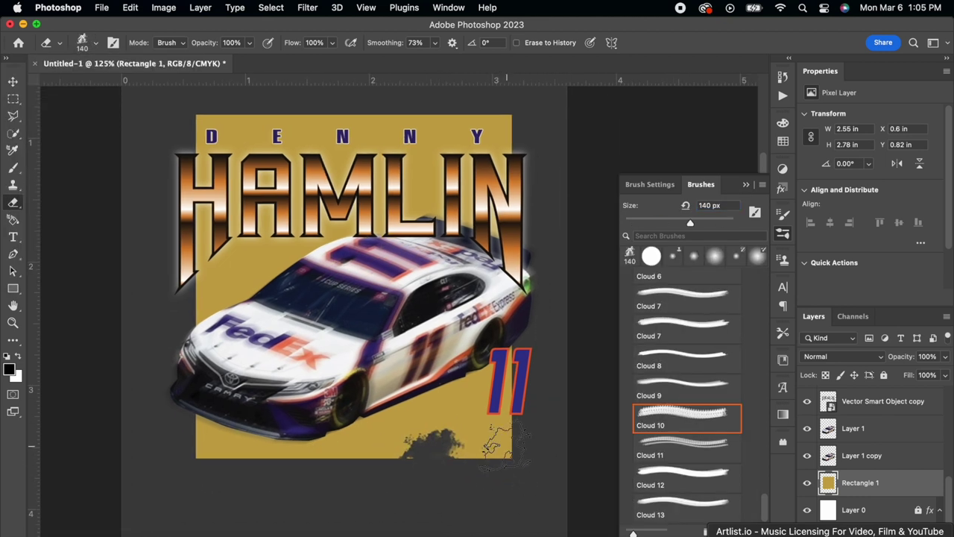
mouse_move(506, 446)
mouse_down()
mouse_move(467, 472)
mouse_move(491, 462)
mouse_move(540, 474)
mouse_up()
scroll(485, 463, left, 2)
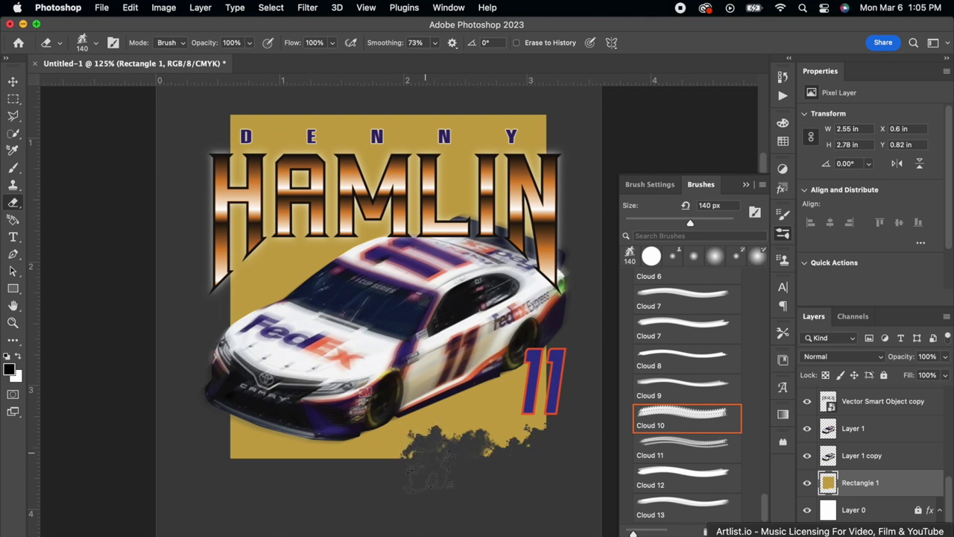
scroll(431, 470, left, 3)
scroll(431, 469, up, 1)
drag(339, 112, 289, 107)
scroll(387, 116, right, 3)
scroll(386, 116, up, 1)
drag(548, 131, 548, 132)
Step: Roughen the gold backdrop's remaining straight edges using the Cloud 12 eraser brush at 150 px
click(688, 474)
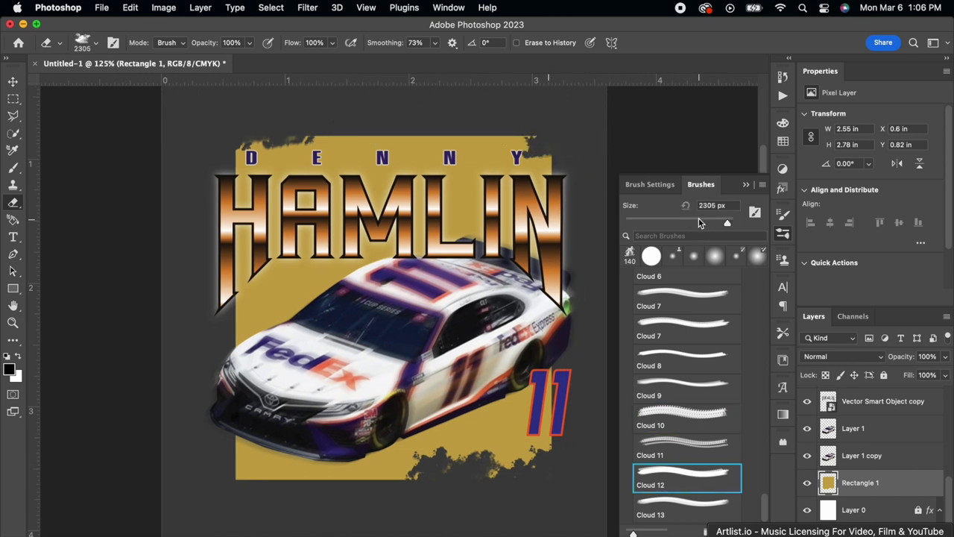
drag(511, 119, 493, 125)
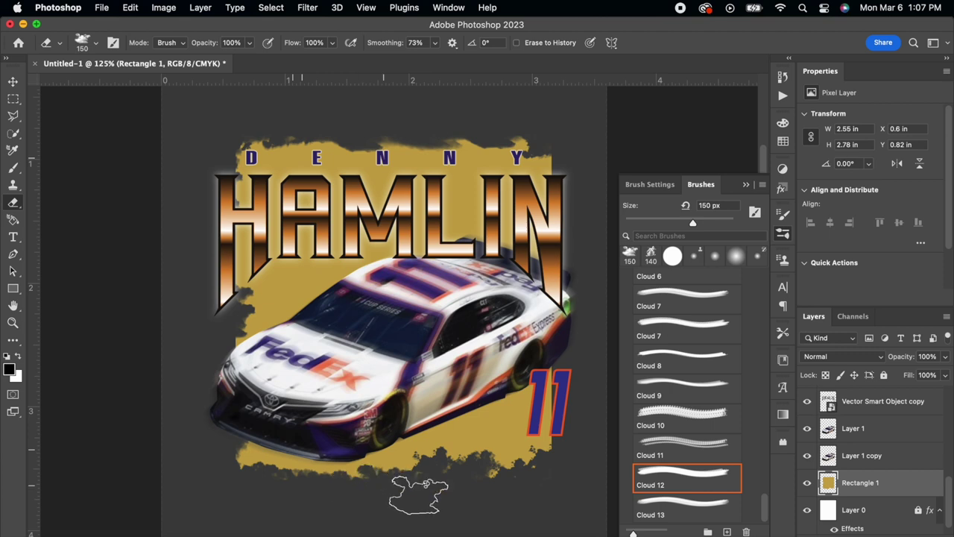
scroll(548, 179, right, 3)
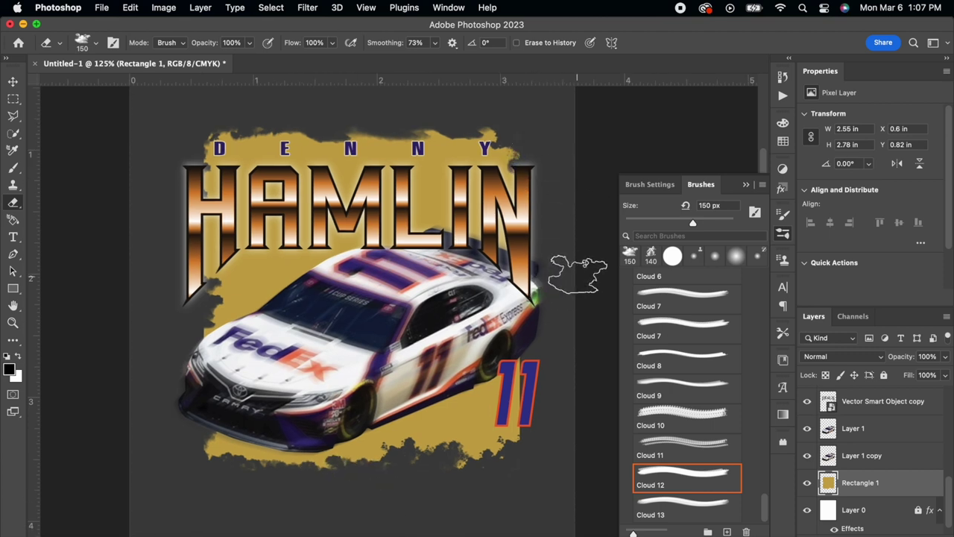
Step: Load the gold backdrop's outline as a selection, try feathering it by 3.4 pixels, and deselect it
click(12, 82)
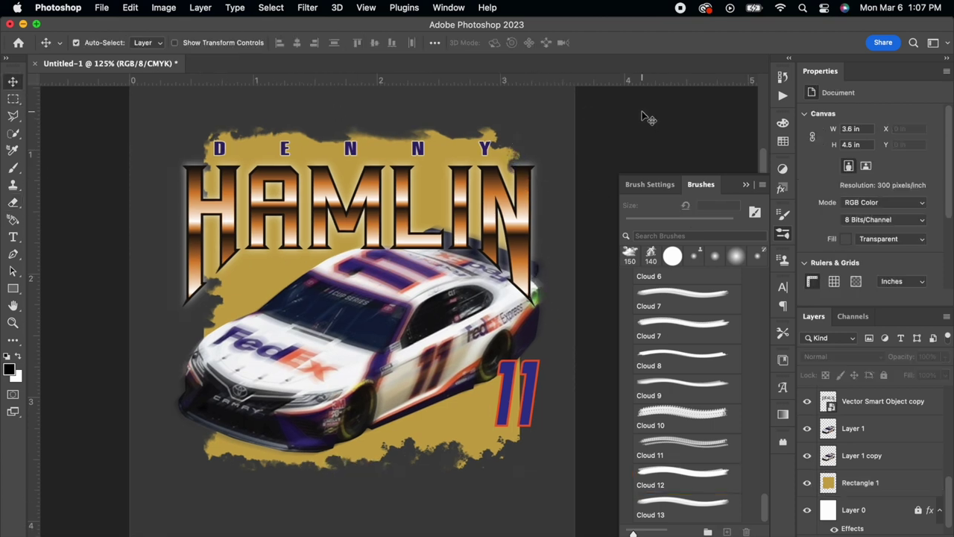
click(648, 117)
click(783, 233)
click(865, 485)
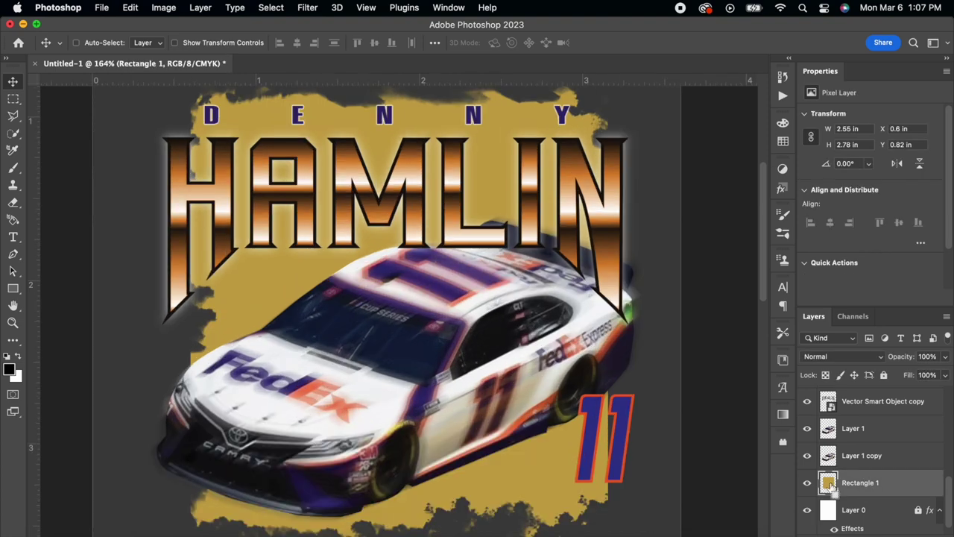
super+click(830, 483)
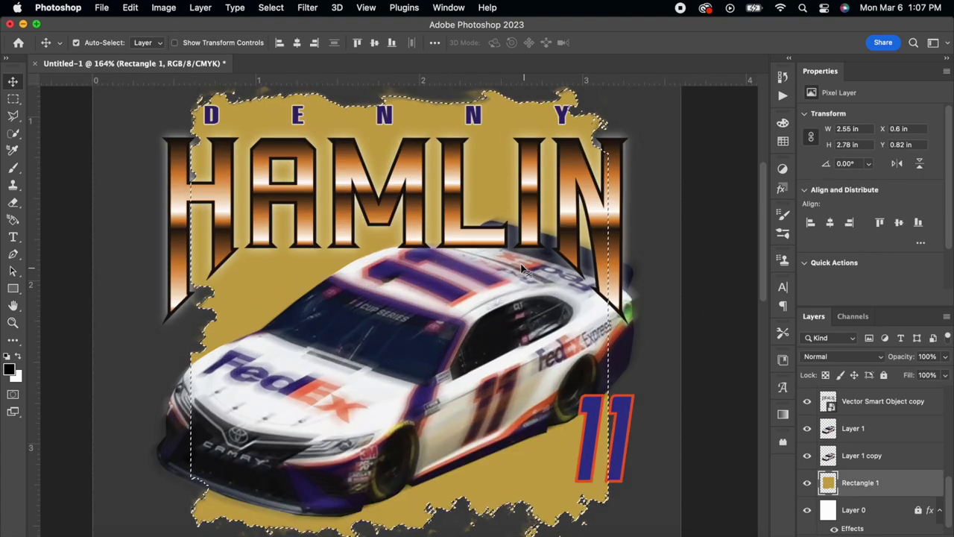
click(270, 7)
mouse_move(278, 202)
click(460, 250)
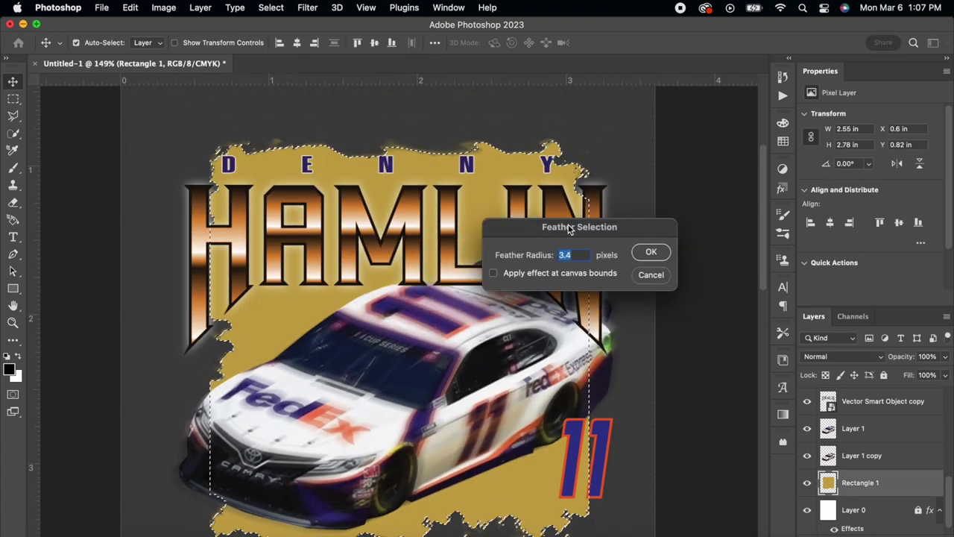
click(658, 251)
click(14, 99)
click(139, 117)
Step: Try a Gaussian Blur with a radius of 0.8 pixels on the gold backdrop
click(16, 82)
click(314, 8)
mouse_move(405, 177)
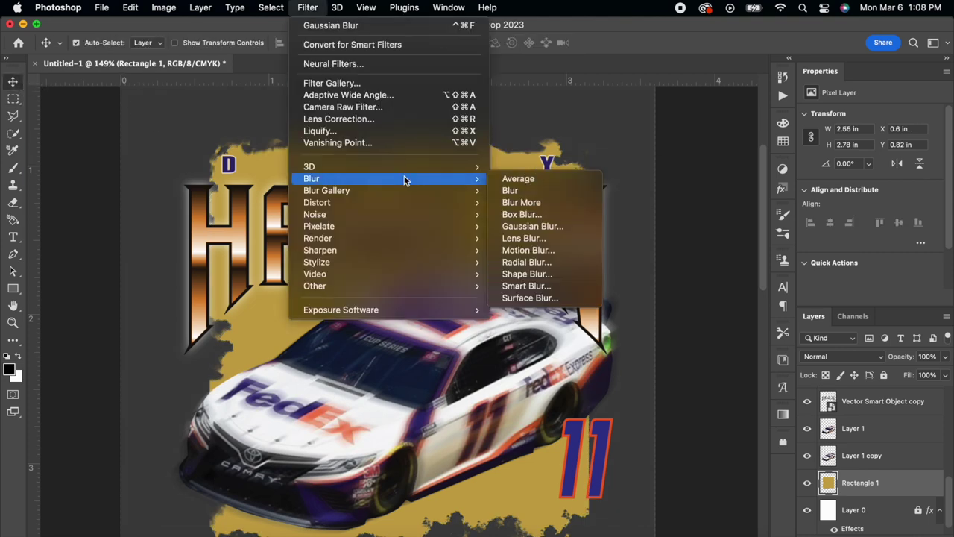
click(533, 230)
drag(686, 296, 689, 297)
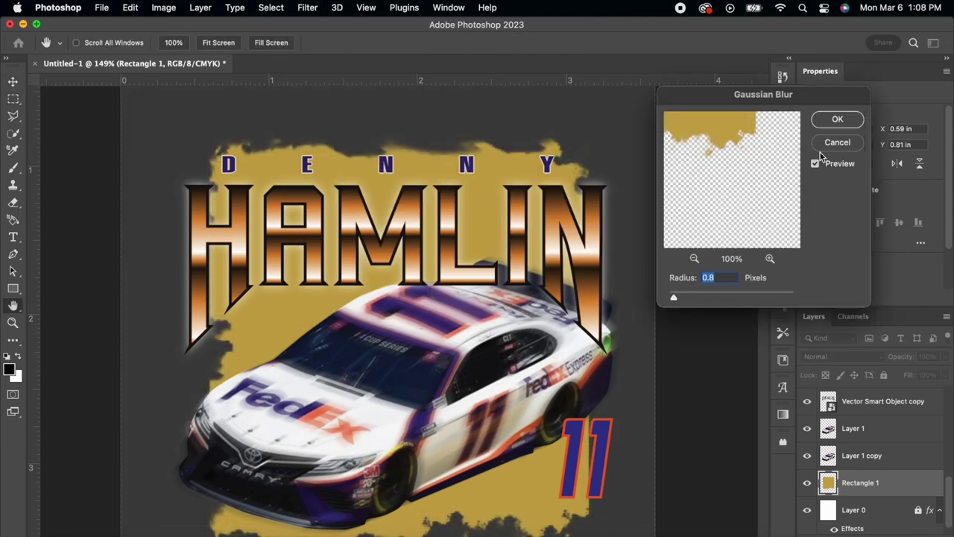
key(Return)
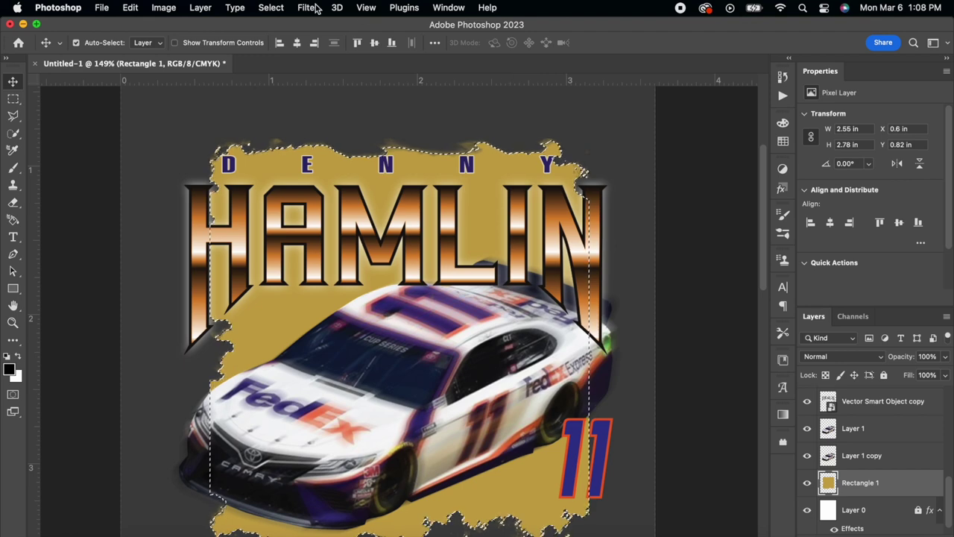
Step: Try feathering the gold backdrop's selection by 10 pixels, and drop the selection
click(271, 8)
mouse_move(313, 202)
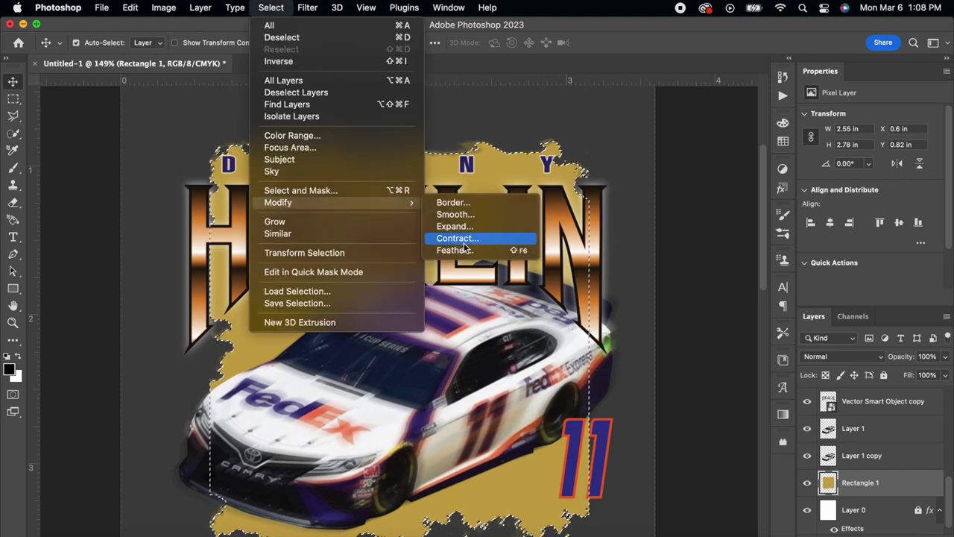
click(464, 250)
text(10)
click(650, 252)
click(13, 100)
click(288, 198)
scroll(289, 199, down, 2)
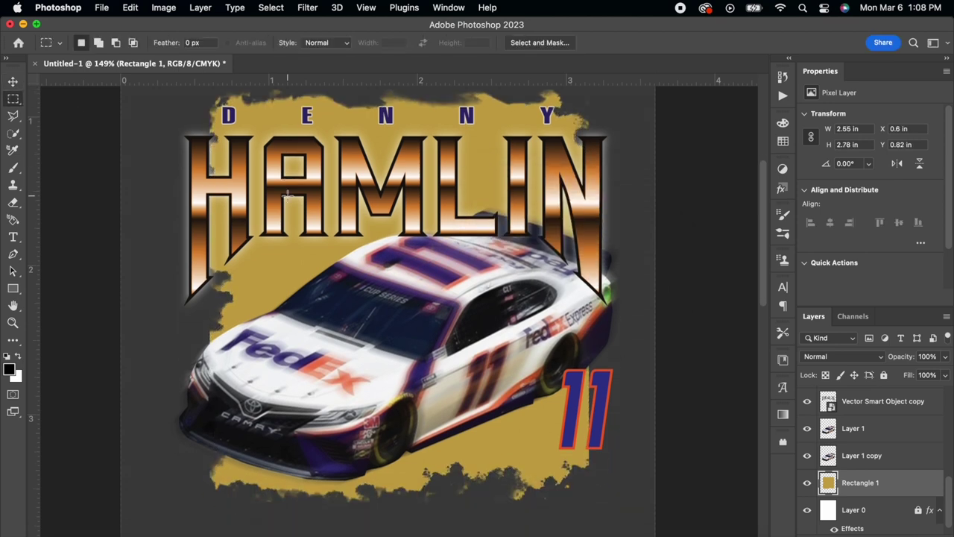
Step: Erase the leftover straight stretches along the gold backdrop's sides with the Cloud 12 brush at 150 px
click(13, 202)
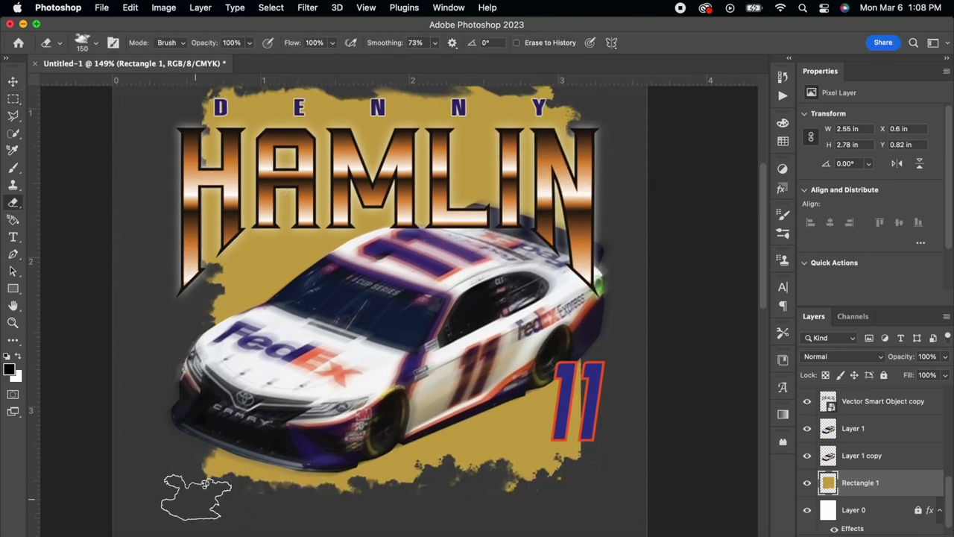
scroll(456, 480, right, 3)
scroll(455, 480, down, 1)
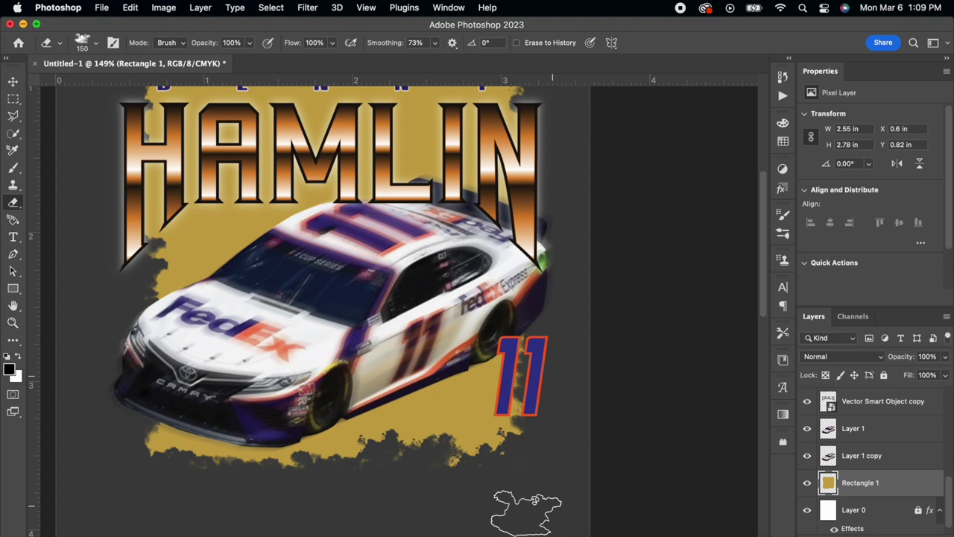
scroll(458, 480, down, 3)
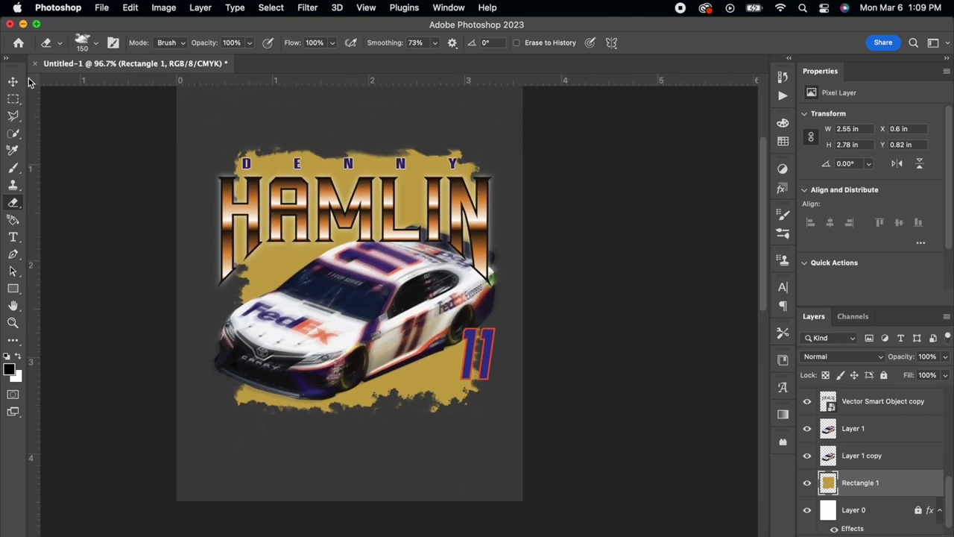
click(12, 80)
scroll(331, 343, up, 5)
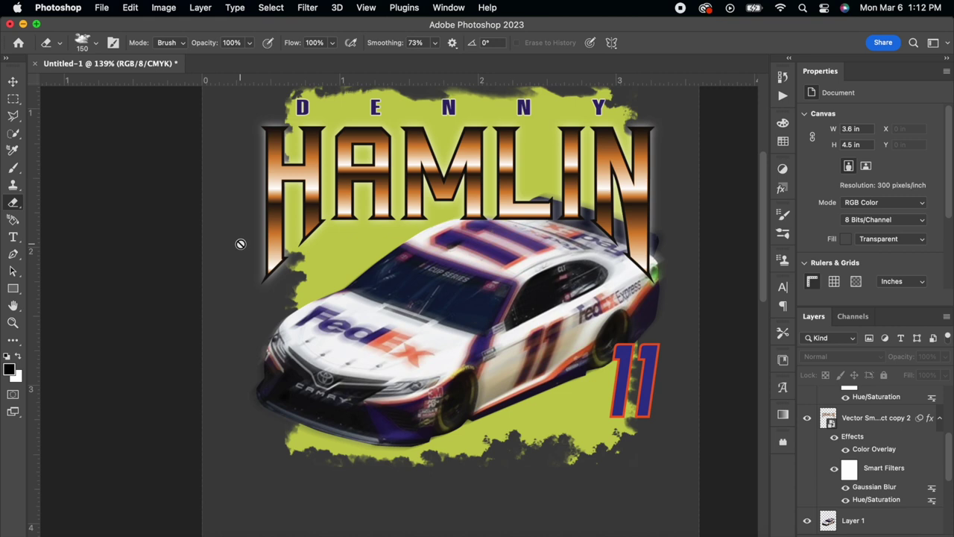
Step: Switch the Eraser to the Cloud 9 brush at 140 px and target the Rectangle 1 layer
click(96, 43)
scroll(114, 227, down, 3)
click(783, 232)
click(686, 385)
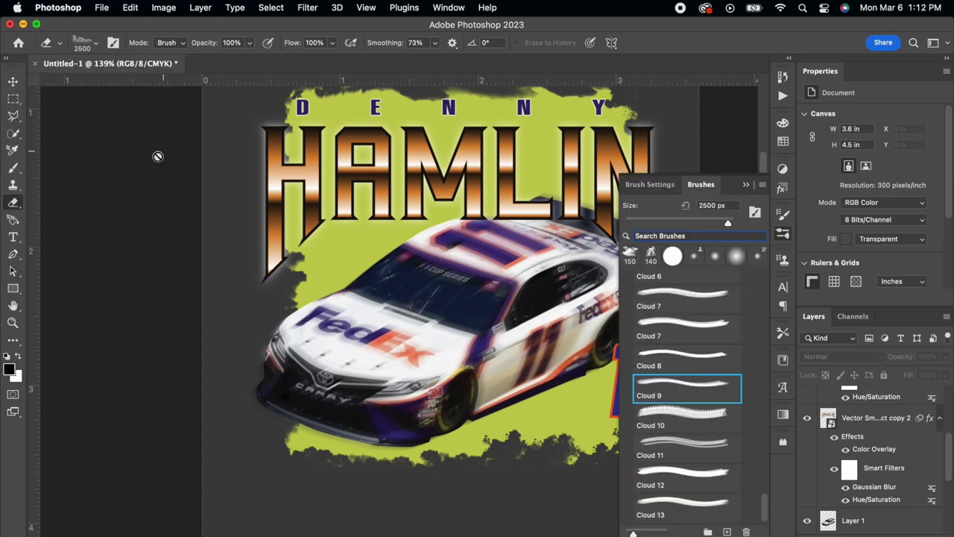
scroll(869, 443, down, 5)
click(870, 443)
click(690, 223)
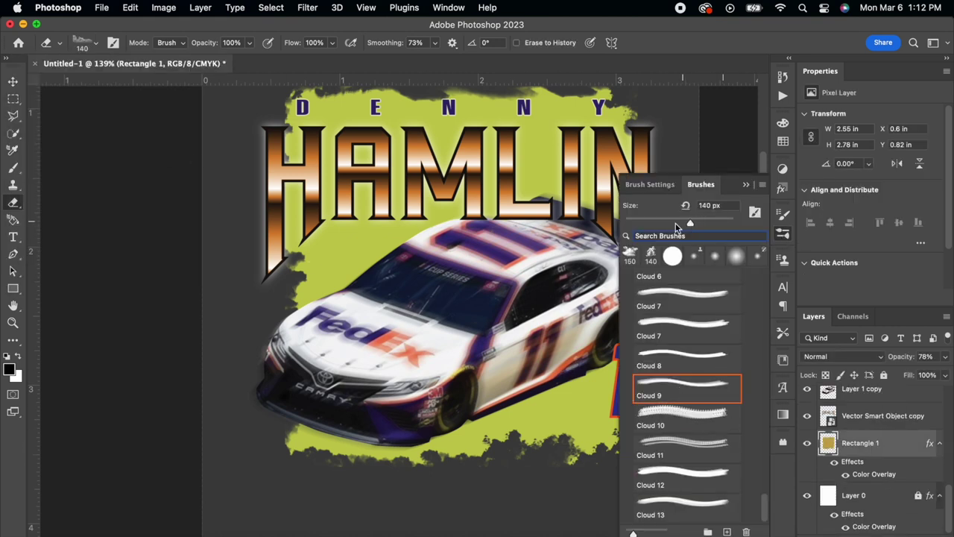
Step: Erase cloud texture into the green backdrop around the windshield and DENNY lettering with the Cloud 9 brush at 470 px and the Cloud 8 brush
click(311, 265)
key(super+z)
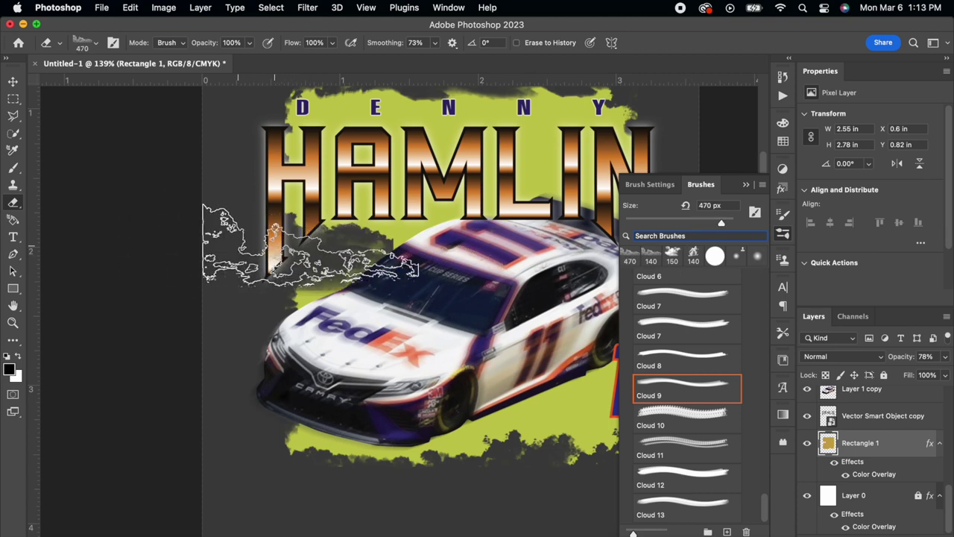
scroll(285, 124, up, 2)
scroll(285, 125, right, 2)
click(375, 121)
key(super+z)
click(360, 115)
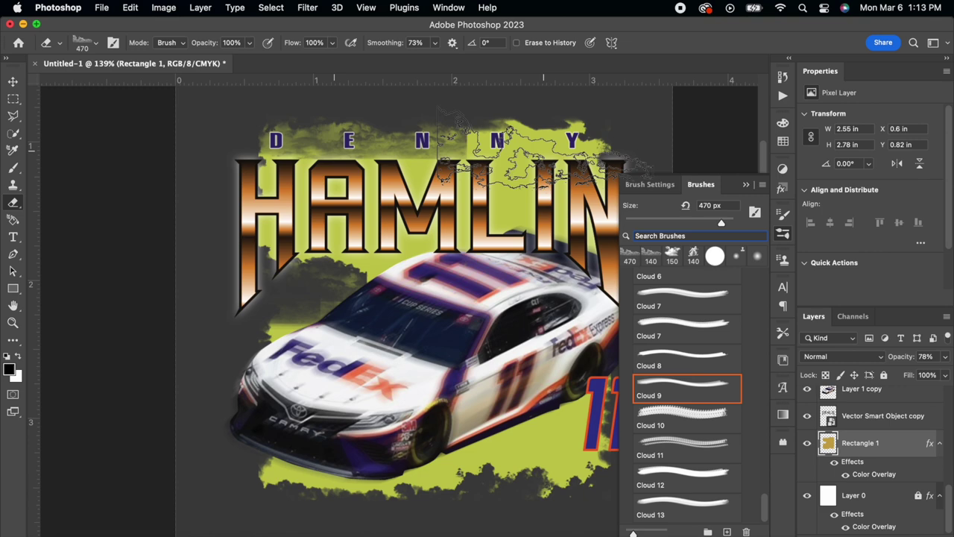
click(701, 356)
drag(434, 139, 463, 135)
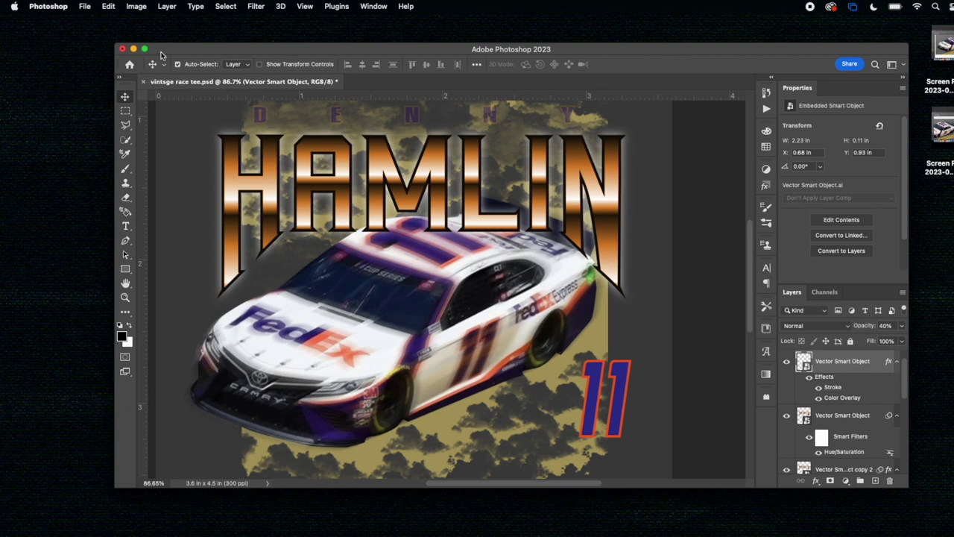
Step: Maximize the document window, and select and hide the gold Rectangle 1 backdrop layer
click(145, 48)
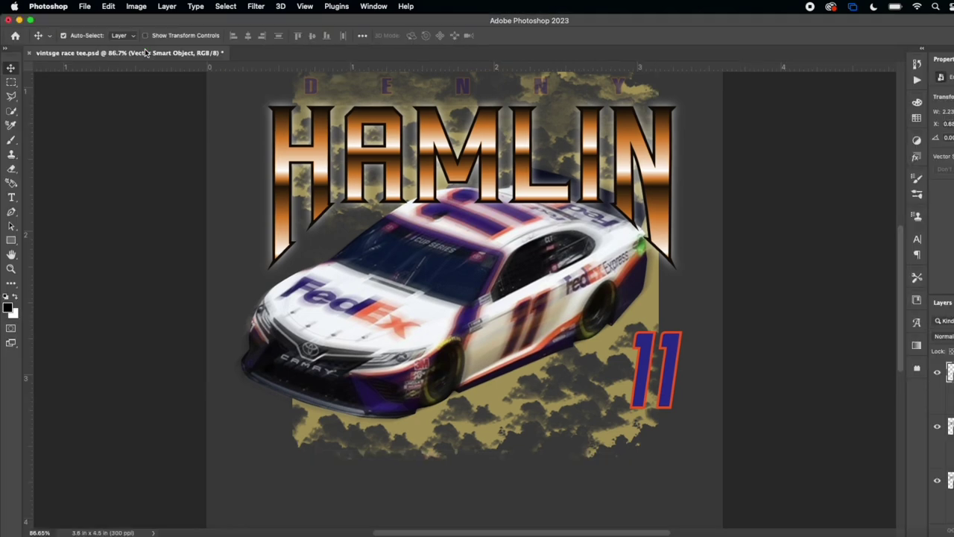
scroll(608, 285, up, 3)
scroll(608, 287, up, 4)
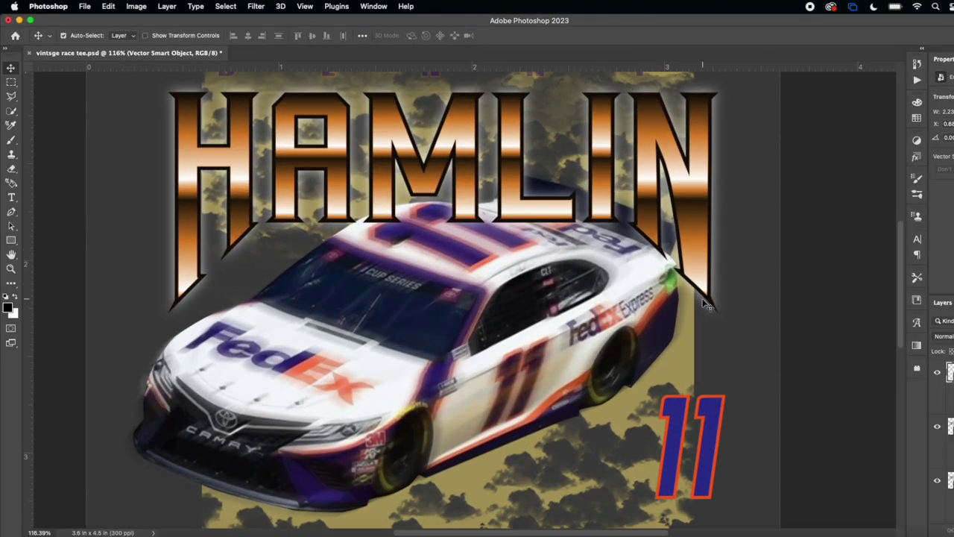
click(689, 362)
click(938, 490)
scroll(695, 394, down, 4)
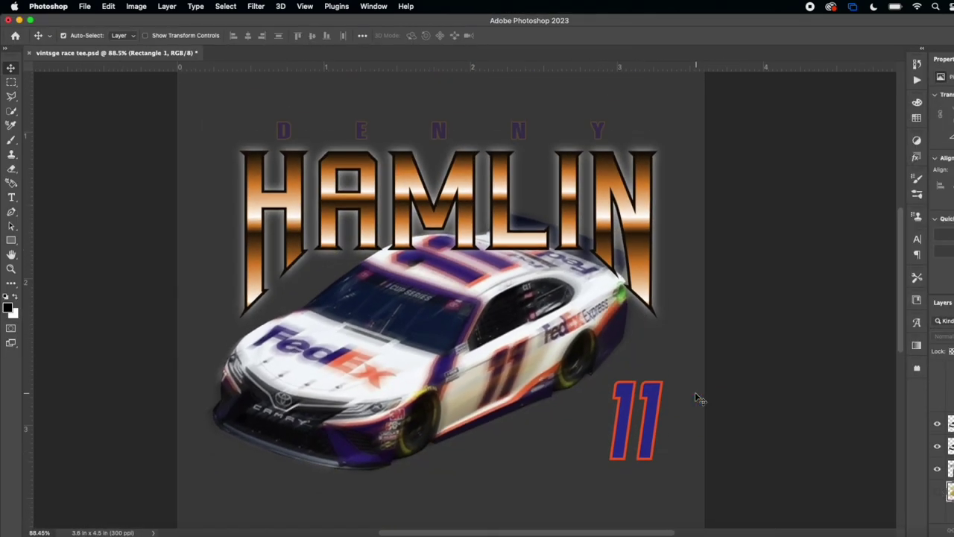
Step: Move the slanted number 11 straight up beside the car's rear end, and deselect it
drag(660, 439, 660, 395)
scroll(477, 501, left, 3)
click(421, 514)
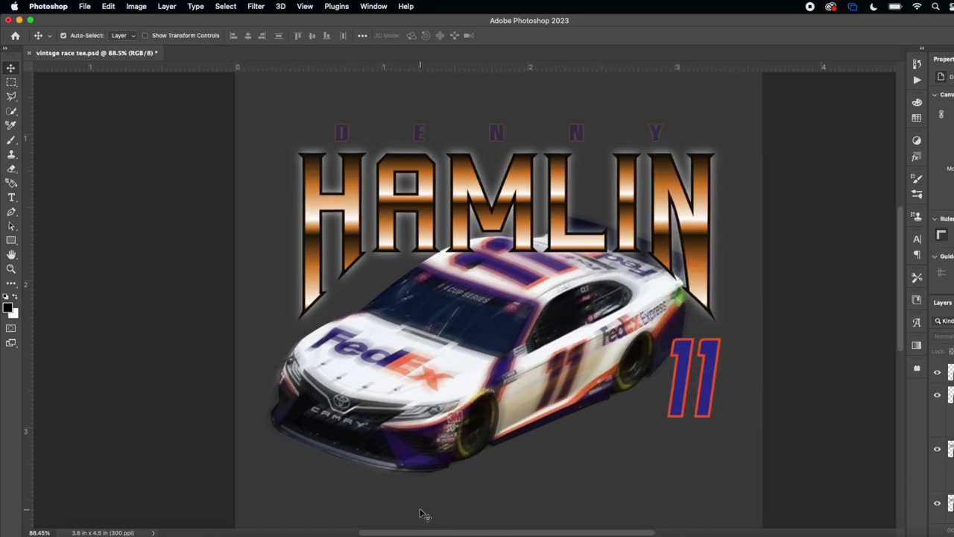
Step: Group the race car's layers and merge them into a single layer, keeping a duplicate of the group
click(475, 379)
drag(539, 412, 475, 329)
key(super+g)
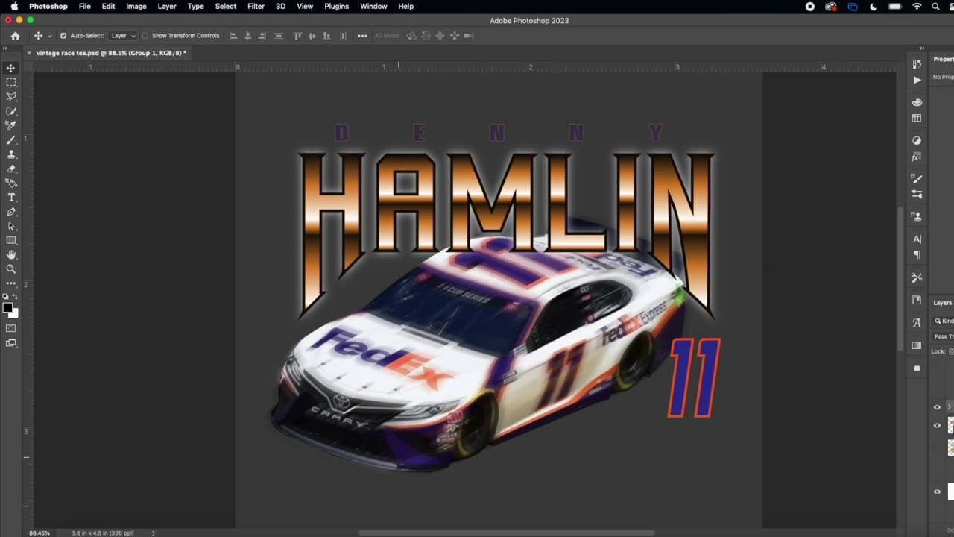
key(super+j)
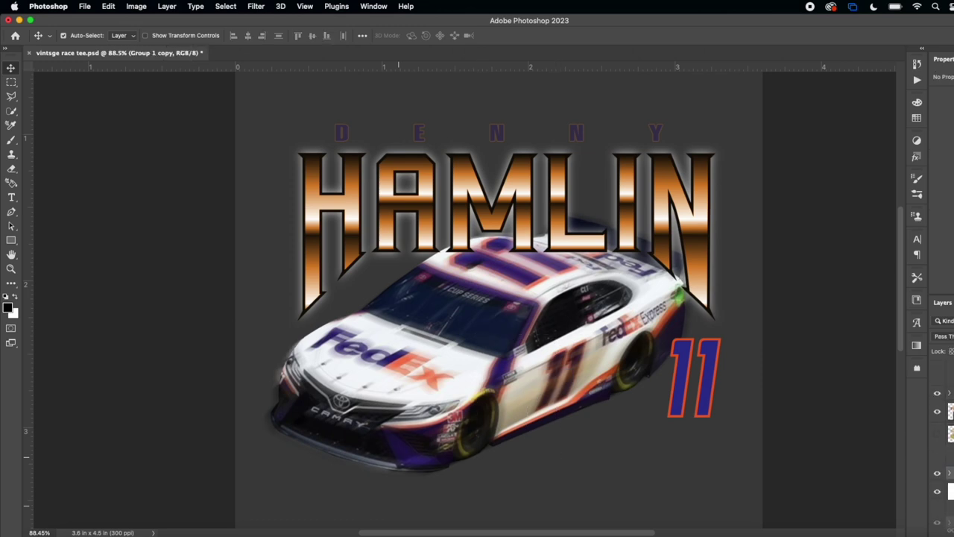
right_click(947, 452)
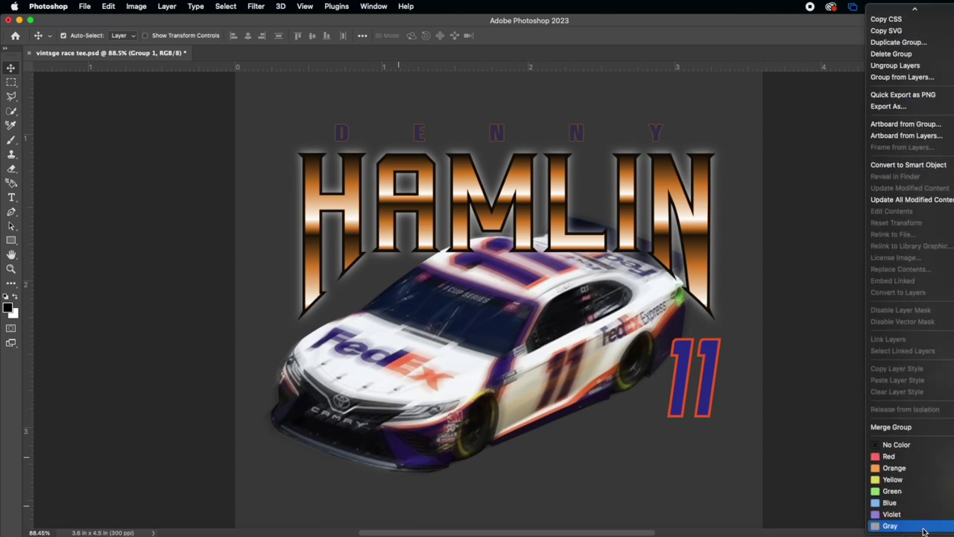
click(898, 425)
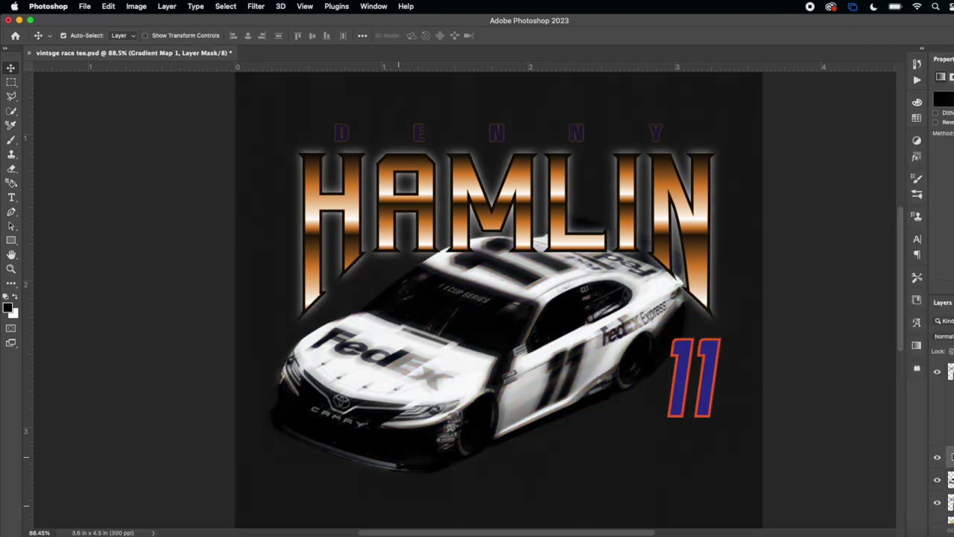
Step: Clip the black-to-white gradient map to the merged car layer, and try reversing its gradient
key(alt+super+g)
click(937, 123)
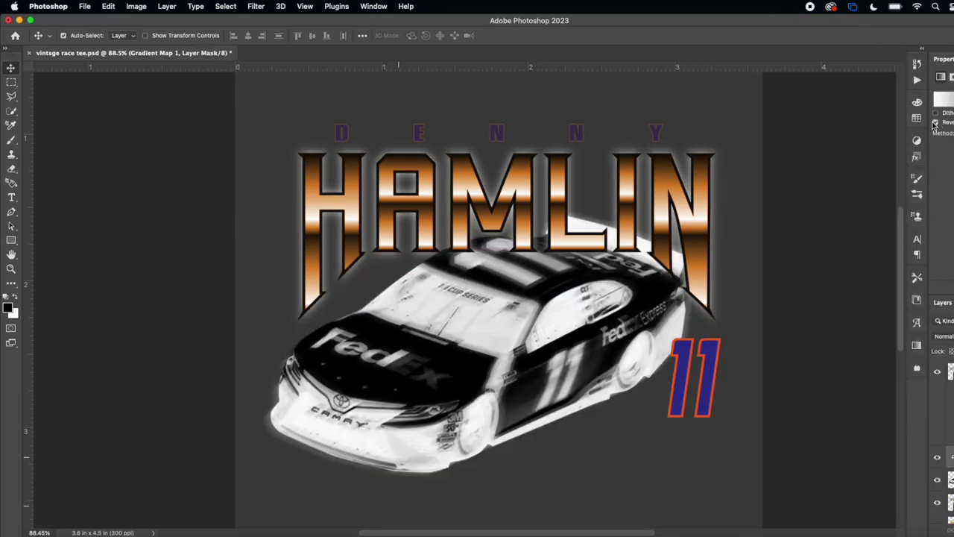
click(938, 123)
Step: Try several gradient presets from the Make Your Own Maps - AAA set on the car's gradient map
click(945, 100)
scroll(938, 215, down, 5)
click(907, 221)
click(953, 219)
click(852, 236)
click(835, 237)
click(829, 203)
click(845, 234)
scroll(829, 255, down, 1)
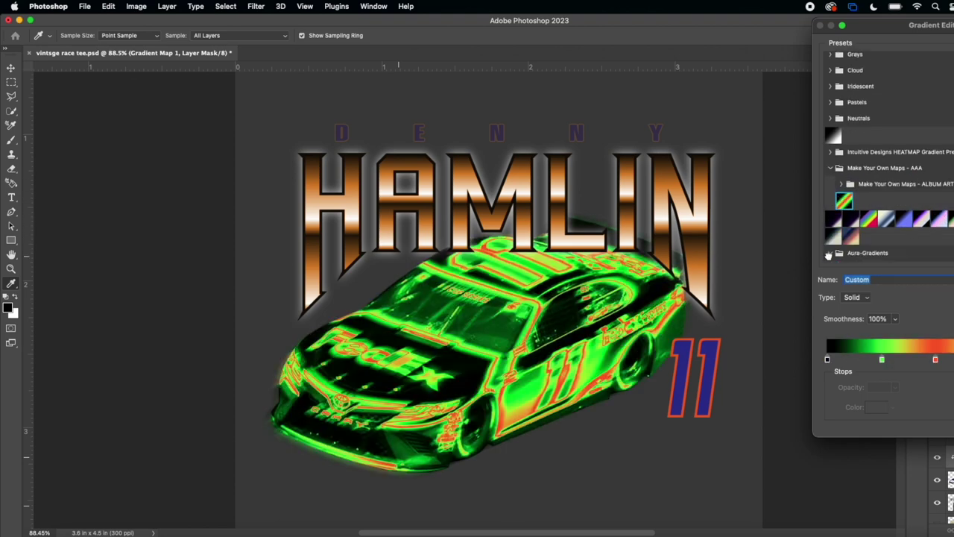
Step: Try presets from the Aura-Gradients set, including Aura-Gradient-40, on the car, and cancel the gradient edit
click(831, 253)
scroll(834, 255, down, 3)
click(862, 234)
click(915, 219)
click(915, 233)
click(932, 217)
click(915, 199)
click(911, 183)
click(952, 253)
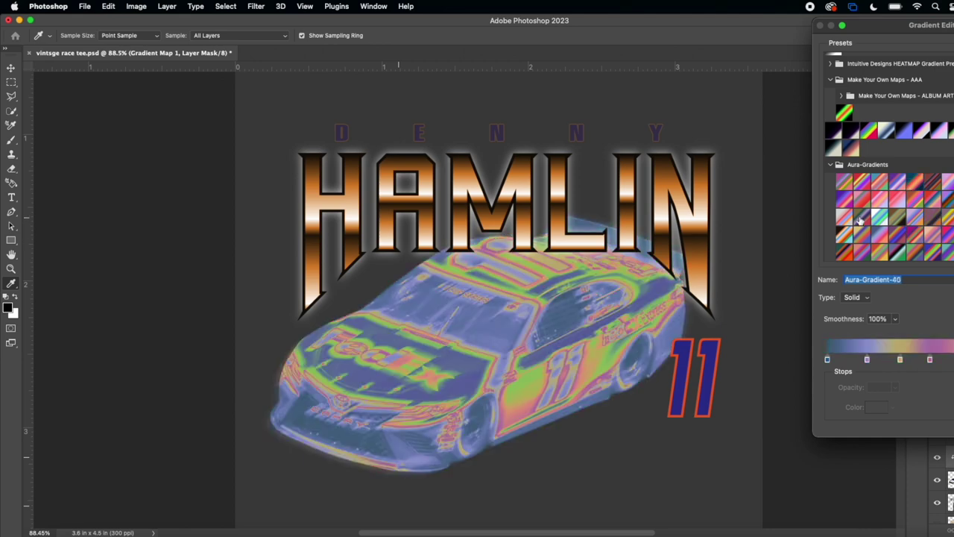
click(857, 222)
click(919, 181)
key(Escape)
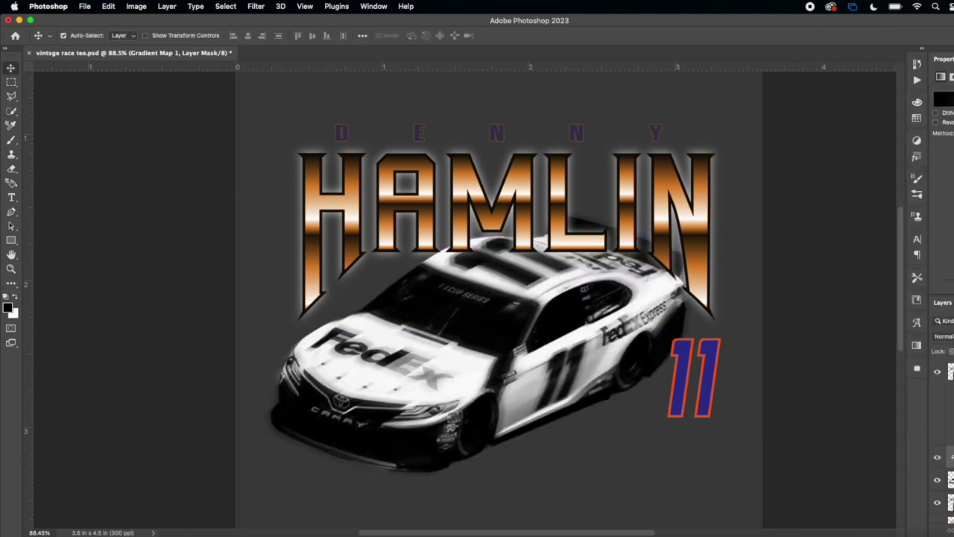
Step: Try a custom gradient on the car with purple for the dark end and orange for the light end
click(943, 100)
double_click(827, 360)
click(661, 329)
mouse_move(613, 314)
mouse_down()
mouse_move(622, 307)
mouse_move(635, 325)
mouse_up()
click(754, 282)
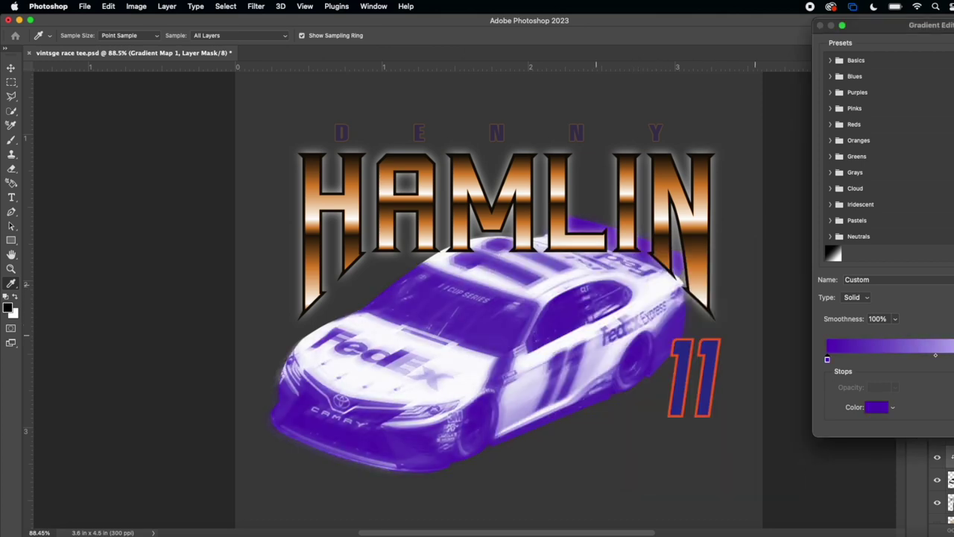
double_click(953, 361)
click(661, 413)
drag(625, 306, 628, 302)
click(748, 276)
Step: Try a white stop at the dark end with purple and orange stops shifted along the gradient, and cancel the edit
click(828, 359)
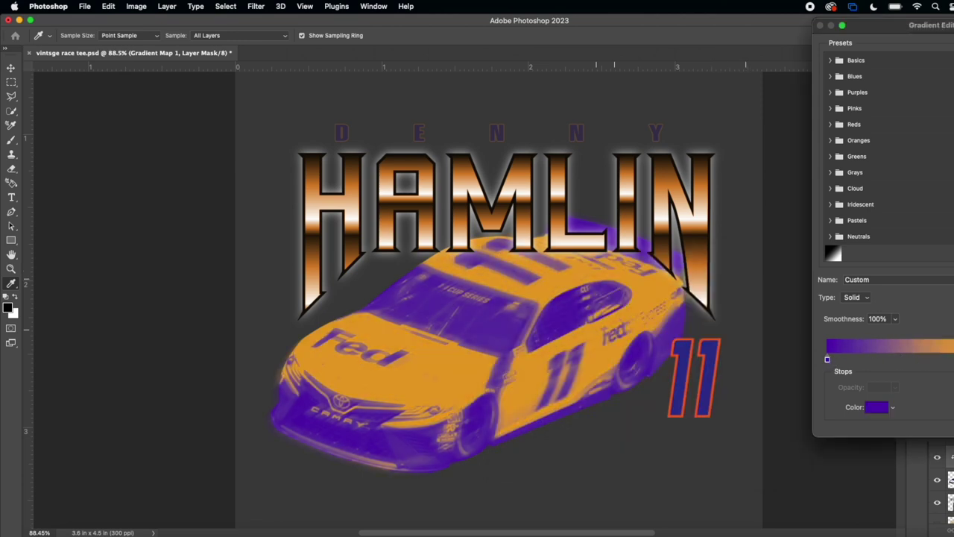
click(953, 360)
click(906, 360)
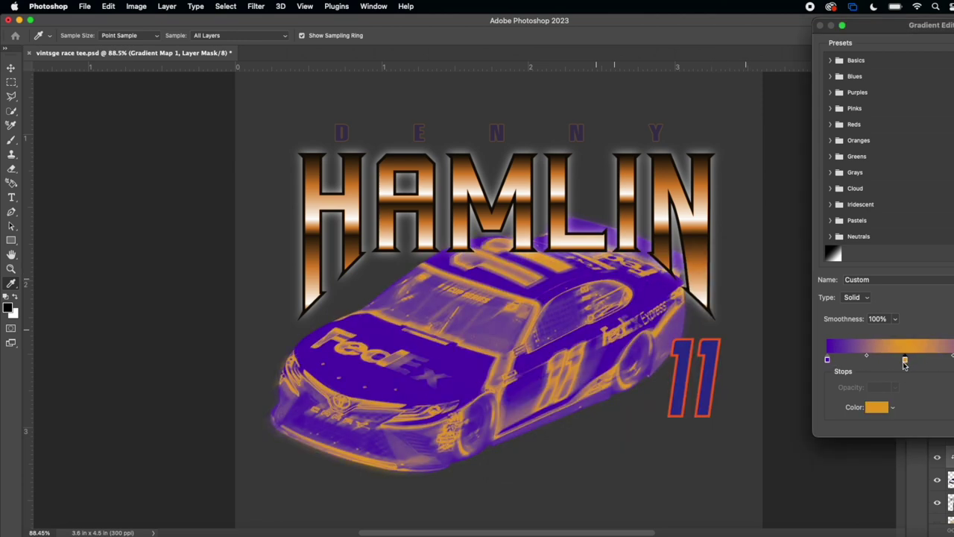
drag(828, 361, 859, 361)
click(832, 360)
double_click(832, 361)
drag(513, 304, 505, 285)
click(754, 280)
drag(858, 360, 948, 361)
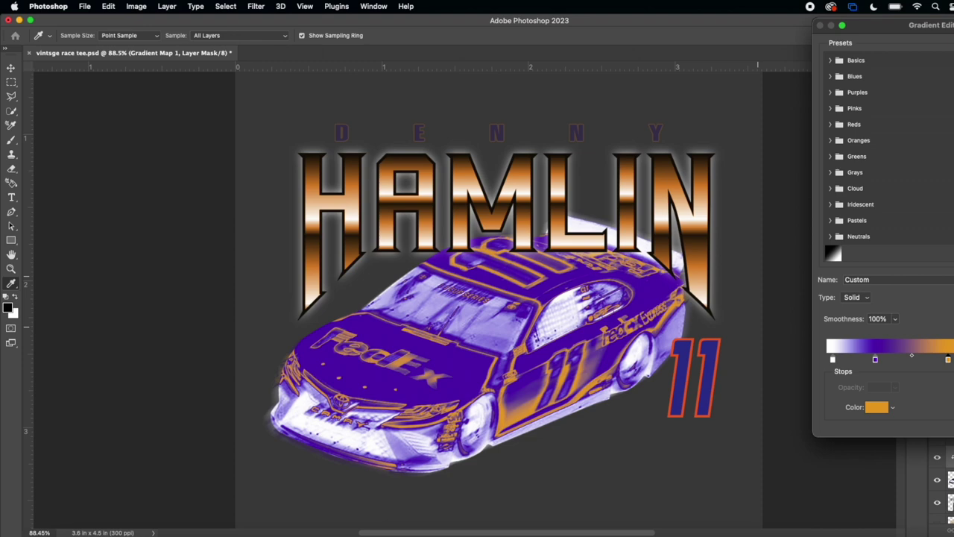
drag(948, 360, 953, 361)
key(Escape)
Step: Hide the gradient map and move the car slightly right and down beneath the HAMLIN title
click(938, 456)
scroll(520, 339, right, 1)
scroll(520, 339, down, 2)
mouse_move(456, 318)
mouse_down()
mouse_move(490, 341)
mouse_move(460, 331)
mouse_up()
Step: Switch to Safari and bring the Pinterest photo of the driver in the FedEx Freight cap into the Photoshop document
click(167, 534)
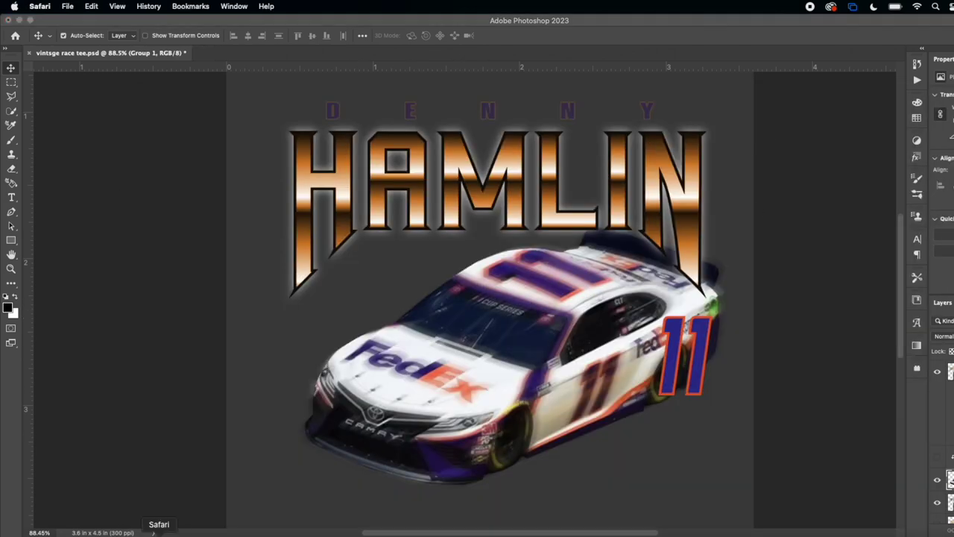
right_click(187, 531)
click(187, 521)
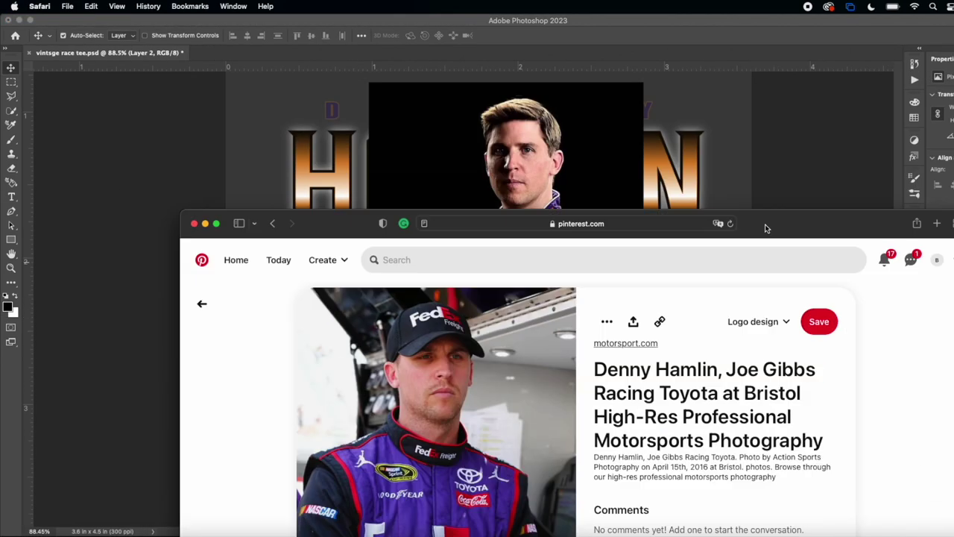
drag(403, 351, 417, 134)
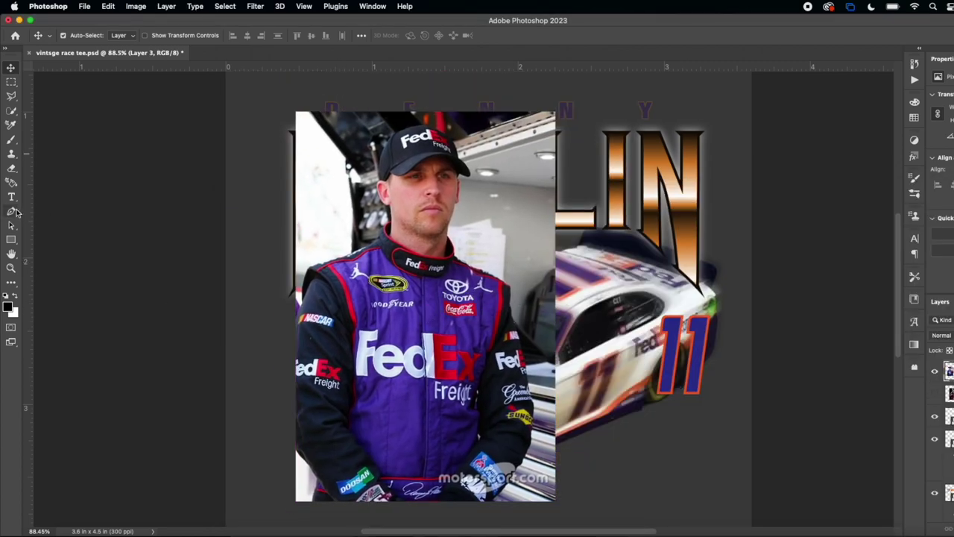
Step: Start a Pen tool path at the driver's waist and trace up the outer edge of the DOOSAN-side sleeve towards the shoulder
click(11, 212)
scroll(298, 459, up, 10)
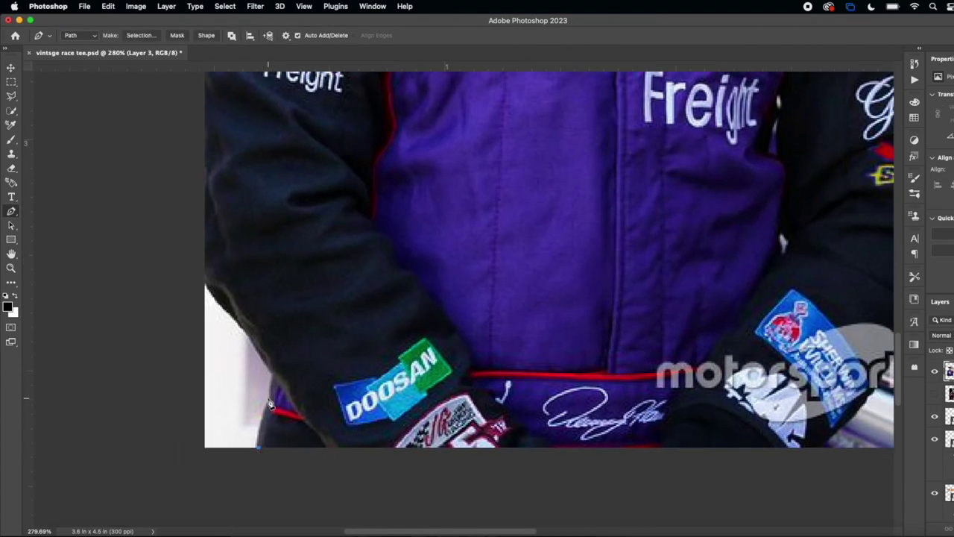
scroll(271, 405, up, 6)
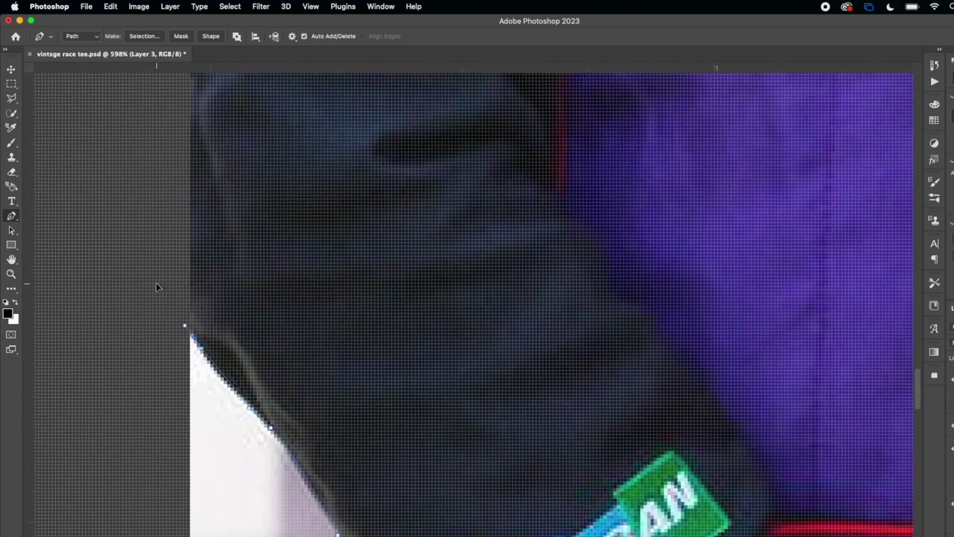
scroll(156, 283, up, 10)
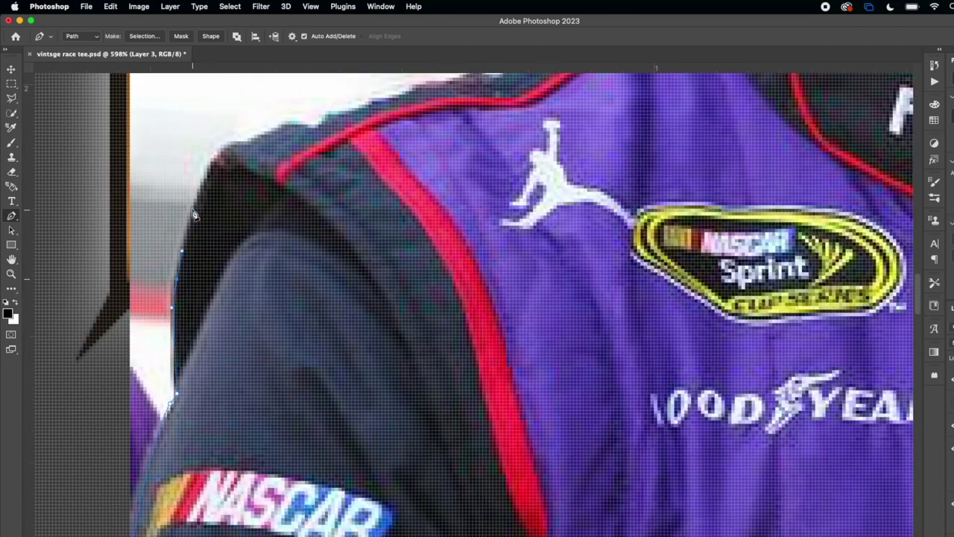
Step: Continue the pen path over the top of the shoulder and up the back edge of the racing suit's collar
scroll(231, 145, up, 3)
scroll(288, 172, right, 3)
drag(298, 162, 318, 153)
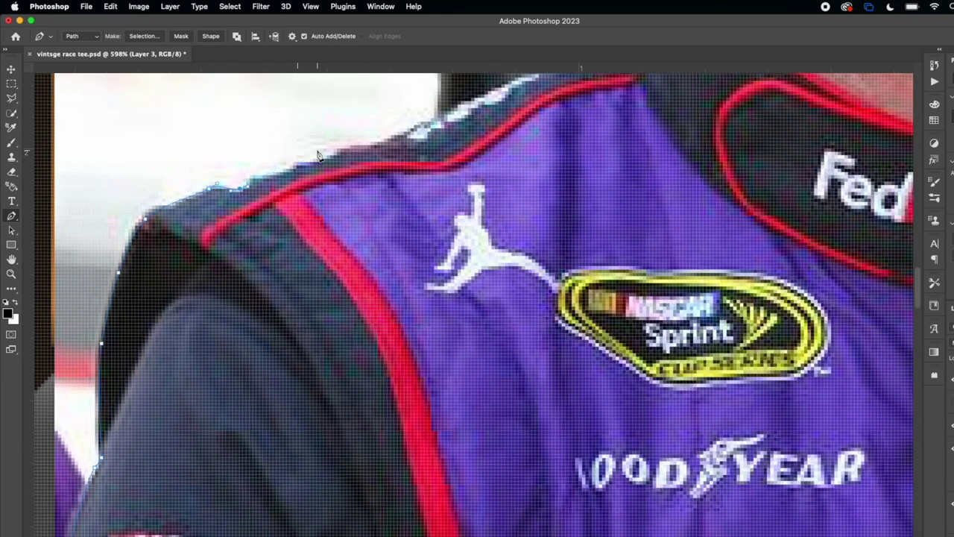
scroll(326, 188, up, 5)
scroll(326, 188, down, 1)
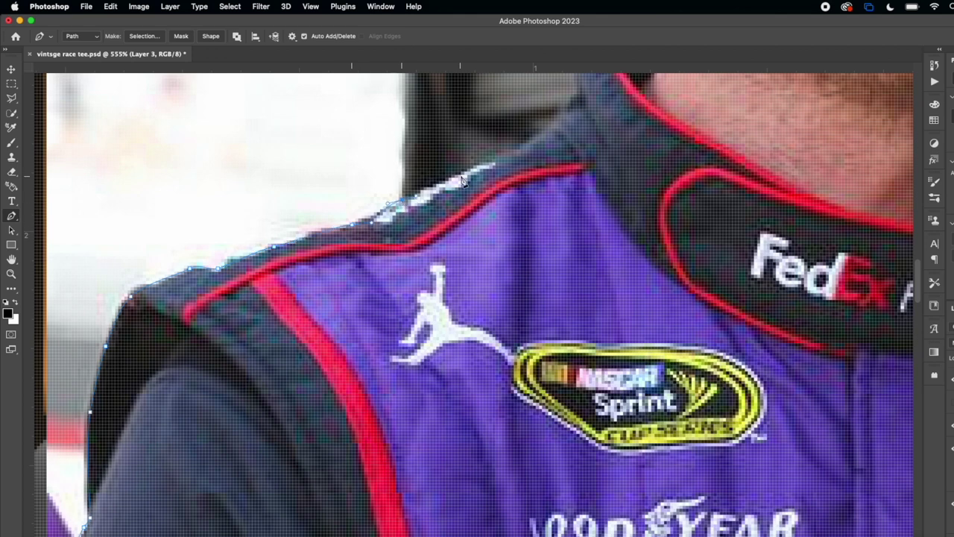
scroll(463, 181, up, 3)
scroll(536, 154, up, 2)
drag(542, 164, 559, 148)
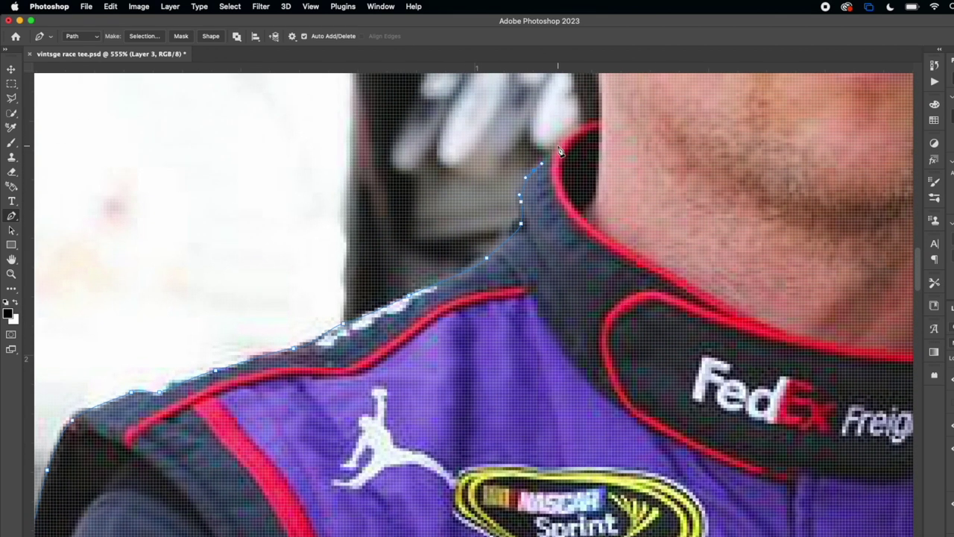
Step: Continue the pen path up the driver's neck and around the outer edge of the ear
scroll(595, 187, up, 6)
click(587, 198)
scroll(592, 223, up, 3)
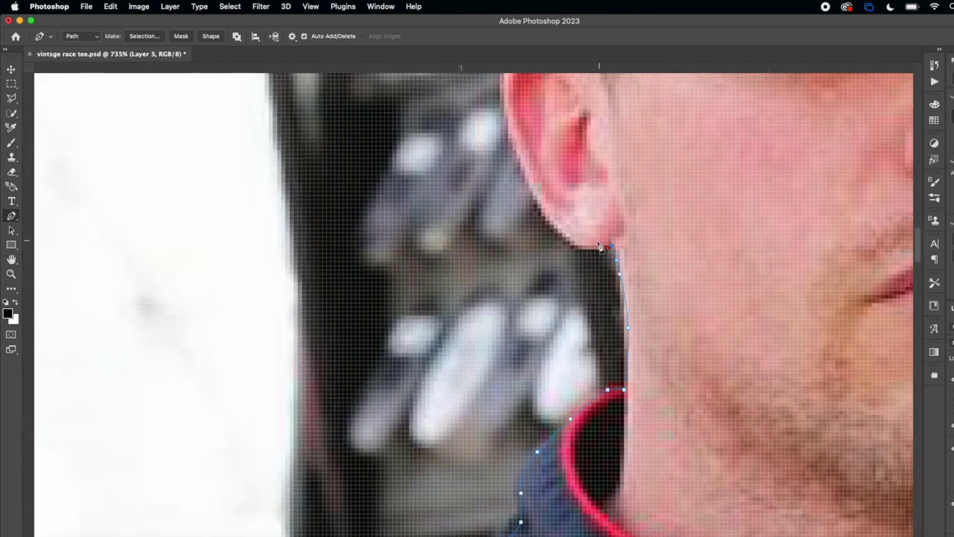
click(542, 211)
scroll(540, 232, up, 4)
scroll(552, 231, up, 3)
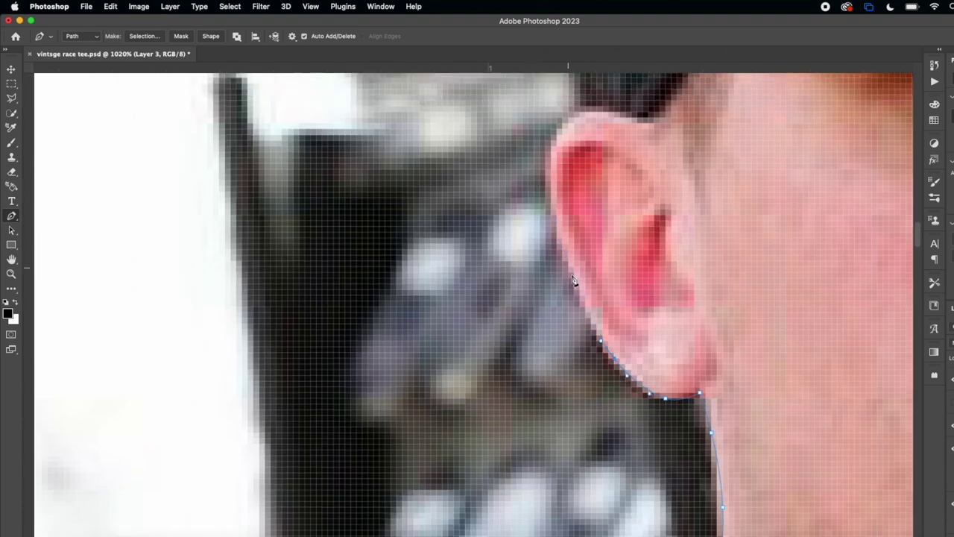
scroll(549, 179, up, 3)
mouse_move(550, 178)
mouse_down()
mouse_move(551, 167)
mouse_move(561, 171)
mouse_up()
Step: Trace the back edge of the cap from the top of the ear up towards the crown
scroll(552, 224, up, 3)
scroll(556, 240, up, 5)
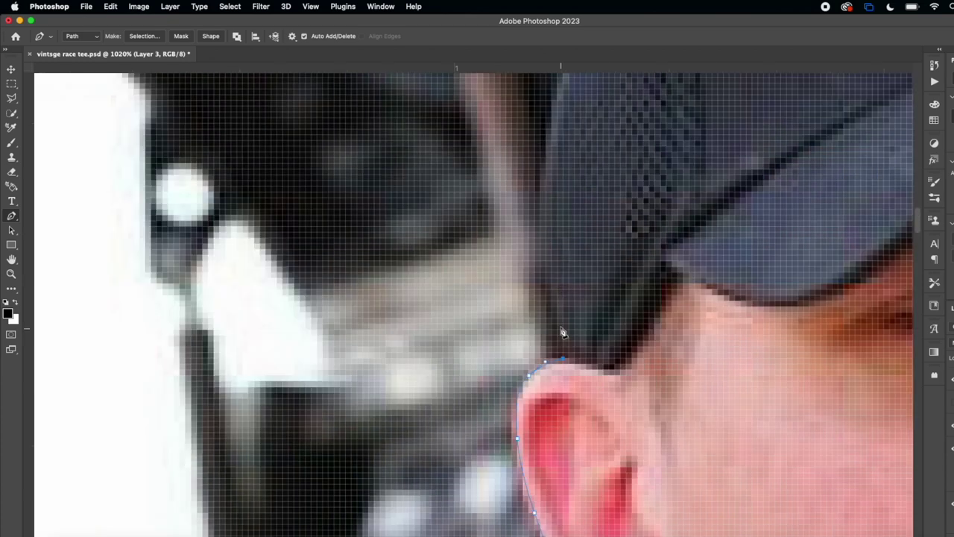
scroll(546, 208, up, 5)
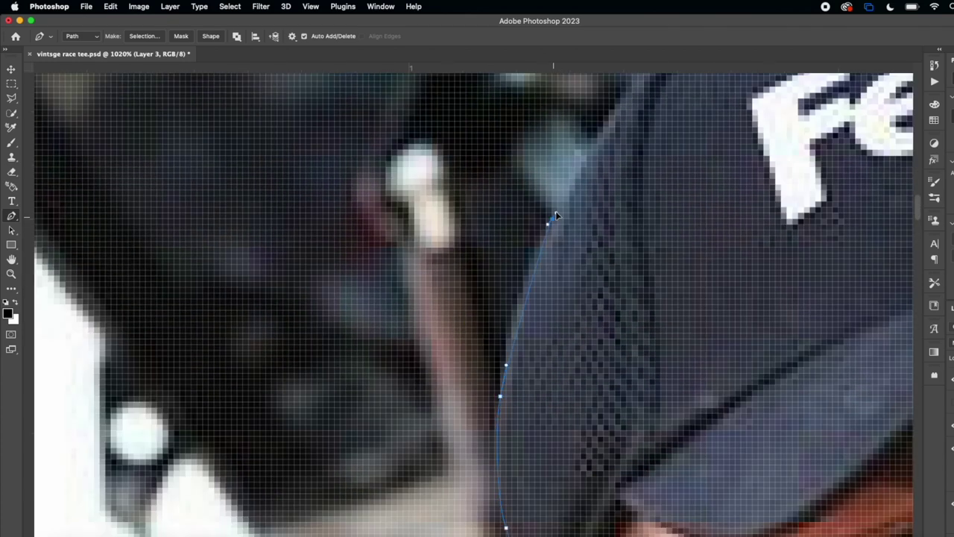
scroll(671, 188, right, 8)
scroll(559, 209, up, 2)
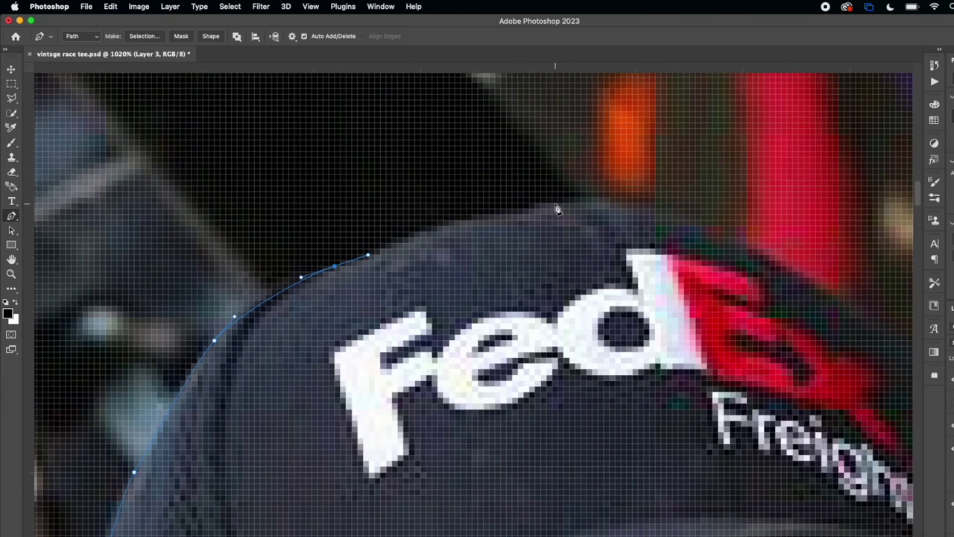
Step: Continue the pen path over the cap's crown and down past the FedEx lettering
scroll(634, 194, right, 5)
scroll(634, 194, down, 1)
drag(575, 224, 600, 224)
click(455, 162)
scroll(457, 165, right, 2)
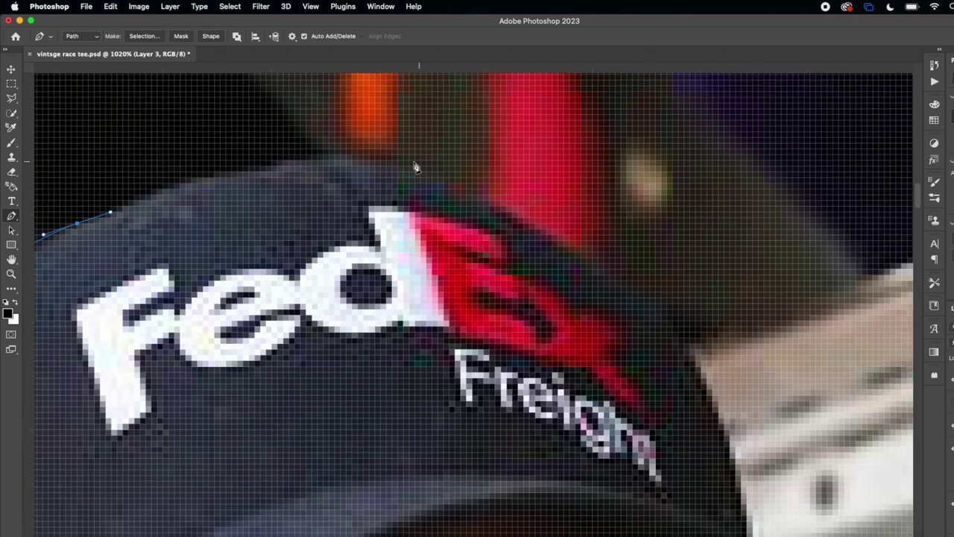
scroll(411, 162, right, 1)
scroll(485, 209, down, 1)
scroll(563, 259, right, 2)
scroll(563, 259, down, 1)
drag(551, 276, 571, 296)
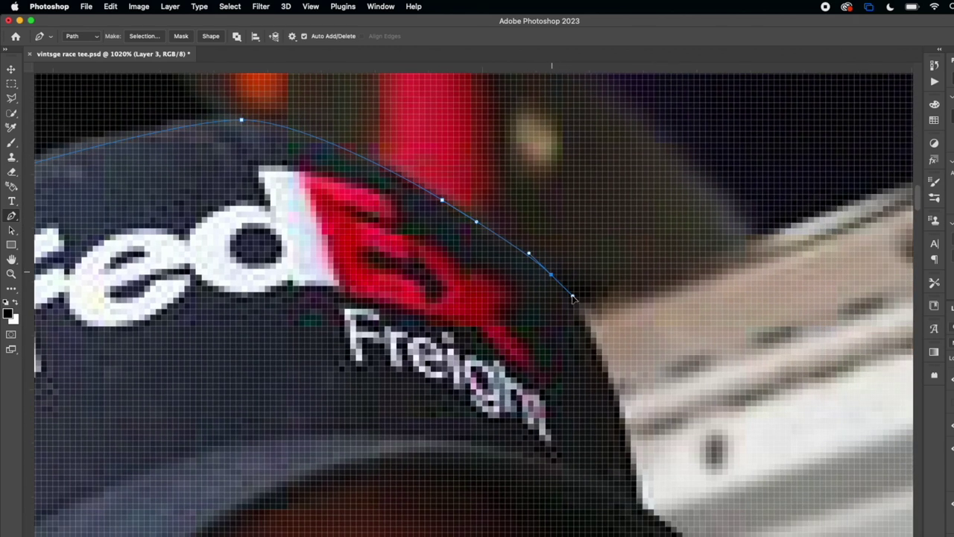
Step: Continue the pen path down the front edge of the cap and along the upper edge of its brim
click(575, 298)
scroll(521, 234, down, 3)
scroll(520, 235, right, 2)
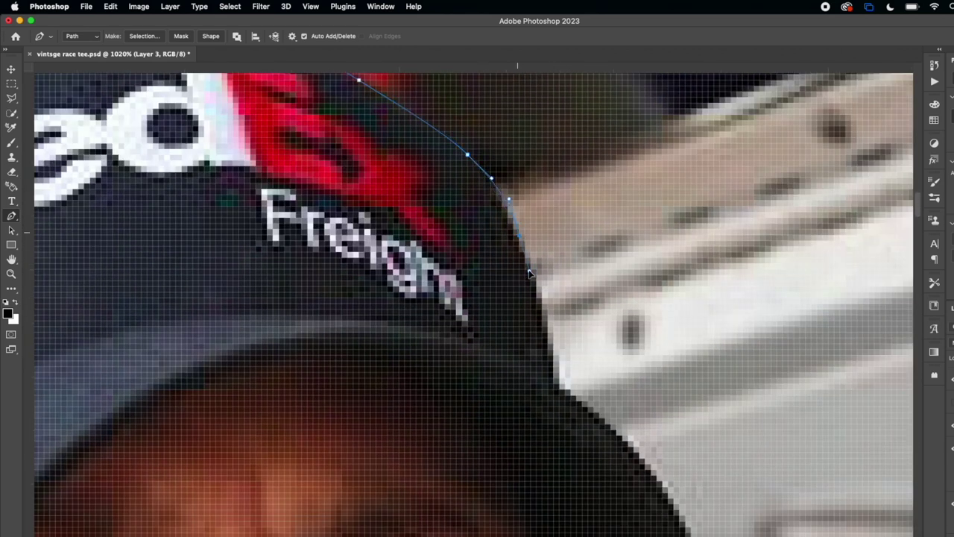
click(556, 388)
scroll(522, 328, down, 3)
scroll(522, 328, right, 2)
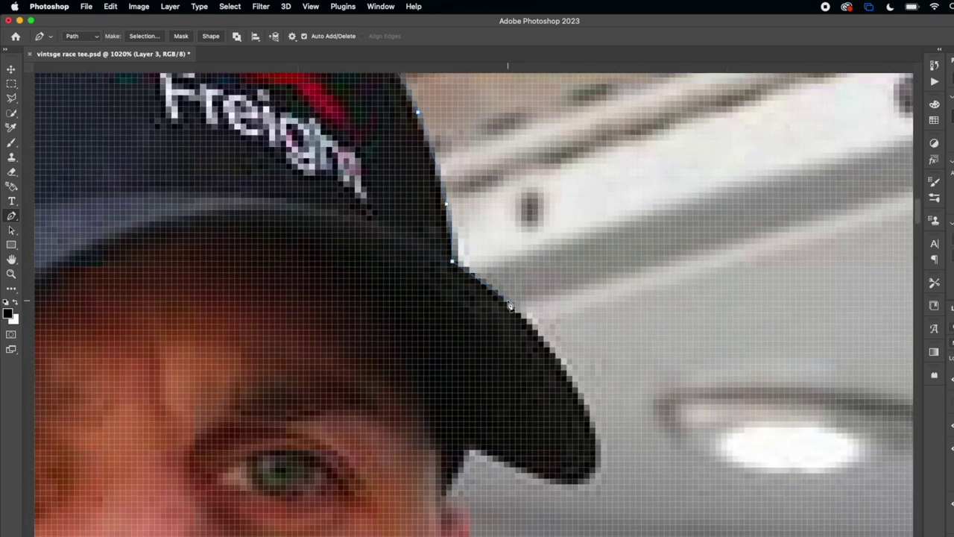
scroll(562, 354, up, 1)
scroll(519, 301, down, 2)
scroll(520, 301, right, 1)
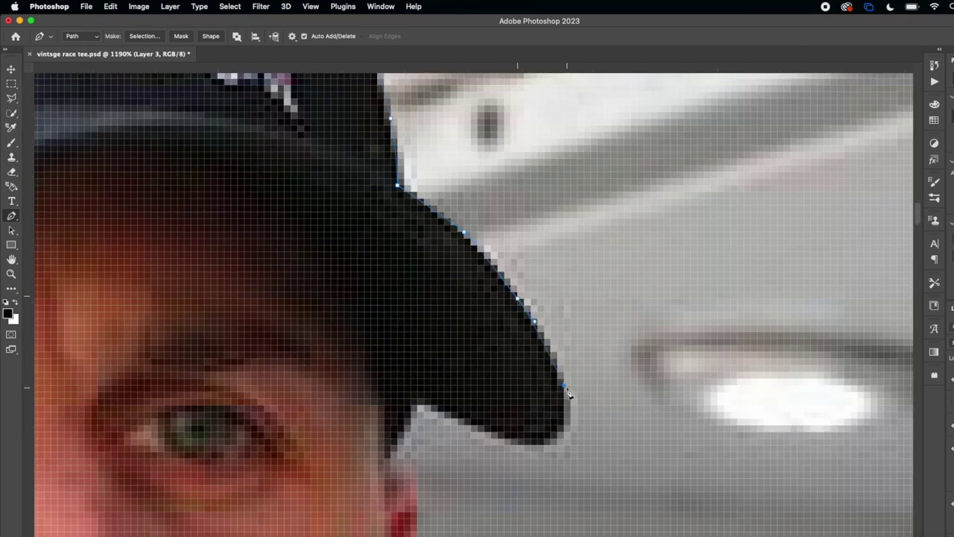
Step: Trace the underside of the brim and the outer edge of the far ear down to the earlobe
click(385, 458)
scroll(384, 402, down, 3)
drag(418, 392, 416, 403)
scroll(416, 403, down, 3)
drag(417, 322, 419, 339)
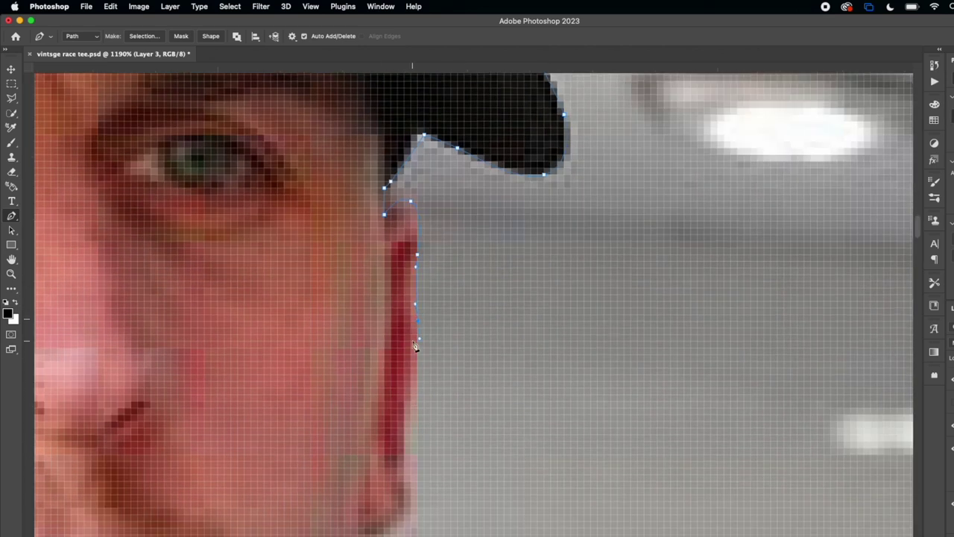
scroll(412, 373, down, 1)
scroll(399, 470, down, 2)
click(392, 444)
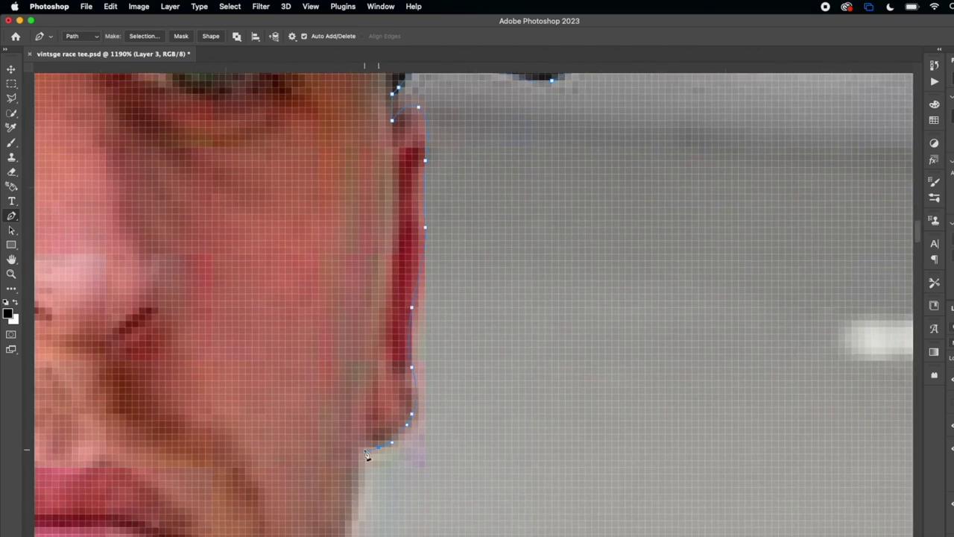
Step: Continue the pen path from beneath the earlobe down along the jawline
key(h)
drag(361, 450, 409, 252)
scroll(394, 281, down, 2)
key(super+z)
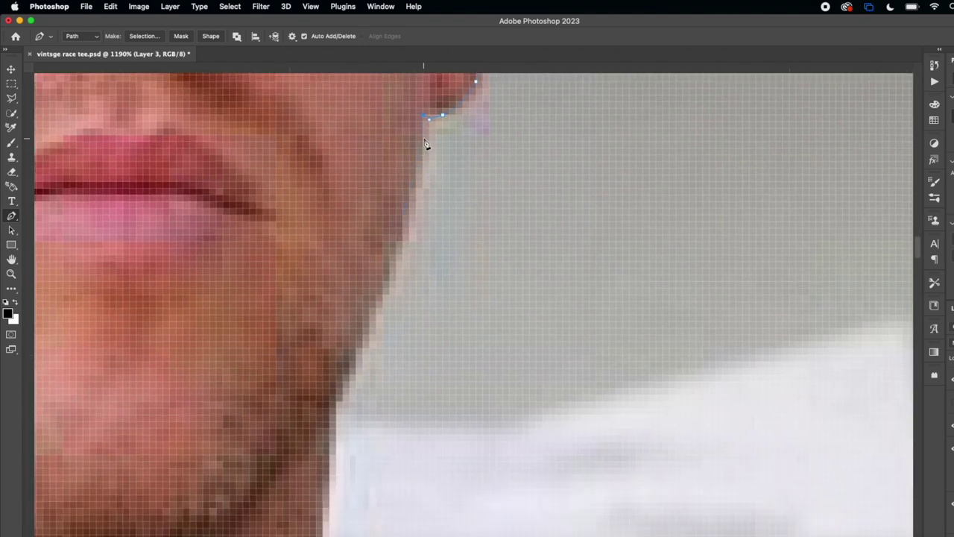
click(330, 401)
scroll(351, 313, down, 5)
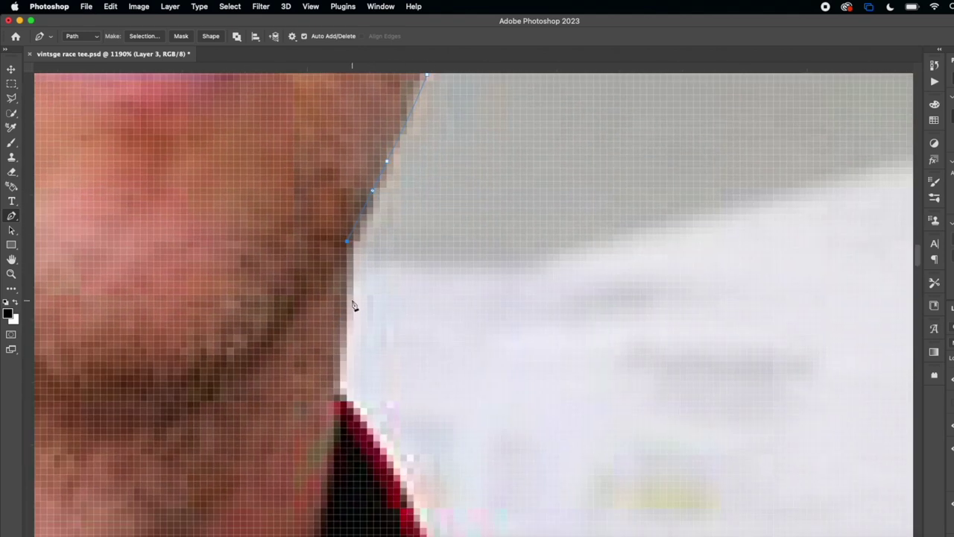
Step: Trace down the neck and around the outer edge of the racing suit's red-trimmed collar
click(341, 395)
scroll(341, 395, down, 3)
drag(361, 348, 371, 371)
scroll(372, 373, down, 5)
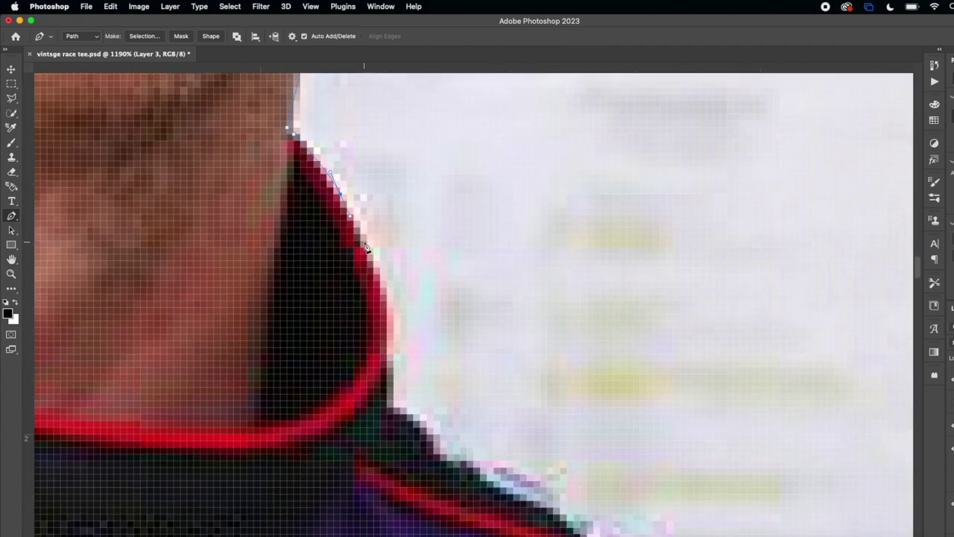
click(385, 325)
scroll(373, 343, down, 2)
click(355, 387)
scroll(328, 350, down, 4)
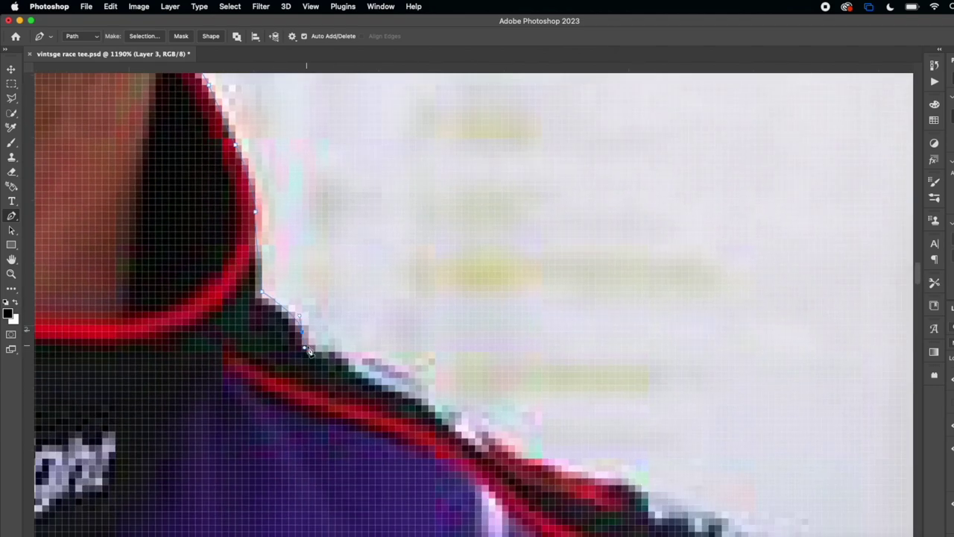
Step: Continue the pen path from the base of the collar over the shoulder to the upper sleeve
click(304, 343)
scroll(327, 347, down, 4)
scroll(412, 337, down, 5)
drag(375, 323, 439, 396)
click(482, 319)
scroll(359, 244, down, 4)
scroll(360, 244, right, 3)
click(436, 284)
scroll(436, 286, down, 3)
scroll(439, 395, down, 3)
scroll(438, 395, right, 2)
scroll(426, 444, down, 4)
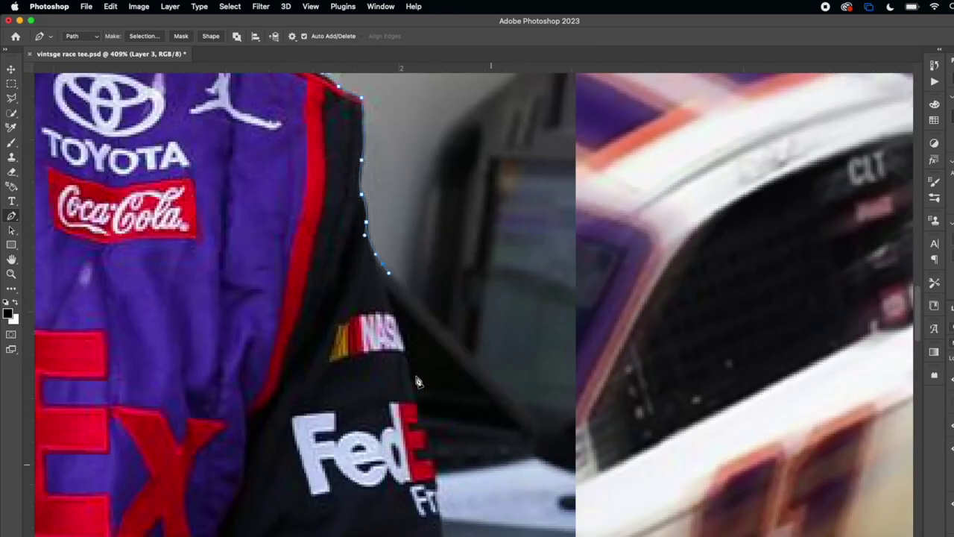
Step: Trace the sleeve past the sponsor patches to the cuff and close the path along the photo's bottom edge
scroll(418, 270, up, 2)
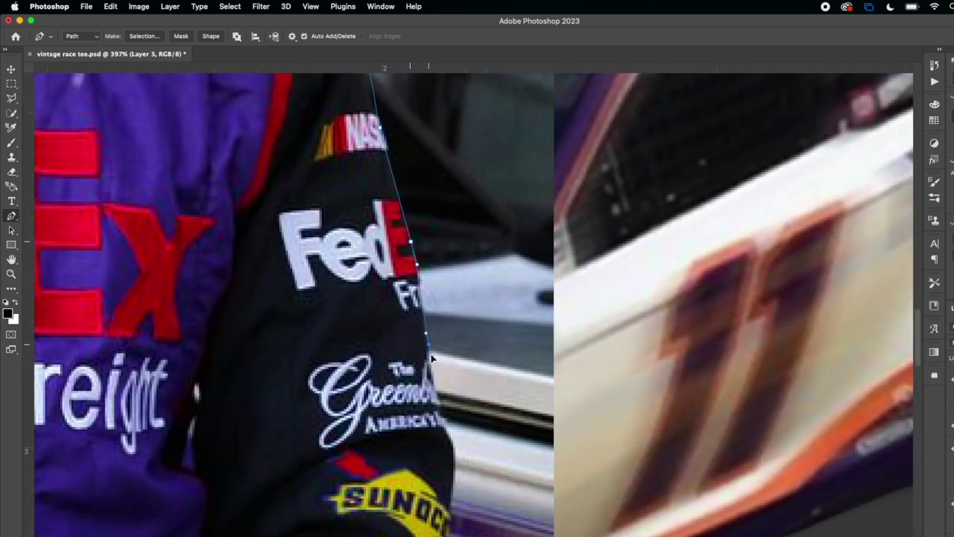
scroll(457, 453, down, 3)
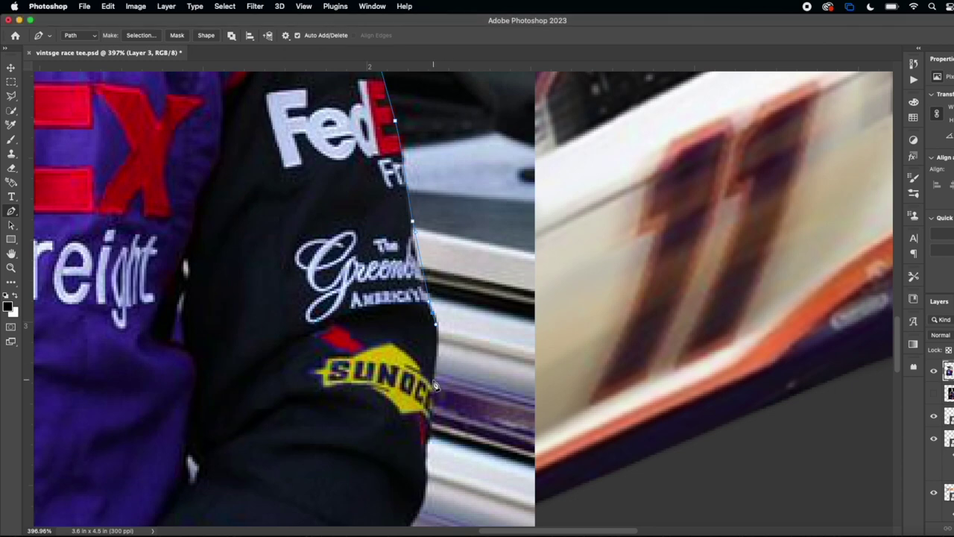
scroll(426, 412, down, 3)
scroll(427, 405, down, 4)
scroll(413, 394, down, 2)
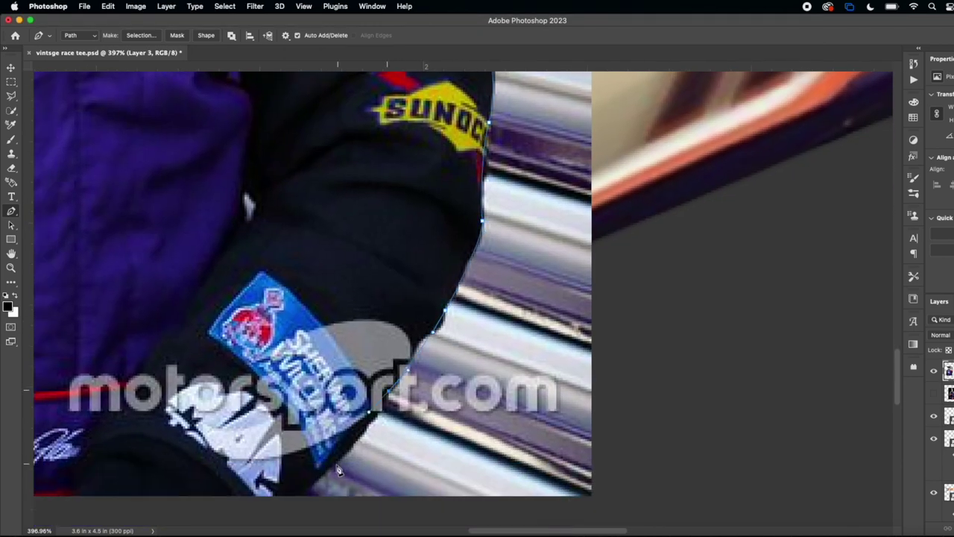
scroll(302, 496, left, 5)
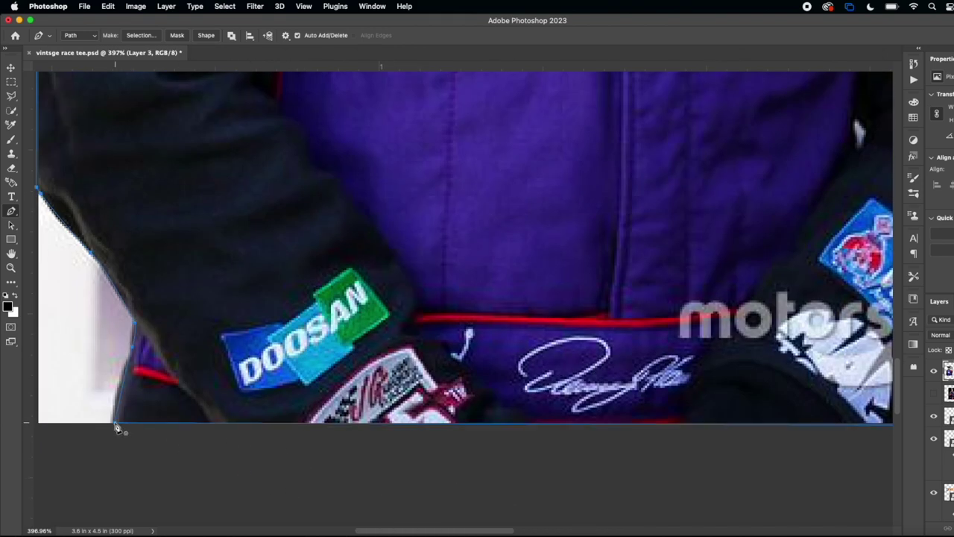
scroll(115, 426, down, 3)
scroll(271, 444, down, 3)
Step: Convert the closed path into a new anti-aliased selection with a feather radius of 0.1 pixels
key(v)
scroll(237, 143, right, 2)
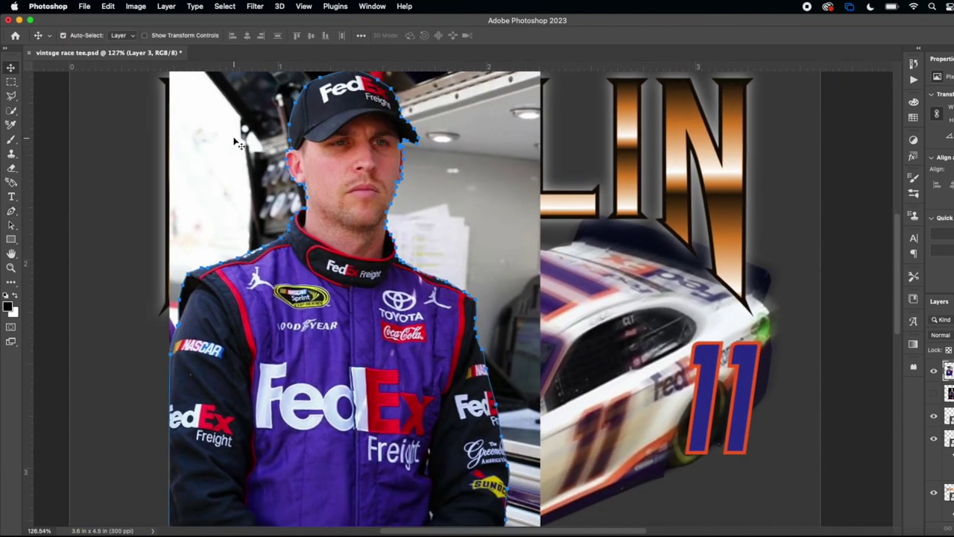
click(11, 212)
click(141, 36)
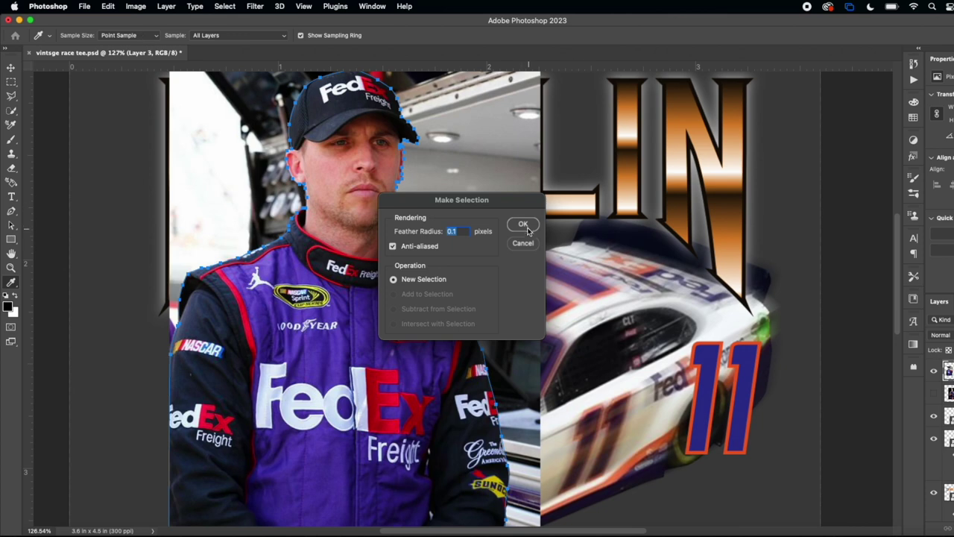
click(523, 225)
key(p)
scroll(526, 232, down, 1)
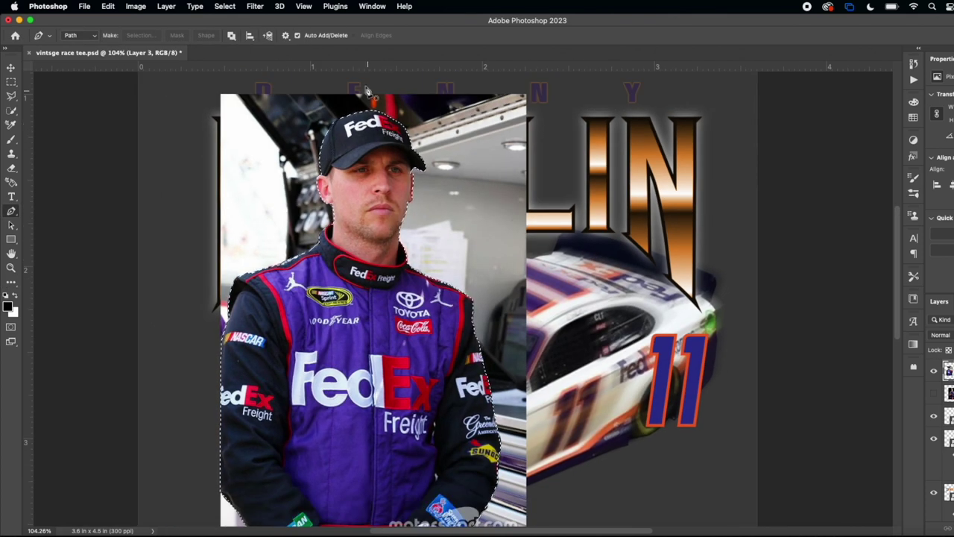
Step: Contract the selection around the driver by 1 pixel
click(227, 7)
mouse_move(298, 167)
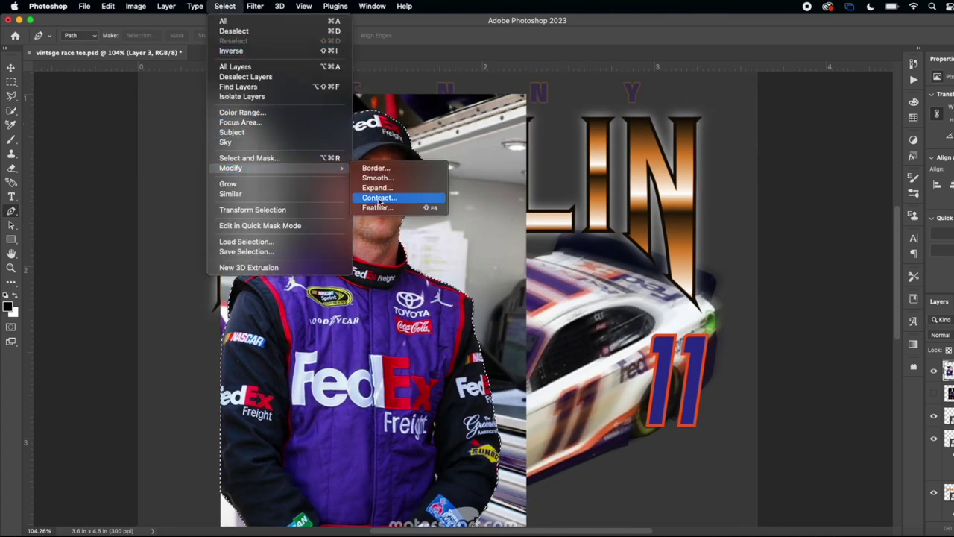
click(381, 199)
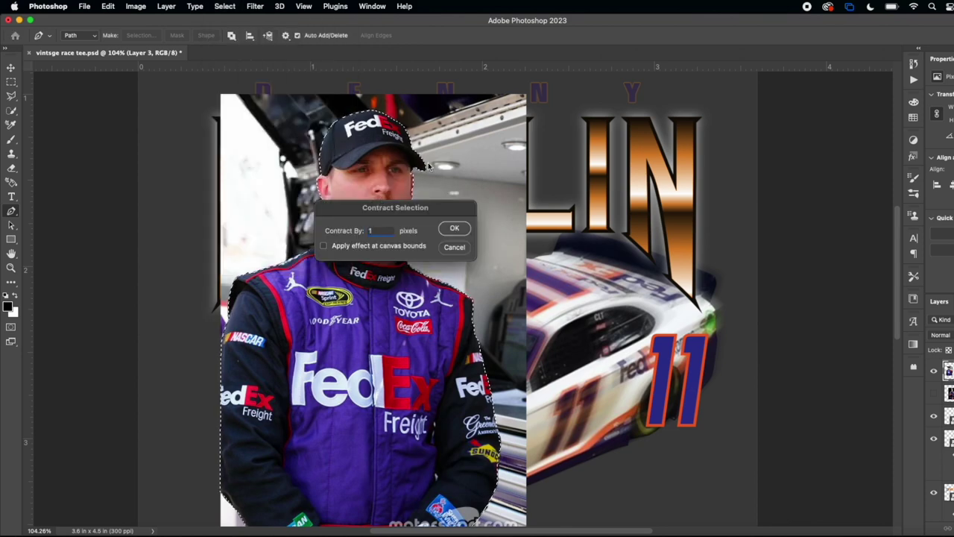
click(455, 230)
Step: Invert the selection, delete the photo's background around the capped driver and deselect
click(234, 7)
click(252, 50)
key(Delete)
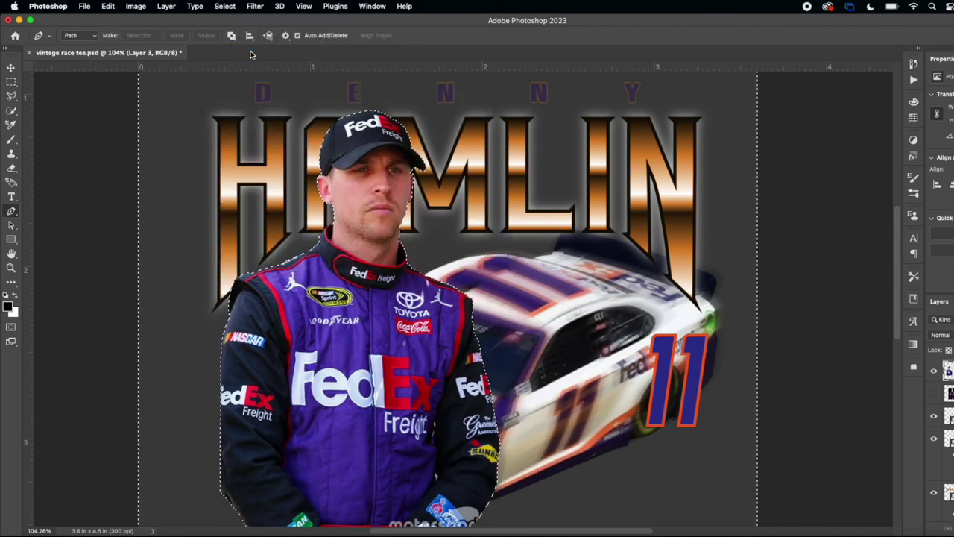
key(m)
key(v)
key(ctrl+d)
Step: Move the cut-out driver up and to the left, and send his layer behind the title and the car
drag(394, 410, 368, 328)
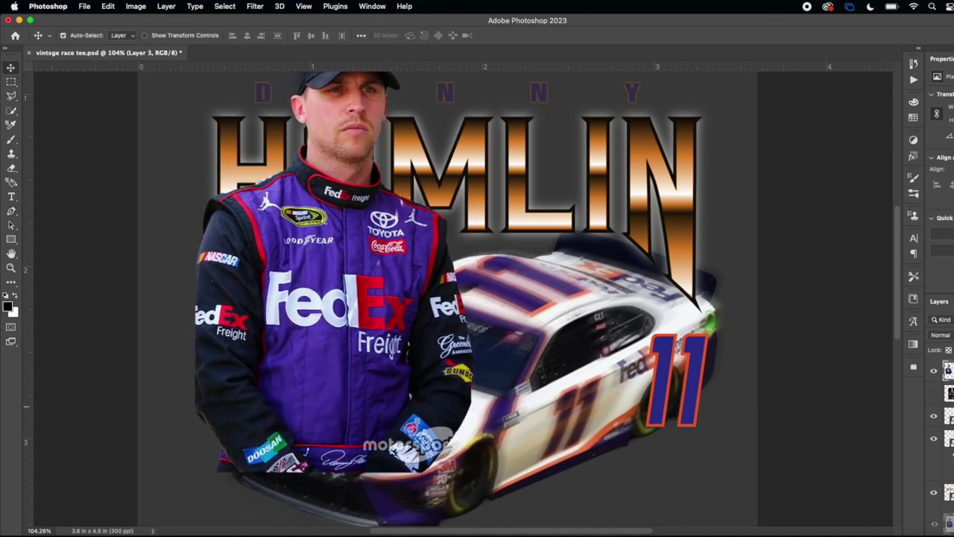
drag(949, 523, 949, 483)
key(ctrl+bracketleft)
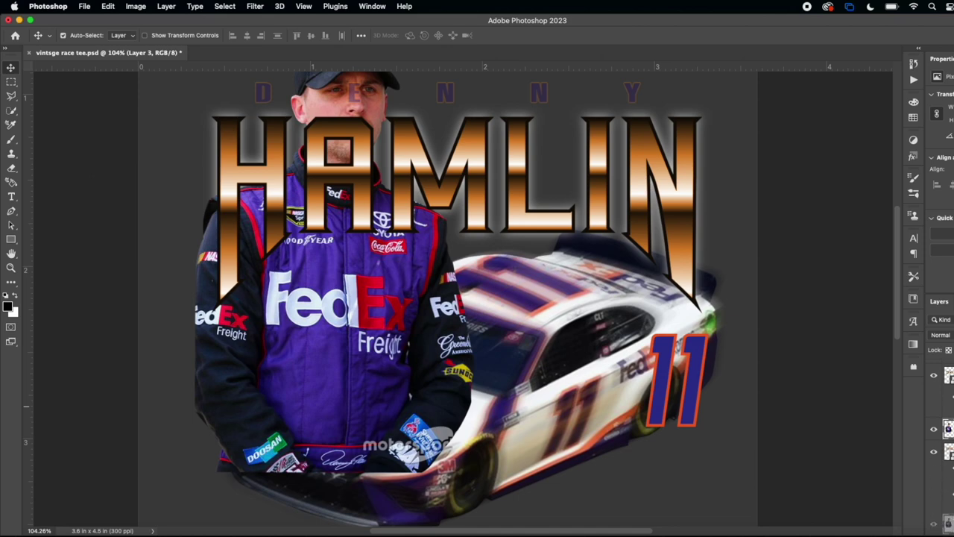
key(ctrl+bracketleft)
Step: Scale the capped driver down proportionally with Free Transform
key(ctrl+t)
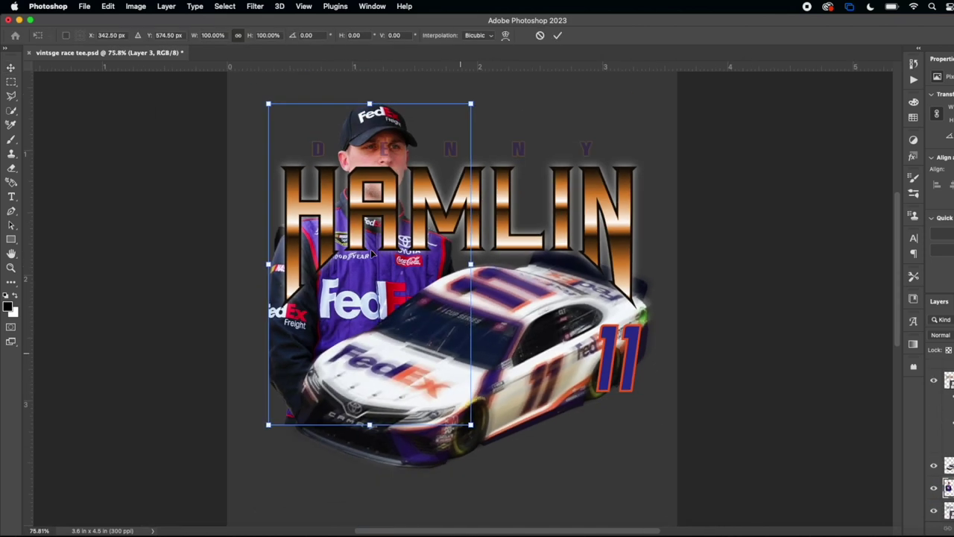
scroll(371, 254, down, 1)
drag(282, 115, 313, 167)
key(Return)
Step: Move the car and the driver lower on the canvas, and raise the DENNY HAMLIN title towards the canvas's top edge
drag(521, 339, 477, 402)
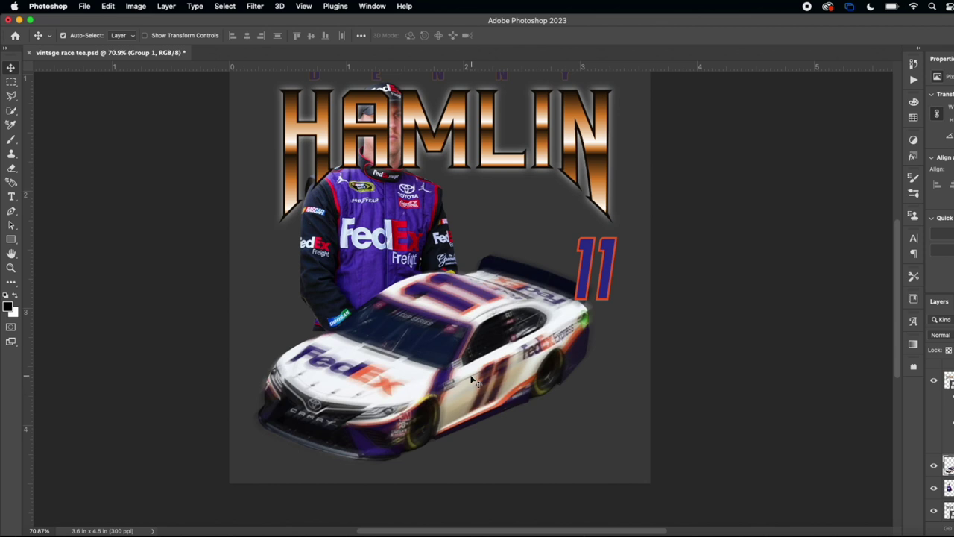
drag(474, 385, 365, 333)
drag(496, 313, 505, 321)
scroll(407, 248, up, 5)
drag(301, 155, 462, 125)
scroll(462, 126, up, 5)
drag(460, 209, 461, 222)
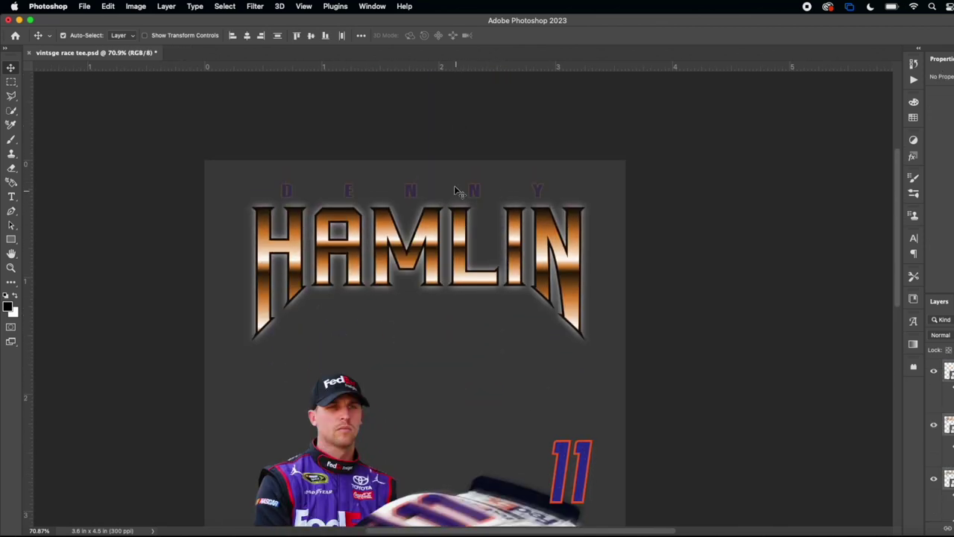
Step: Move the driver and the car up together so they sit closer beneath the HAMLIN title
key(super+plus)
click(475, 192)
scroll(645, 444, down, 4)
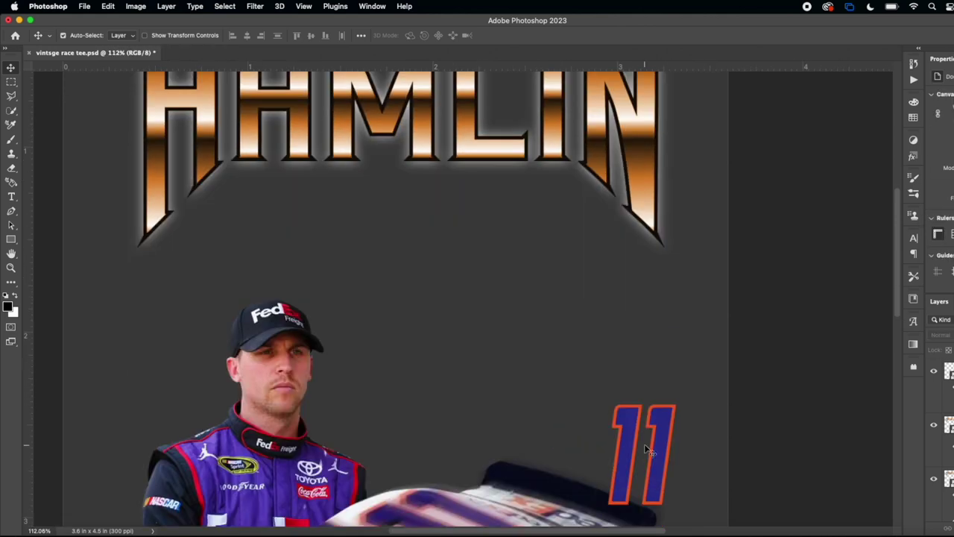
key(super+minus)
drag(425, 380, 427, 314)
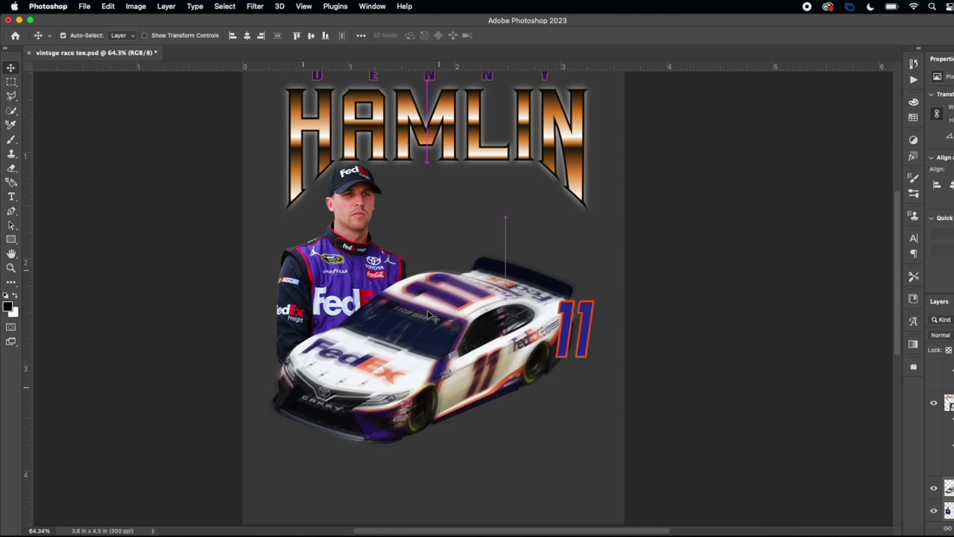
Step: Show the hidden photo of the driver with crossed arms and select his outline
click(932, 374)
click(518, 297)
scroll(509, 295, up, 5)
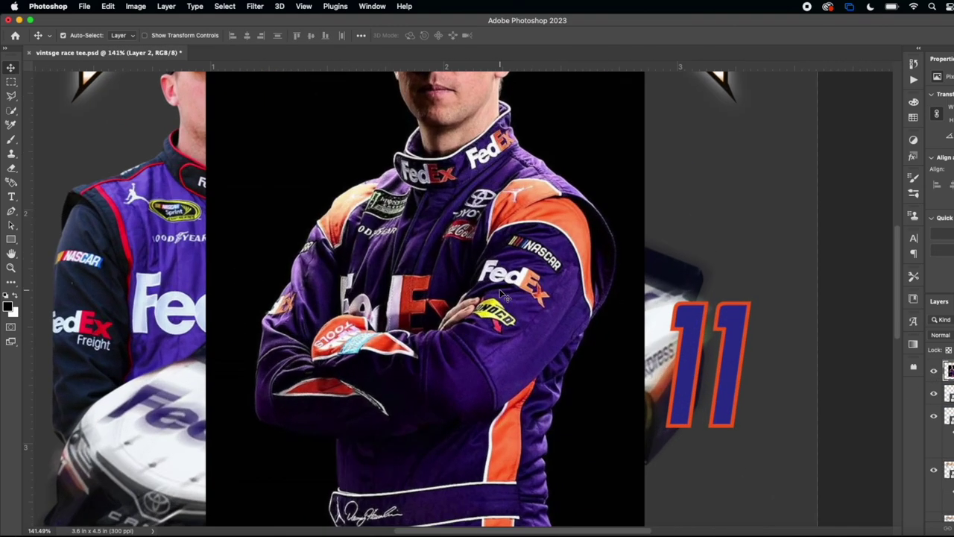
scroll(491, 298, down, 5)
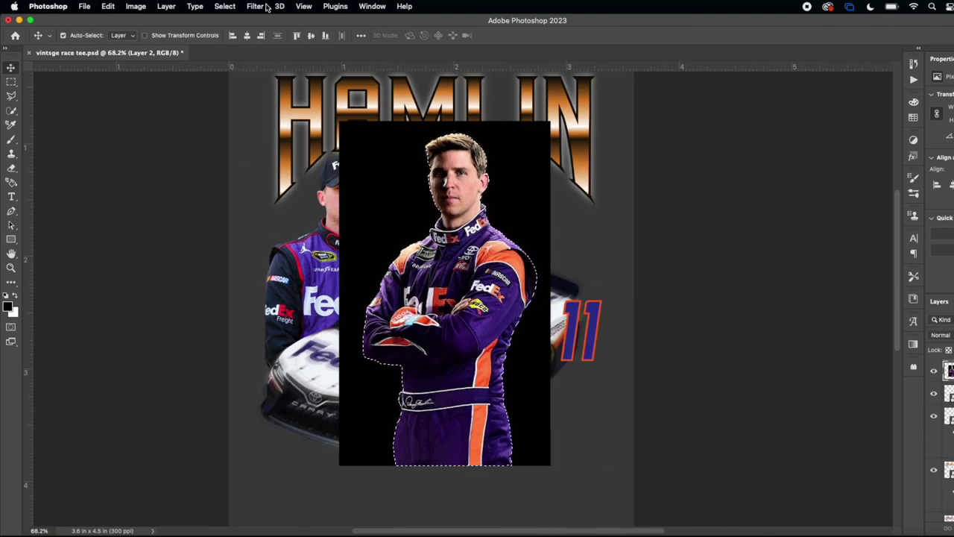
Step: Feather the selection around the driver with crossed arms
click(225, 6)
mouse_move(230, 168)
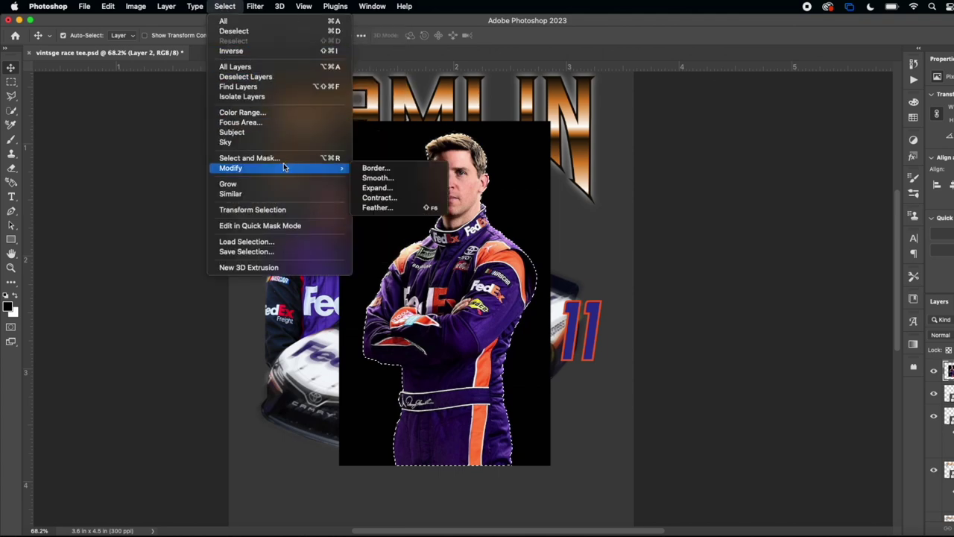
click(376, 207)
click(456, 227)
Step: Invert the selection, delete the black background around the driver with crossed arms and deselect
click(224, 6)
click(231, 50)
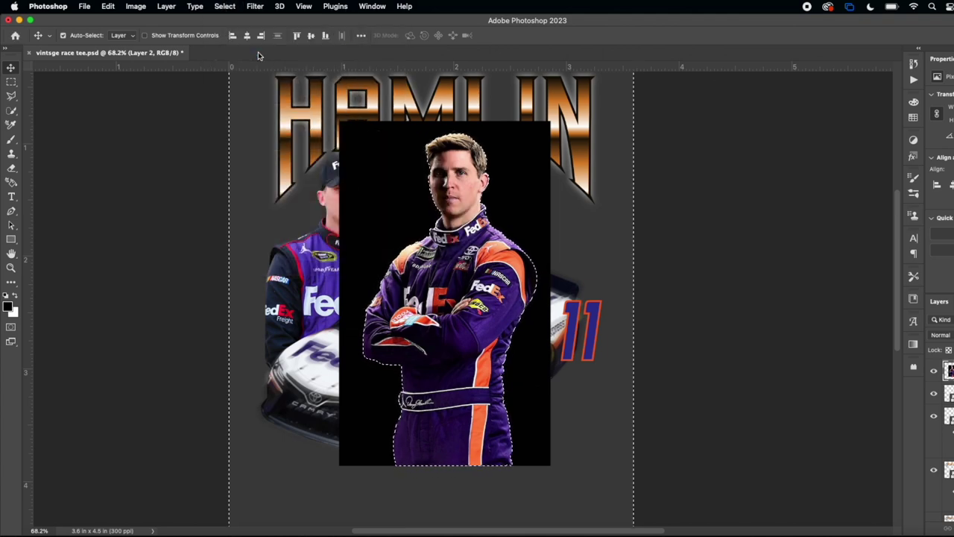
key(Delete)
drag(258, 54, 224, 51)
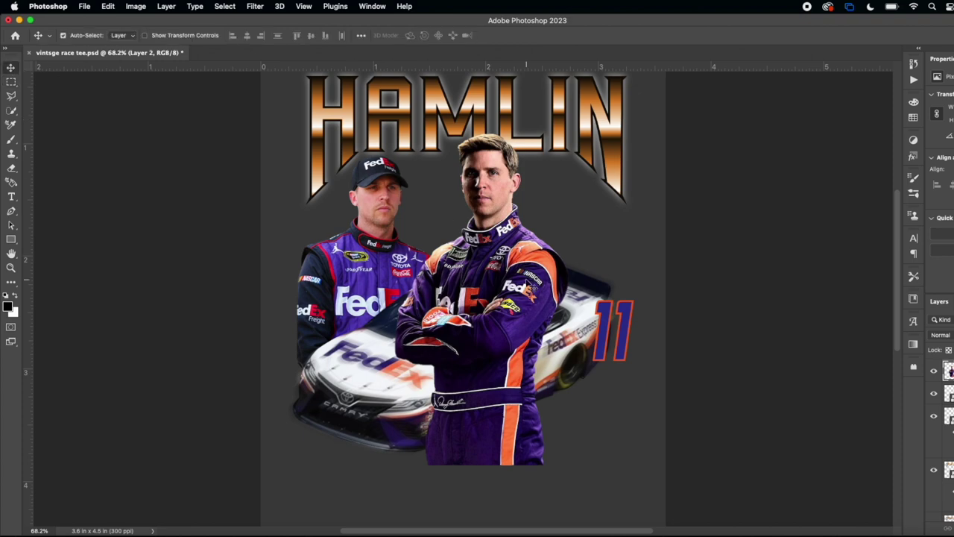
Step: Move the driver with crossed arms up and to the right, and place his layer behind the car
scroll(526, 282, up, 3)
drag(527, 282, 553, 236)
scroll(553, 237, up, 2)
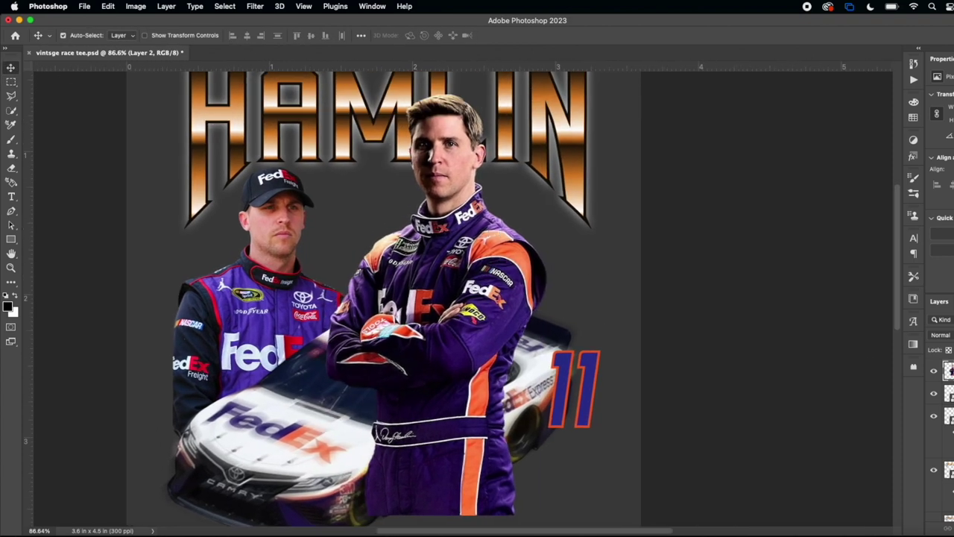
drag(950, 372, 949, 512)
drag(950, 381, 950, 500)
Step: Scale the driver with crossed arms down and reposition him behind the car
key(super+t)
drag(325, 514, 383, 405)
drag(501, 237, 505, 288)
scroll(505, 287, down, 2)
key(Return)
Step: Move the car slightly lower and scale it down a little with Free Transform
drag(405, 319, 402, 356)
key(super+t)
drag(604, 264, 553, 248)
drag(436, 386, 446, 376)
key(Return)
Step: Swap the two drivers' sides behind the car and flip the capped driver horizontally
drag(475, 245, 218, 271)
drag(322, 246, 501, 234)
key(super+t)
right_click(472, 206)
click(505, 459)
key(Return)
Step: Flip the driver with crossed arms horizontally and move him right, in behind the car's hood
click(214, 261)
key(super+t)
right_click(212, 261)
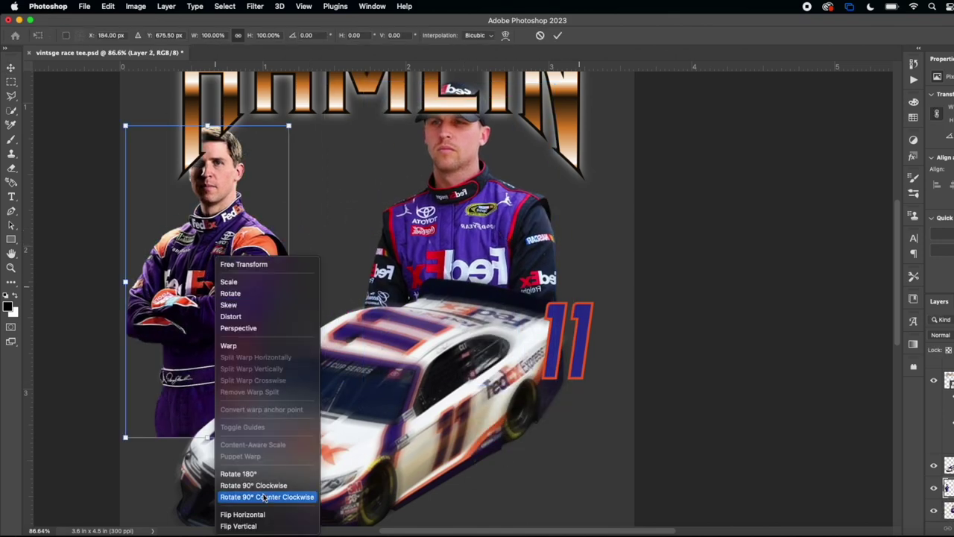
click(261, 514)
key(Return)
drag(215, 293, 278, 296)
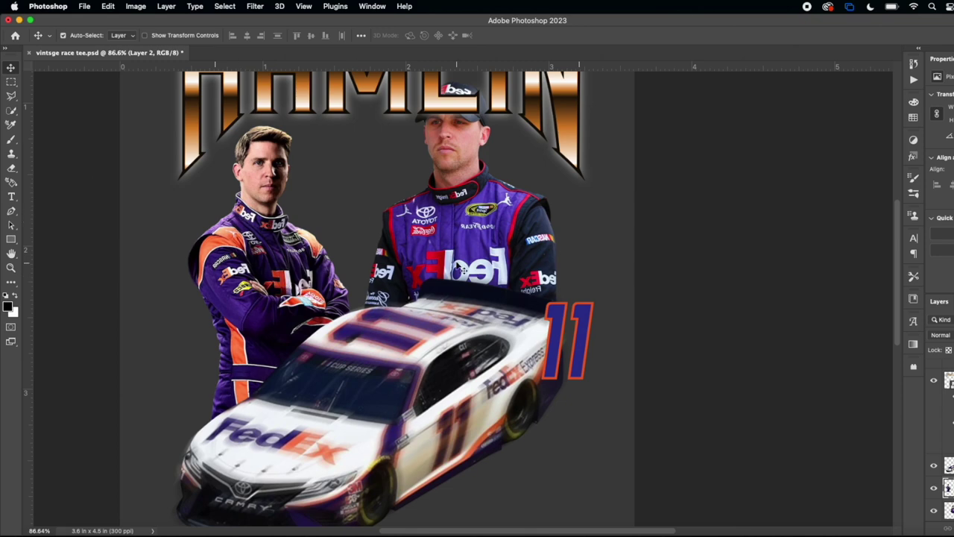
Step: Scale up the driver with crossed arms and move him down and left, behind the car's hood
scroll(423, 346, down, 2)
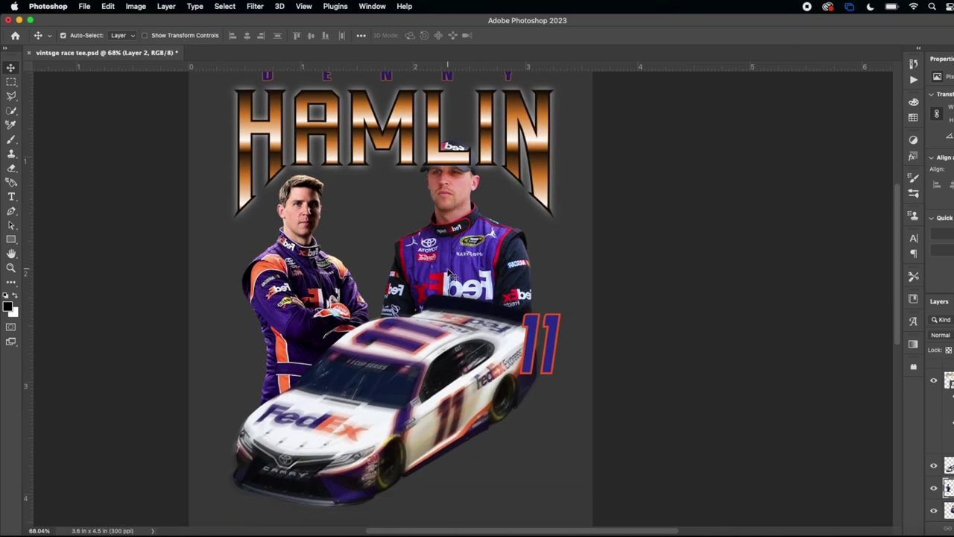
key(super+t)
drag(353, 152, 382, 100)
drag(280, 223, 262, 269)
key(Return)
scroll(280, 284, down, 5)
scroll(280, 285, up, 3)
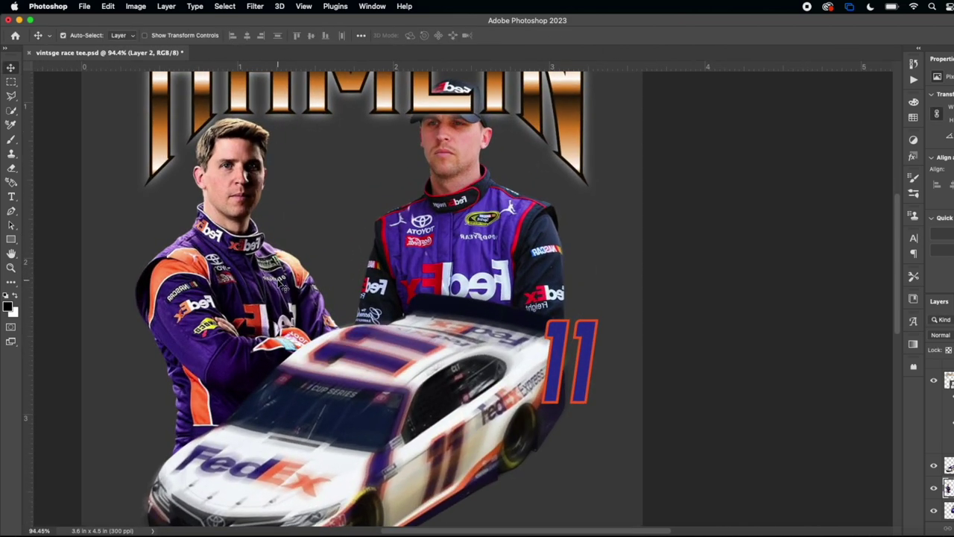
scroll(283, 287, down, 2)
drag(565, 323, 596, 306)
Step: Switch to Pinterest in Safari and search for "raceing trohpy"
click(165, 535)
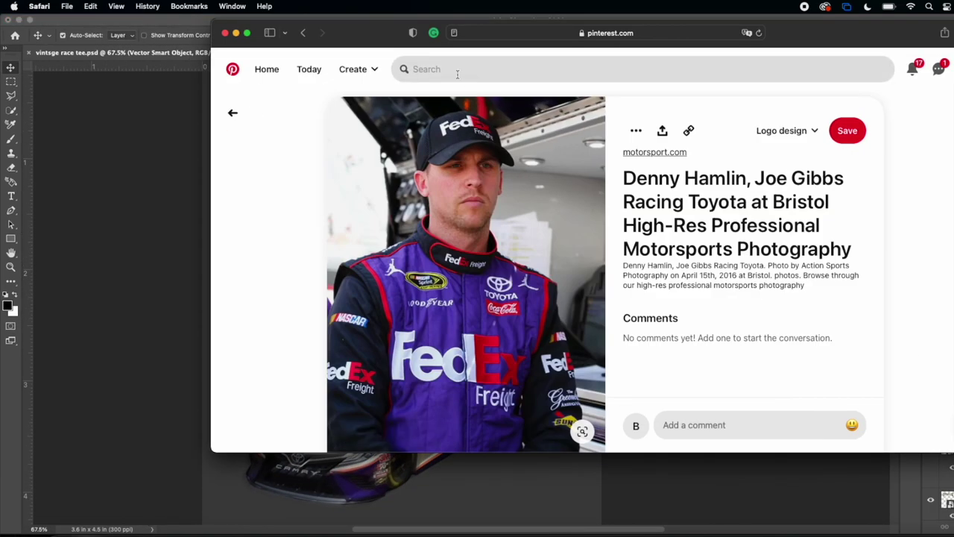
click(458, 74)
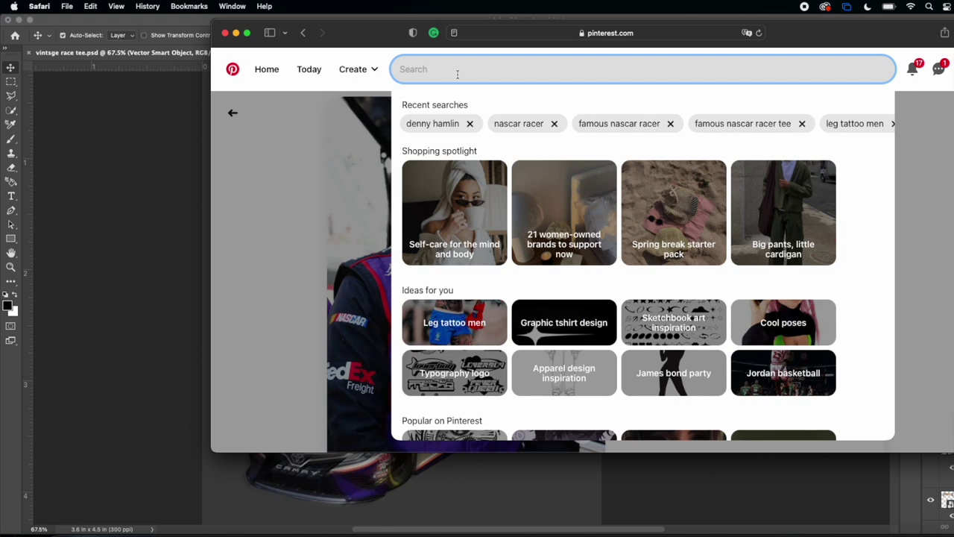
text(raci)
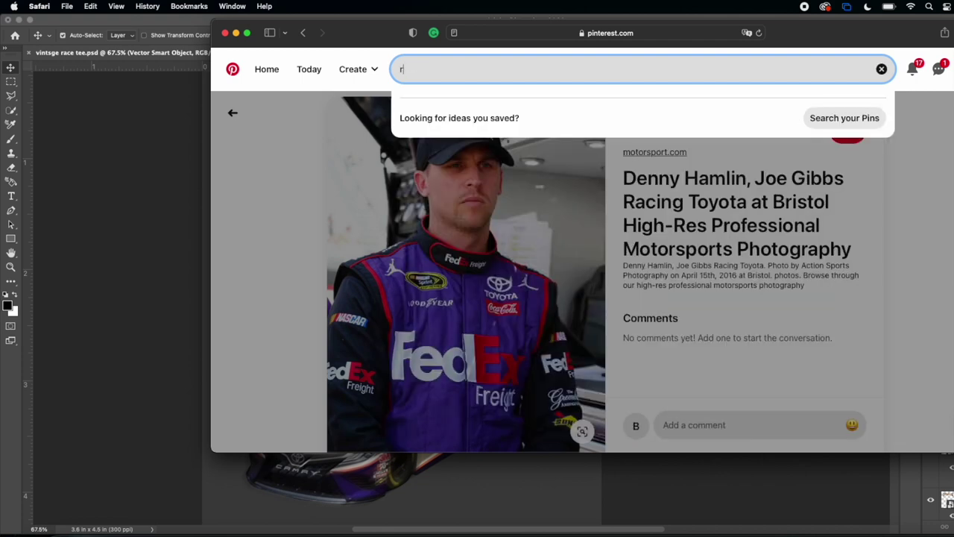
key(BackSpace)
key(BackSpace)
key(BackSpace)
key(BackSpace)
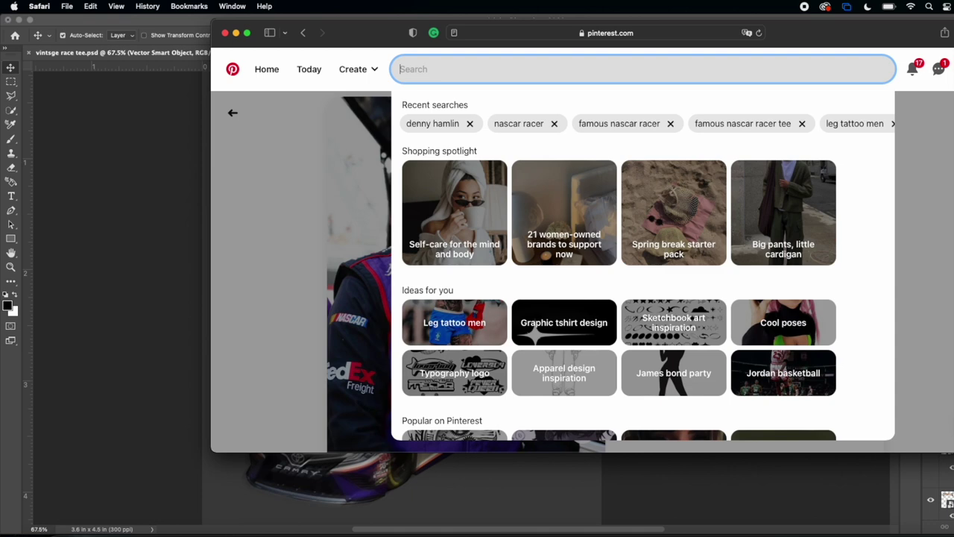
text(raceing trohpy)
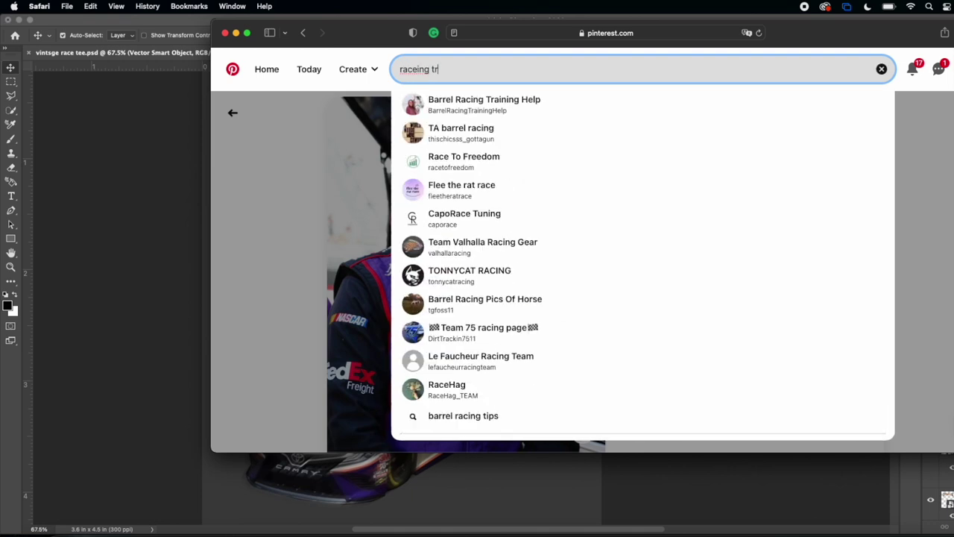
key(Return)
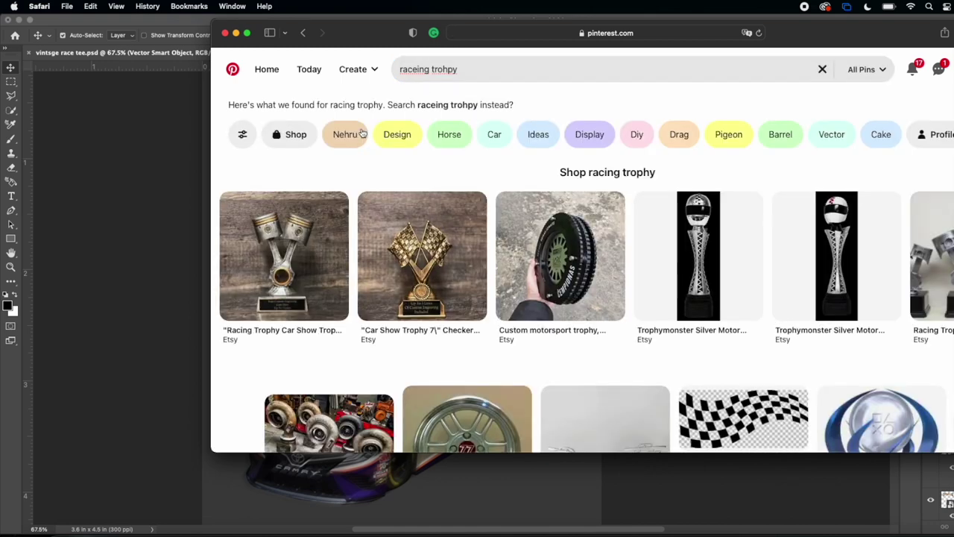
Step: Search Pinterest for "nascar trophy" instead
click(471, 75)
text(na)
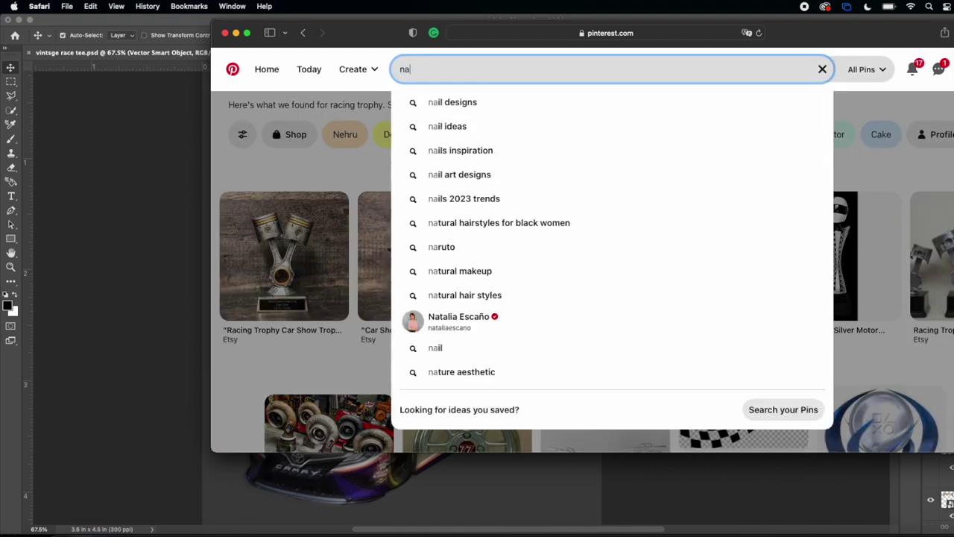
text(scar toph)
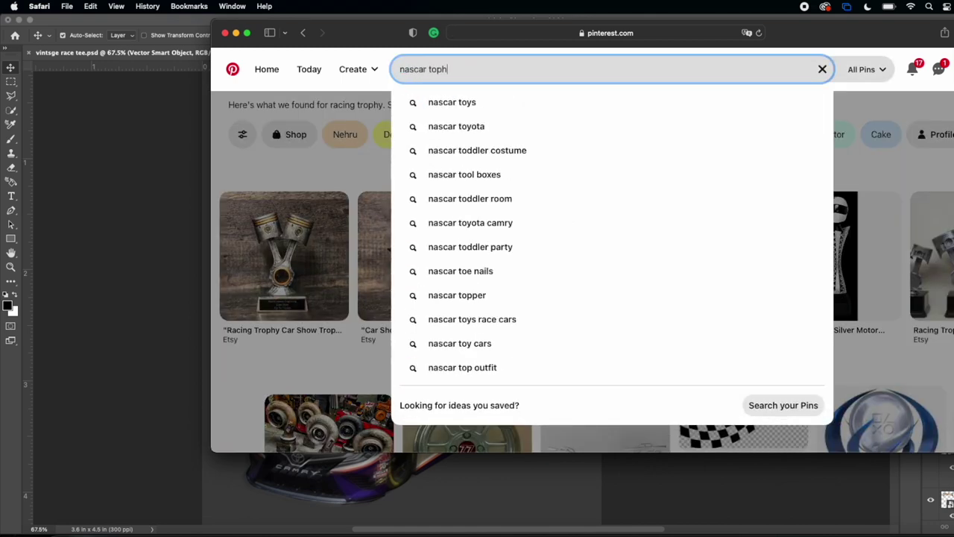
key(BackSpace)
key(BackSpace)
text(rophy)
click(445, 100)
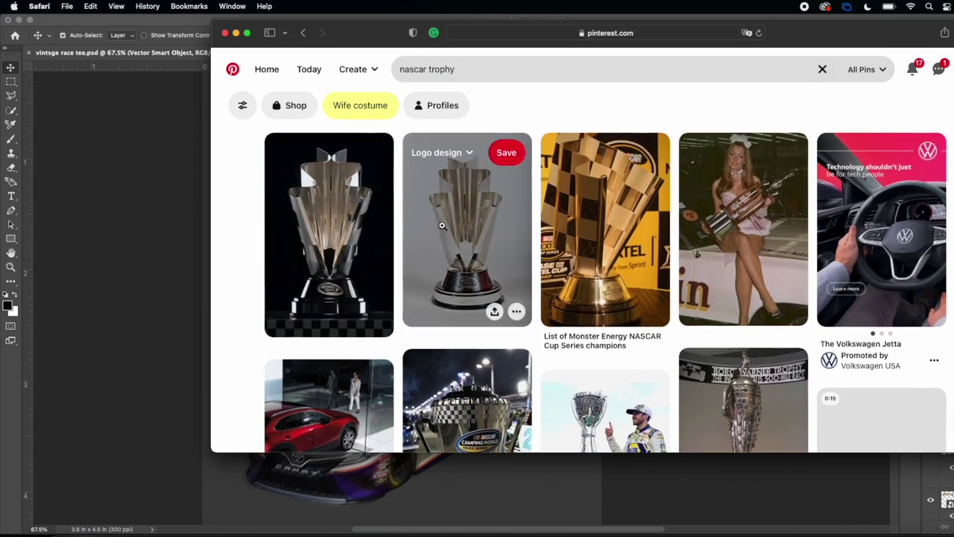
Step: Examine the silver NASCAR cup trophy pin and related trophy photos for a suitable image
click(459, 225)
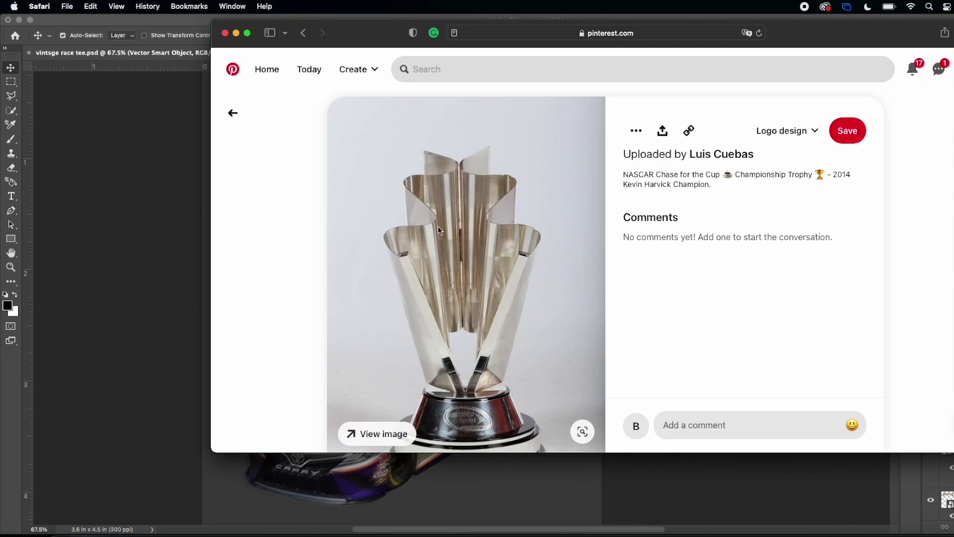
scroll(437, 226, down, 2)
scroll(438, 226, down, 5)
click(481, 246)
key(super+bracketleft)
click(880, 268)
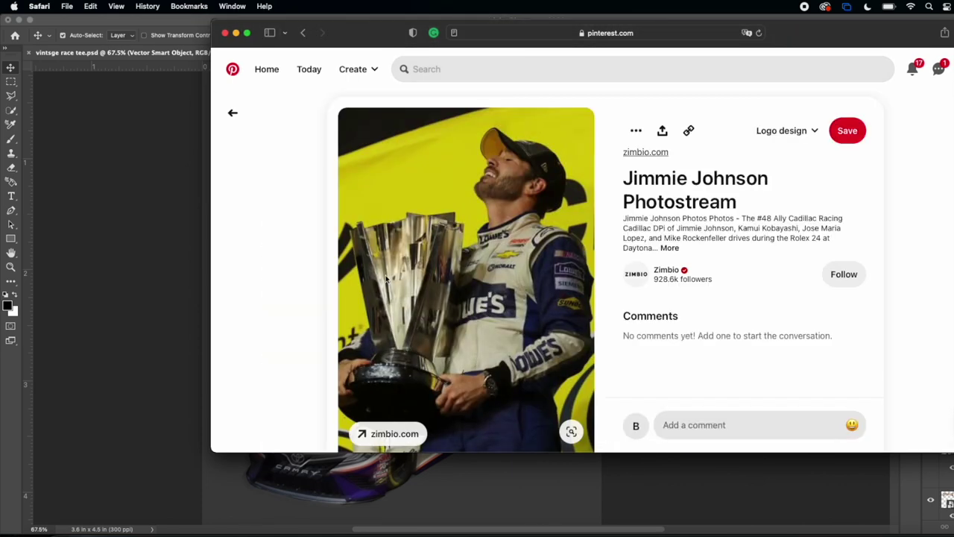
click(304, 33)
scroll(468, 253, down, 10)
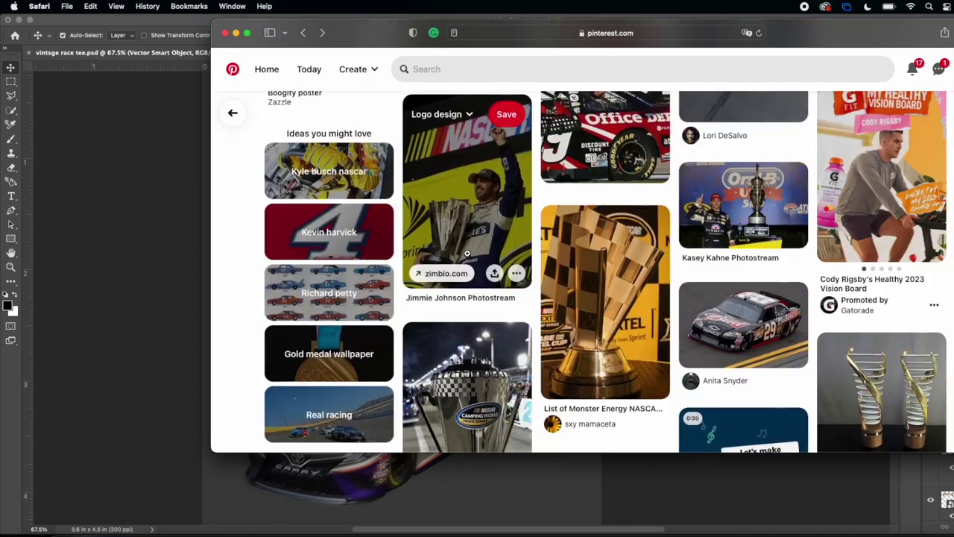
click(605, 298)
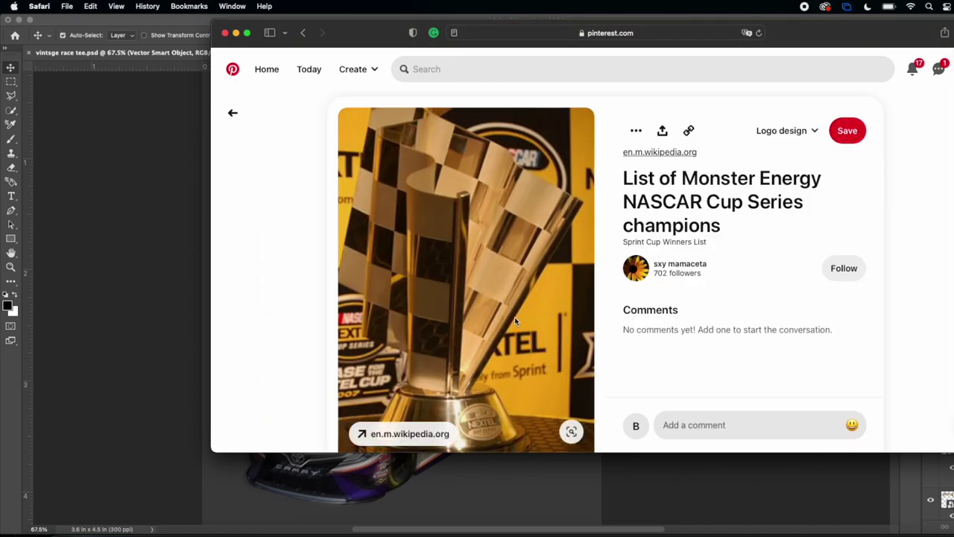
scroll(515, 317, down, 2)
scroll(514, 317, up, 1)
click(241, 117)
scroll(436, 225, down, 3)
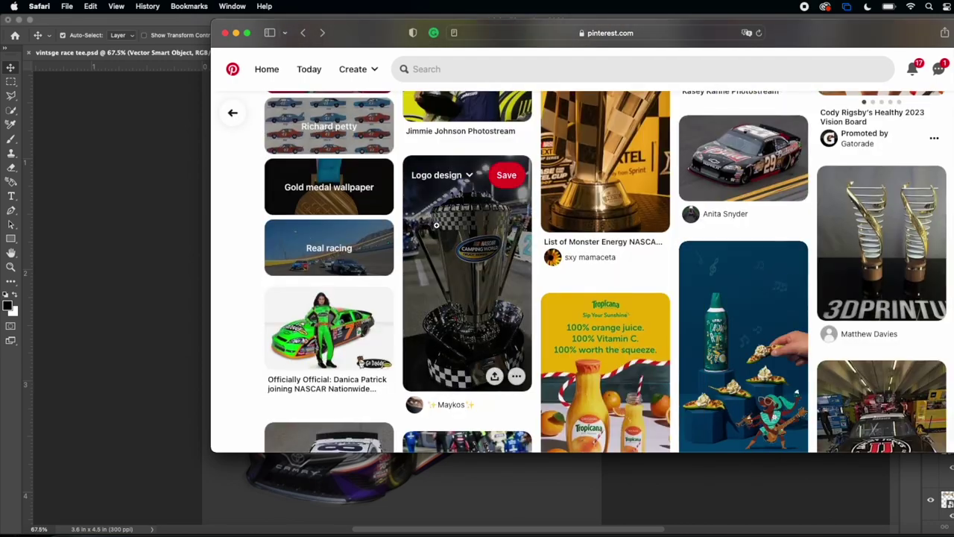
scroll(436, 226, up, 10)
scroll(386, 182, down, 5)
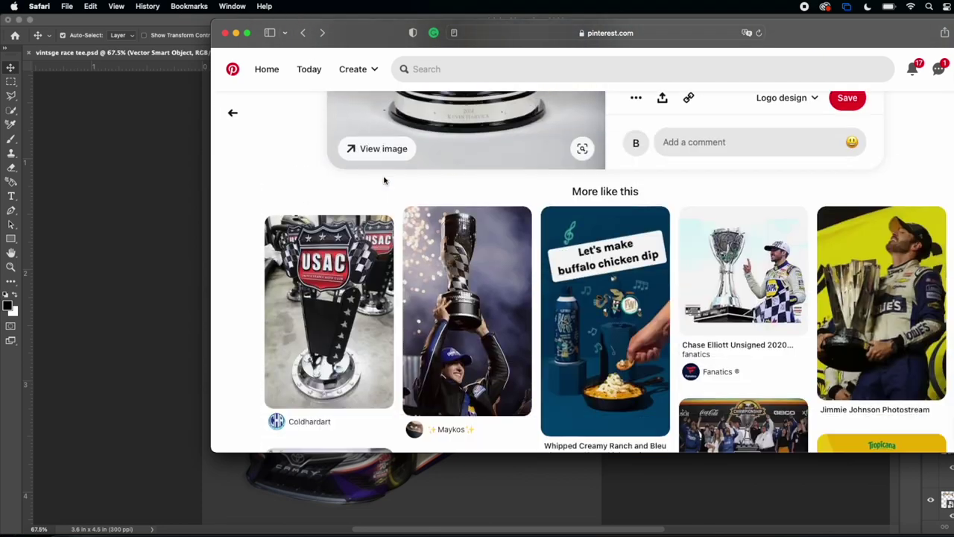
Step: Open the photo of a driver raising a checkered trophy overhead, bring it into the Photoshop document and position it over the two drivers
click(485, 253)
scroll(485, 253, down, 5)
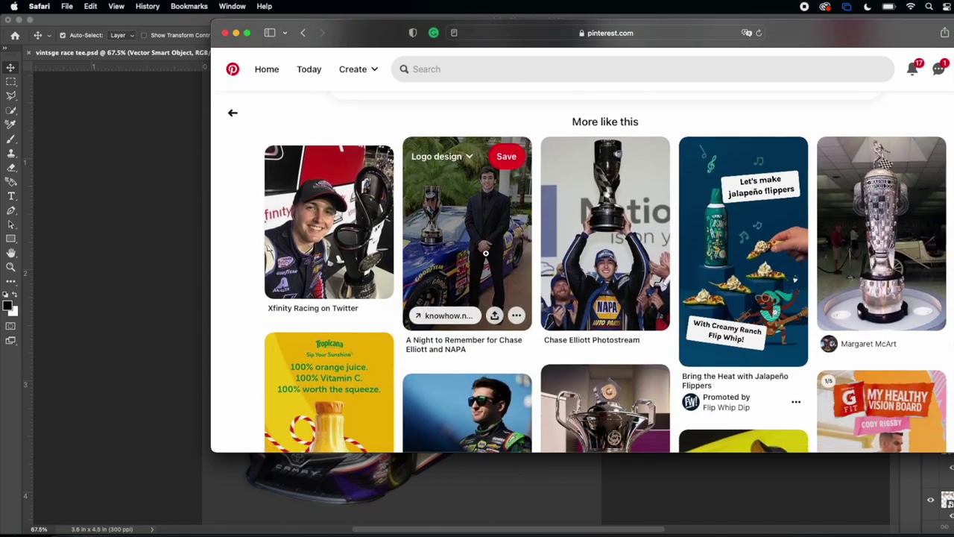
scroll(486, 254, up, 10)
scroll(485, 253, down, 1)
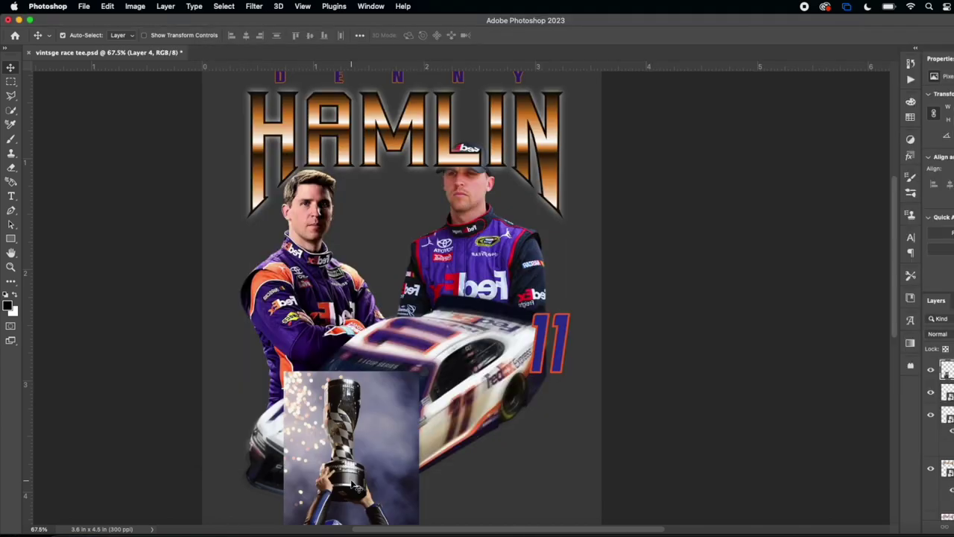
drag(354, 486, 393, 301)
Step: Convert the trophy photo layer to a smart object and scale it to 167.62%
right_click(951, 367)
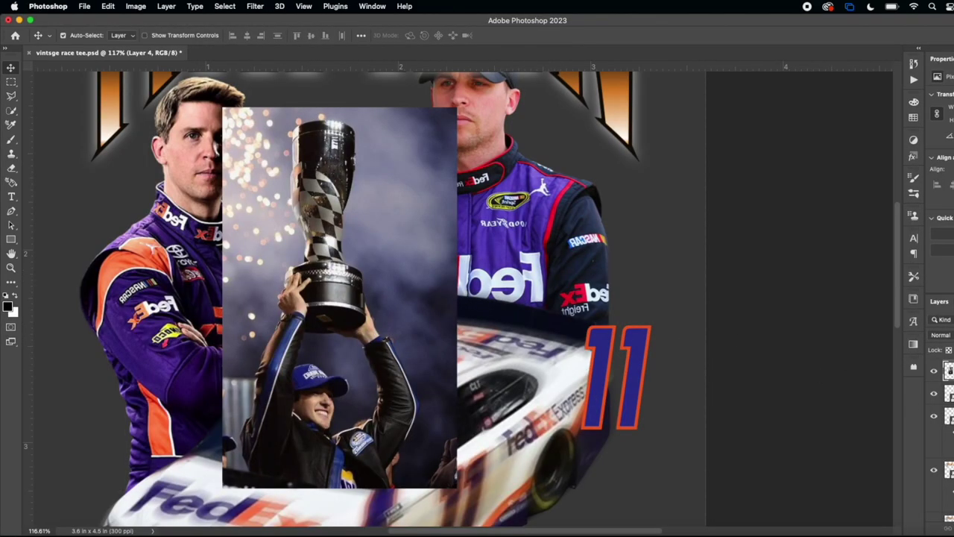
right_click(951, 370)
scroll(871, 403, down, 5)
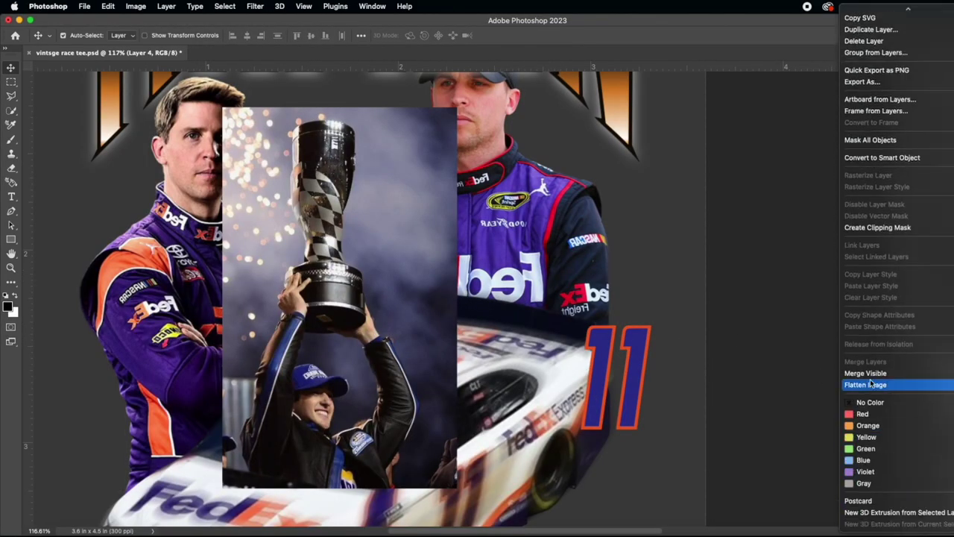
click(883, 158)
key(super+t)
drag(460, 300, 554, 296)
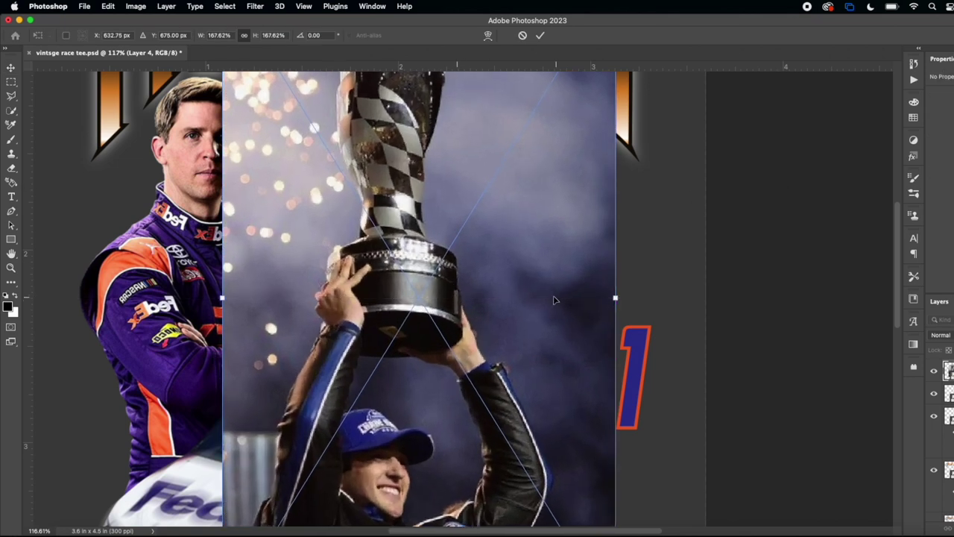
key(Return)
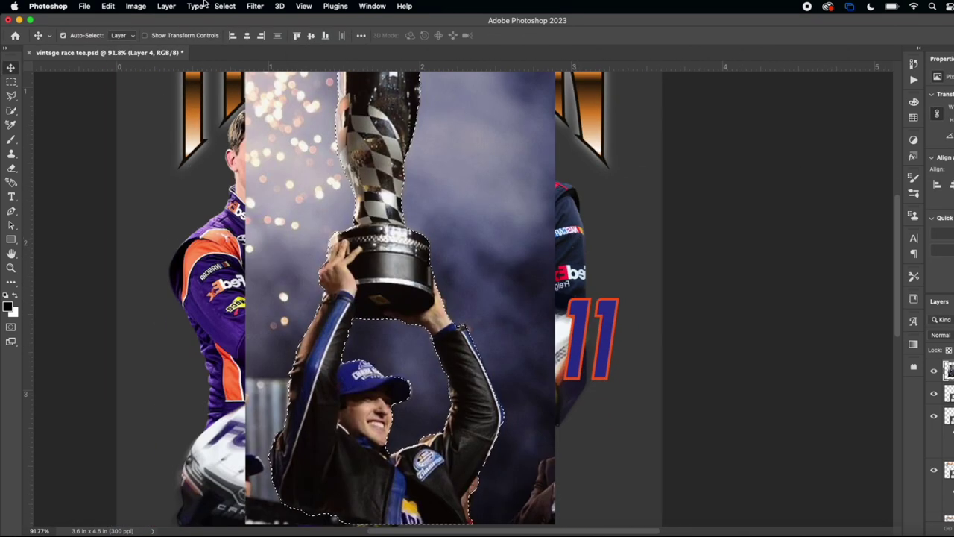
Step: Adjust and invert the subject selection, delete the trophy photo's background, deselect, and move the cutout down over the car
click(225, 7)
mouse_move(257, 168)
click(378, 197)
click(455, 227)
click(225, 7)
click(252, 51)
key(Delete)
key(m)
click(72, 94)
key(v)
drag(374, 197, 381, 280)
Step: Erase the stray background spots around the trophy's upper rim with a 63 px Hard Round eraser
key(e)
click(79, 35)
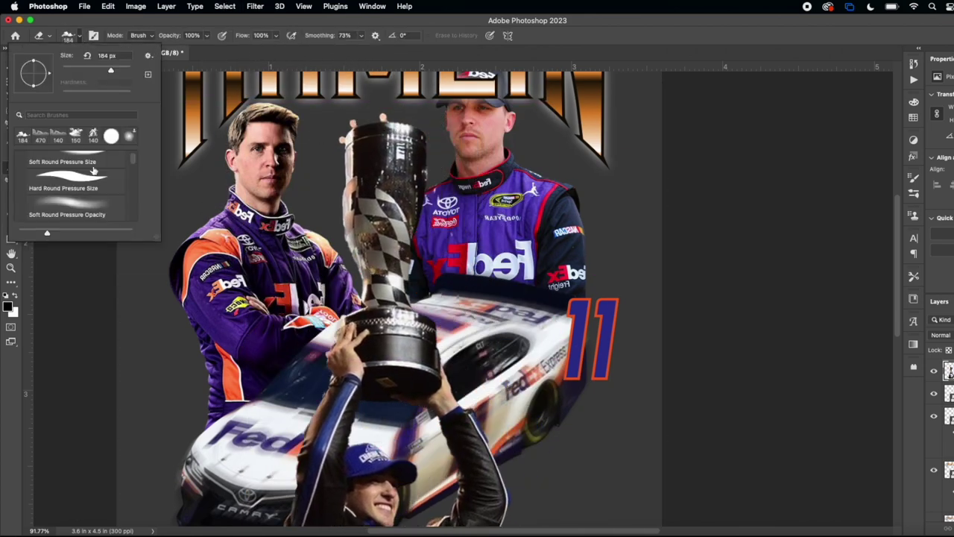
scroll(381, 103, up, 5)
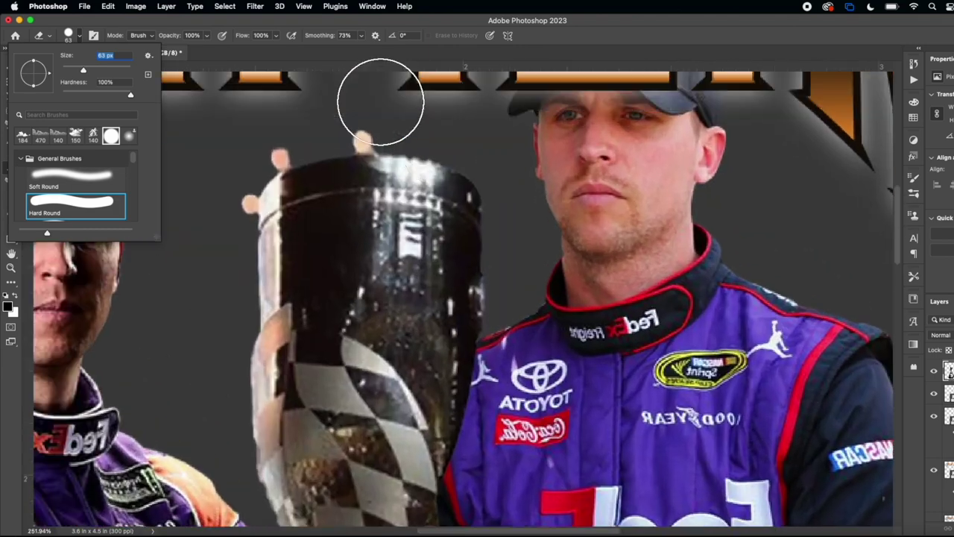
mouse_move(298, 132)
mouse_down()
mouse_move(215, 191)
mouse_move(227, 213)
mouse_up()
scroll(230, 190, down, 5)
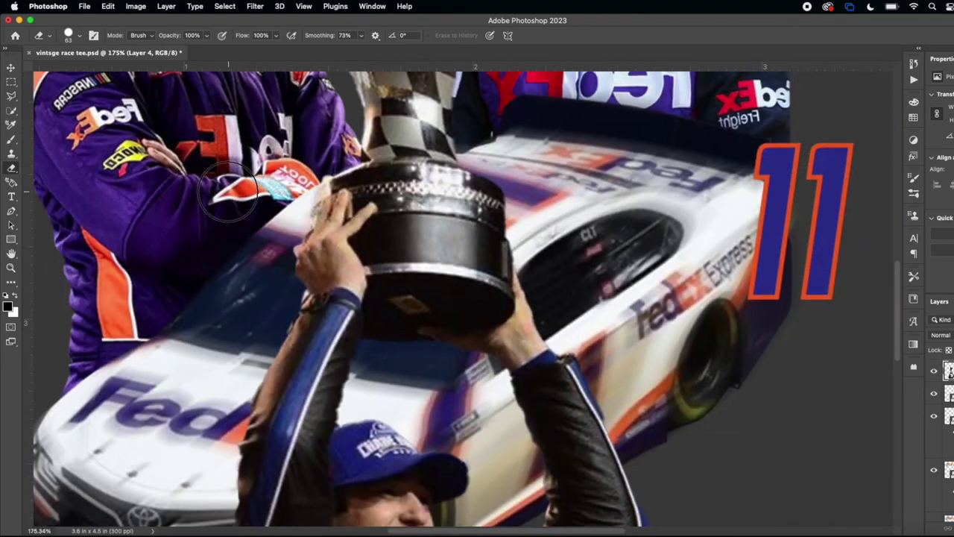
Step: Send the trophy cutout's layer behind the car and both drivers, then scale it down and position it between the drivers
key(v)
drag(415, 357, 411, 271)
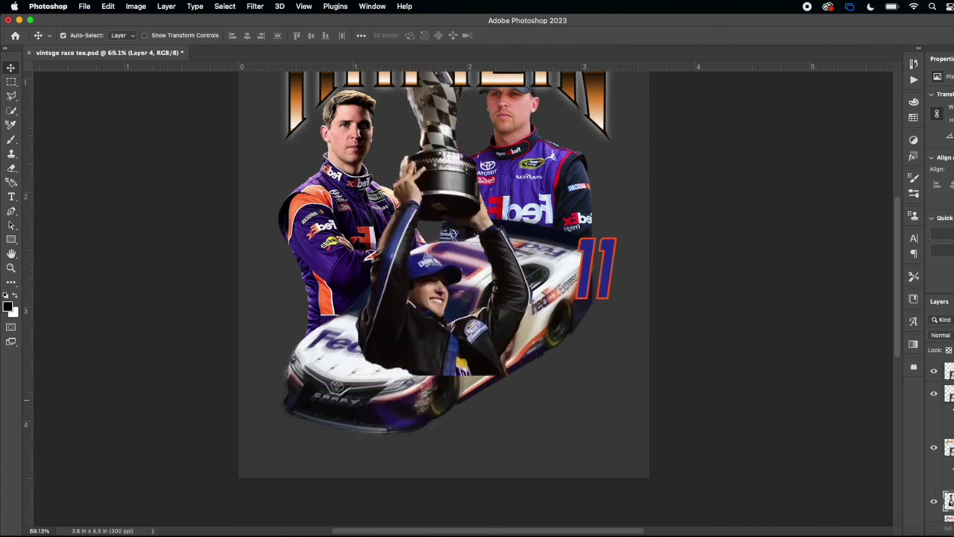
drag(950, 396, 950, 515)
scroll(636, 370, up, 4)
key(super+t)
drag(553, 115, 503, 213)
drag(432, 267, 450, 241)
key(Return)
scroll(458, 257, up, 5)
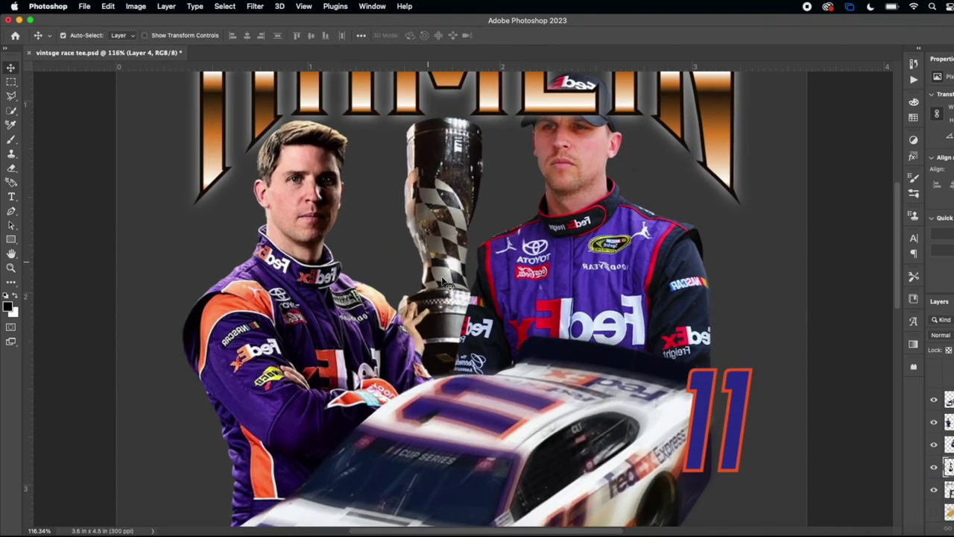
Step: Scale the trophy cutout down further and position it between the two drivers, just beneath the HAMLIN title
key(super+t)
drag(578, 97, 522, 213)
drag(420, 271, 438, 217)
key(Return)
scroll(462, 186, down, 5)
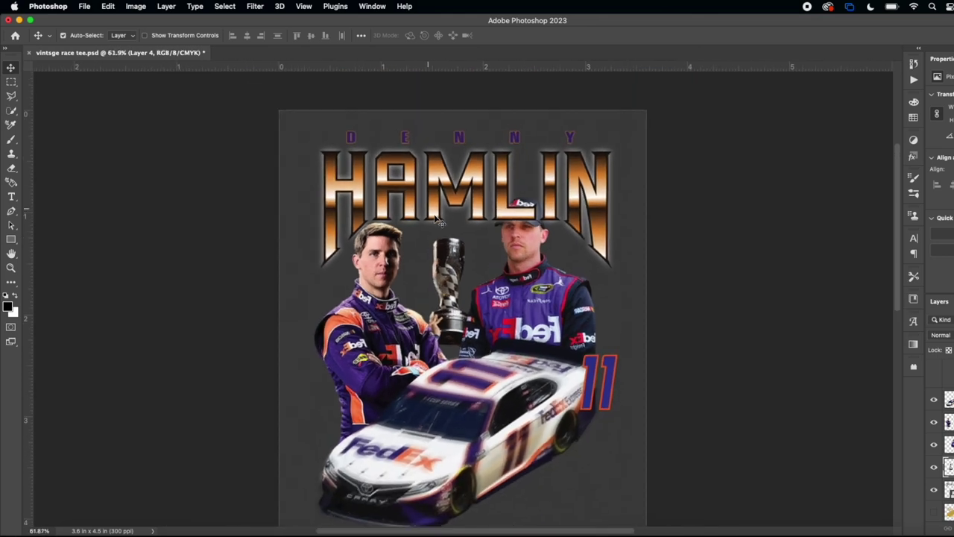
Step: Add a new layer above the car and load the car's outline as a selection
scroll(482, 154, up, 6)
scroll(482, 154, down, 5)
scroll(465, 327, up, 2)
scroll(466, 327, down, 4)
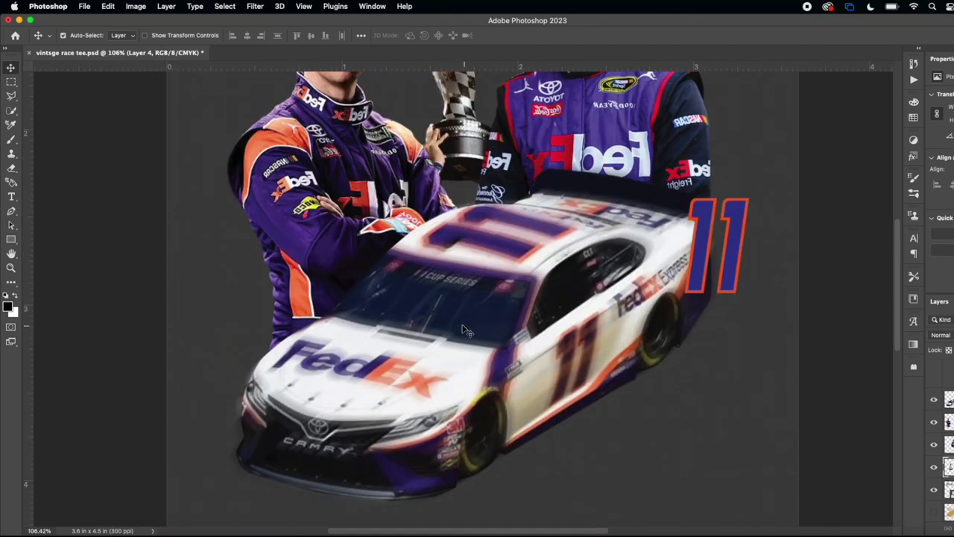
click(463, 326)
scroll(464, 325, up, 4)
scroll(463, 326, left, 1)
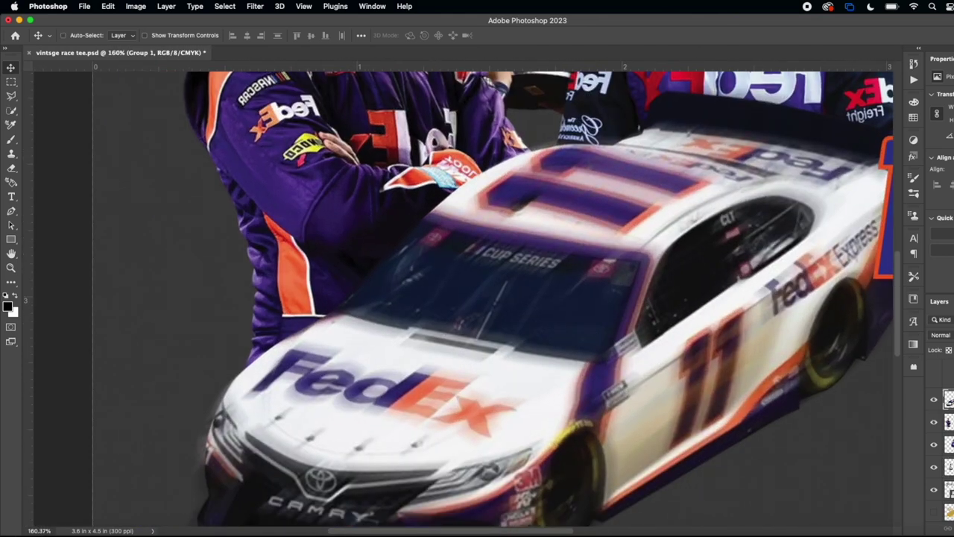
key(super+shift+alt+n)
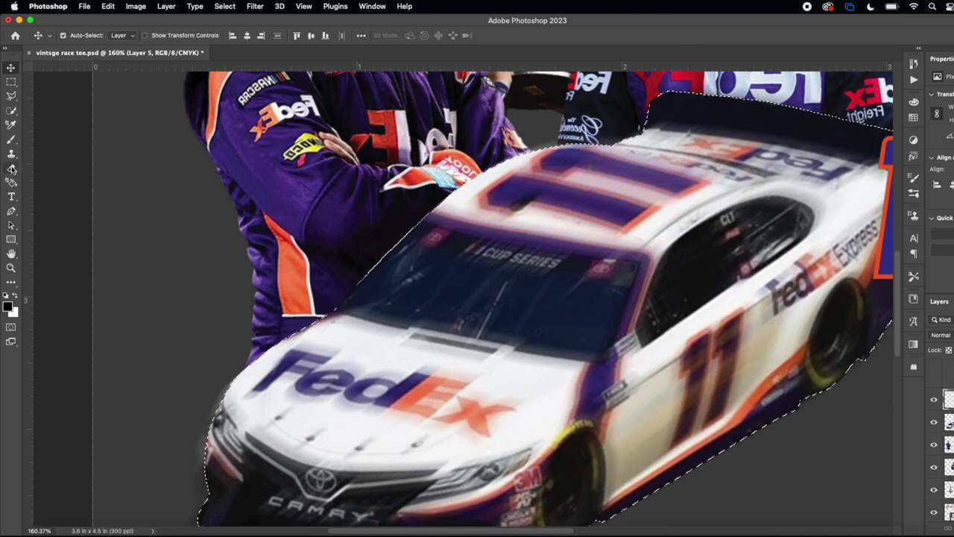
Step: Paint soft black shading inside the car's upper edges and rear spoiler with a 127 px brush at 100% opacity
key(b)
click(72, 35)
mouse_move(373, 214)
mouse_down()
mouse_move(366, 222)
mouse_move(410, 188)
mouse_up()
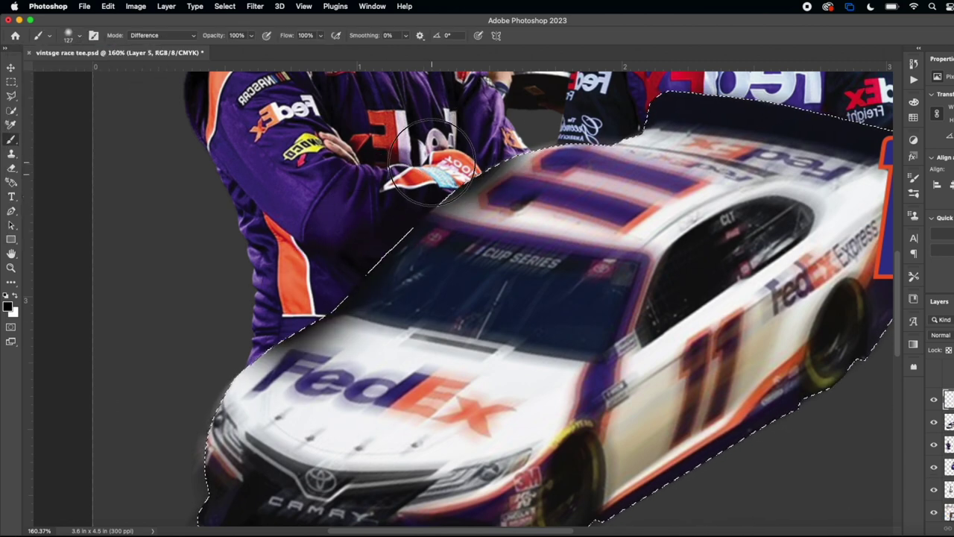
scroll(502, 115, right, 5)
scroll(501, 115, up, 2)
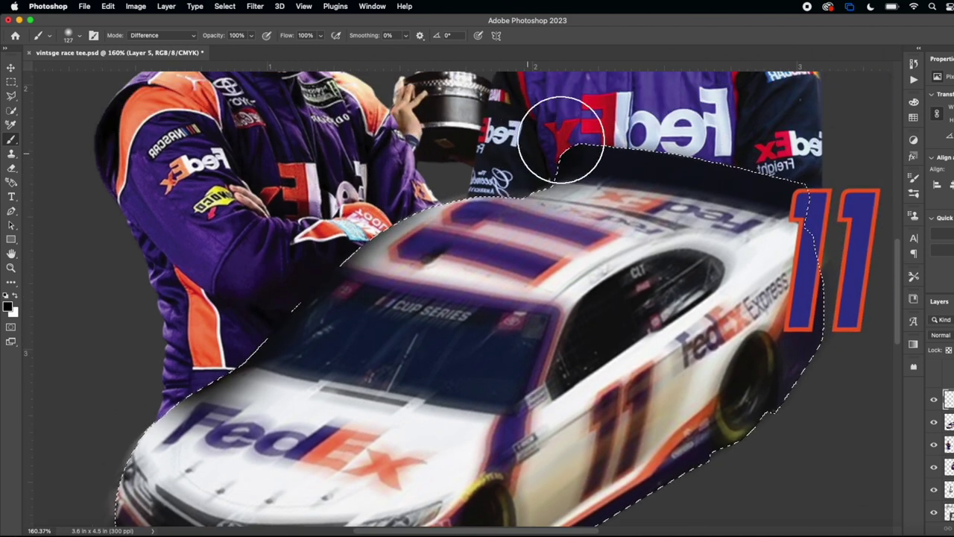
scroll(558, 128, left, 3)
scroll(557, 128, up, 3)
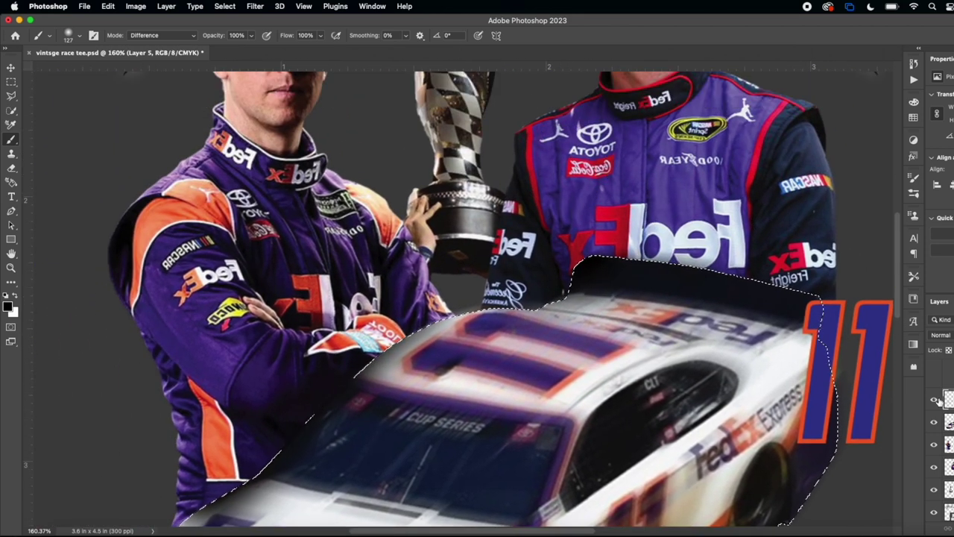
Step: Add a layer above the orange-sleeved driver, load his outline as a selection and paint soft black shading where his body meets the car
key(v)
key(super+0)
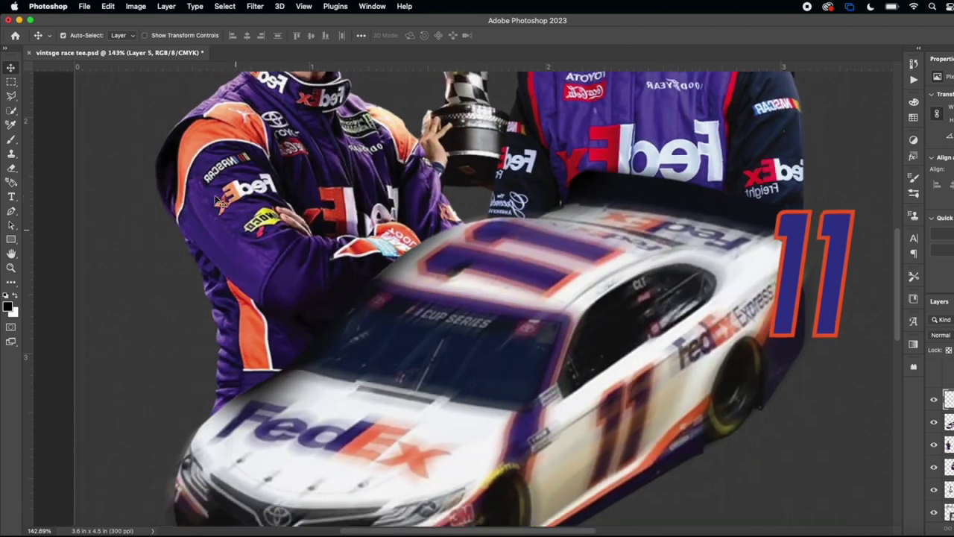
scroll(215, 197, right, 1)
key(super+t)
key(Escape)
key(b)
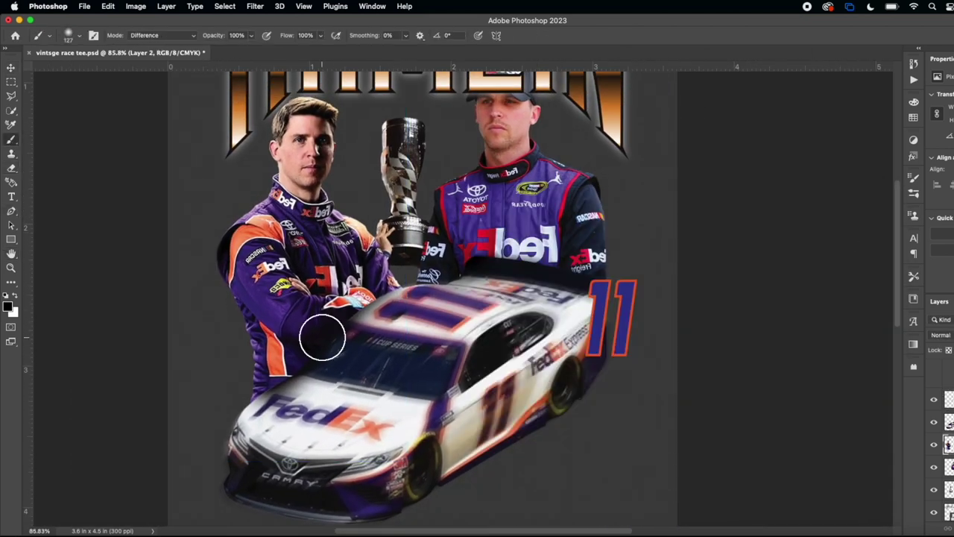
scroll(320, 335, up, 3)
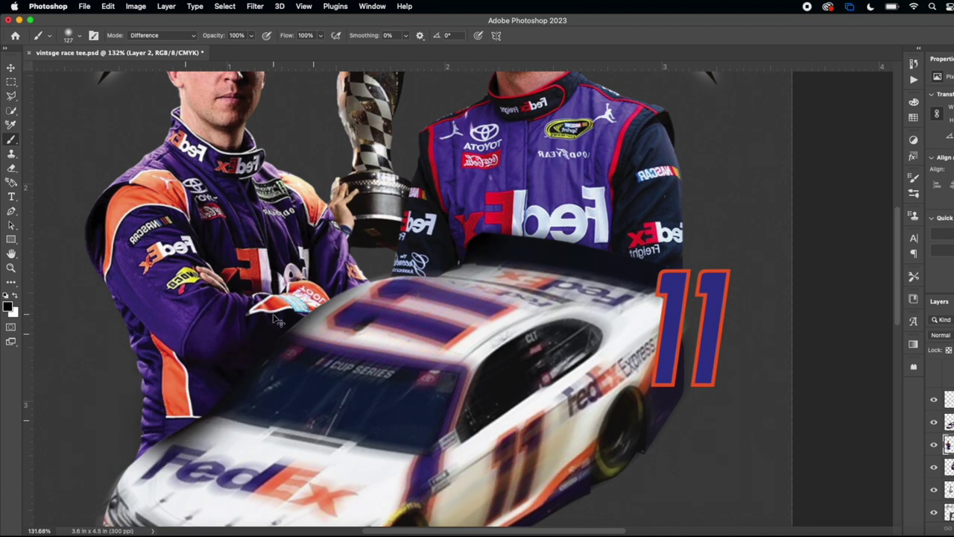
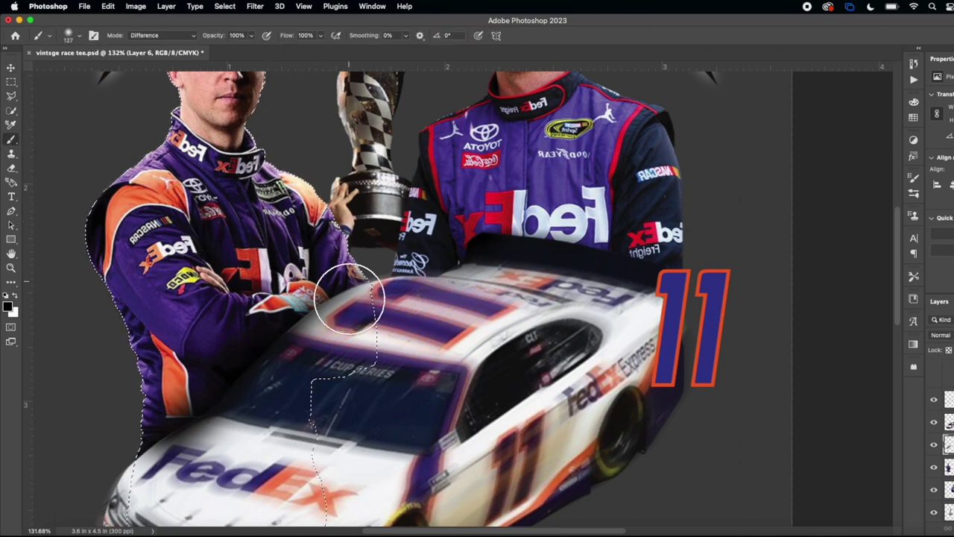
scroll(347, 298, right, 5)
key(m)
Step: Load the capped driver's outline on a new layer above him, paint soft black shading where he meets the car, and deselect
key(v)
click(451, 160)
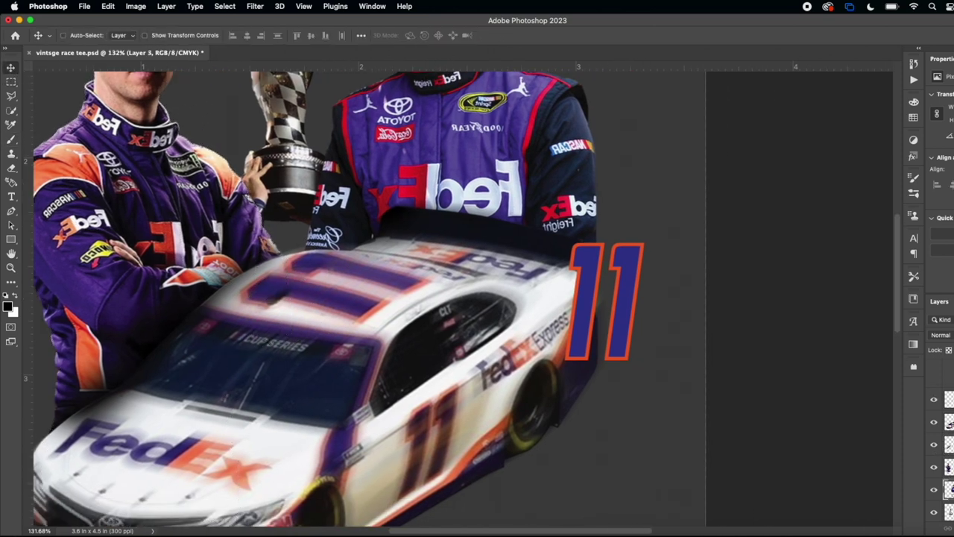
super+click(949, 490)
scroll(531, 289, up, 3)
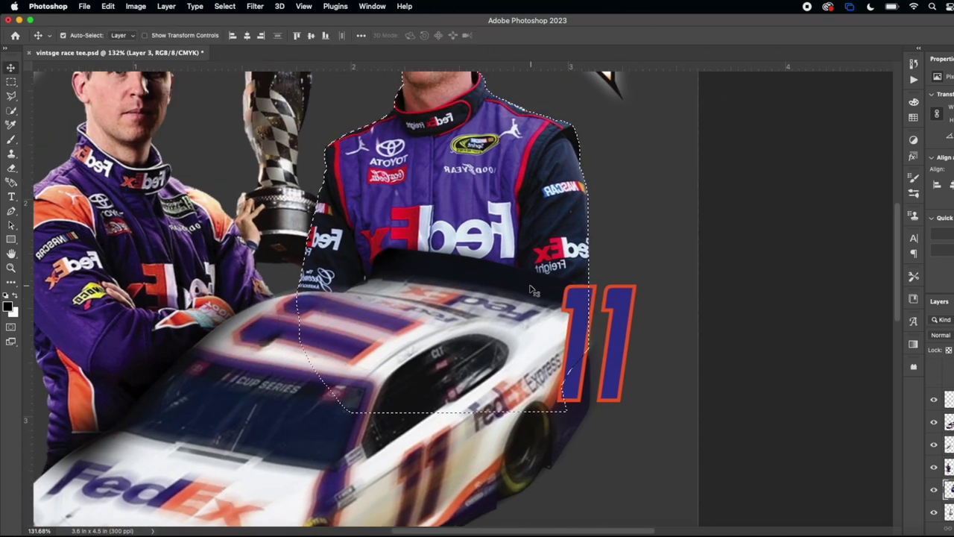
click(9, 148)
scroll(537, 328, right, 5)
scroll(537, 328, up, 2)
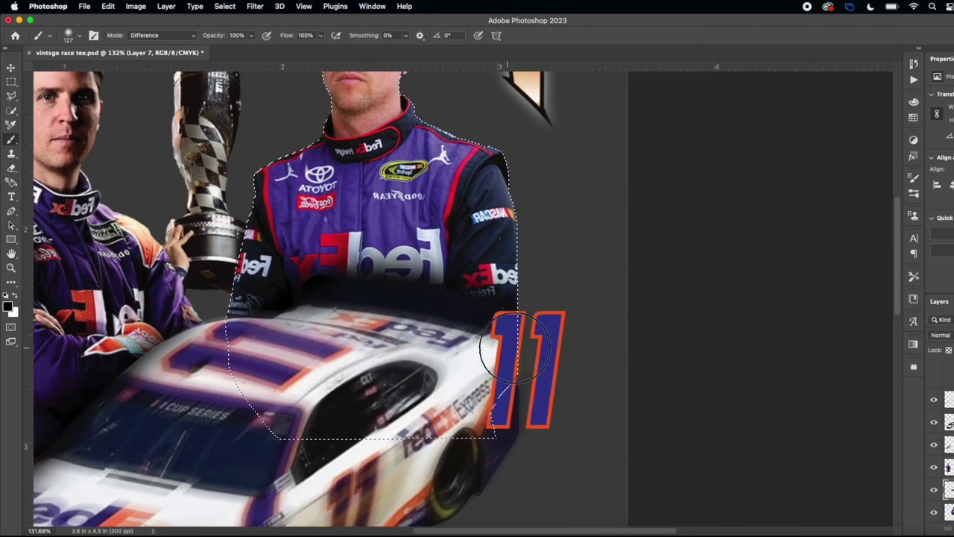
scroll(410, 347, left, 1)
click(10, 82)
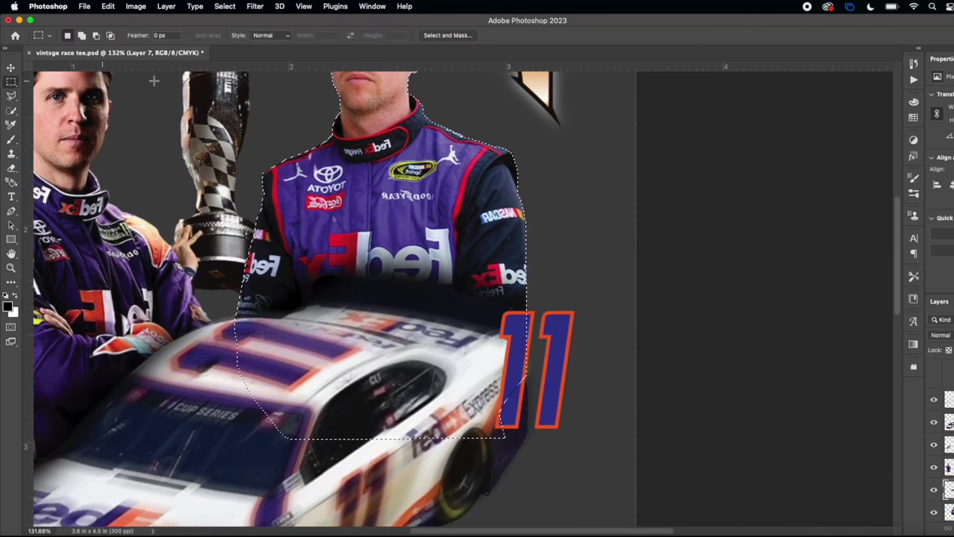
click(153, 79)
Step: Scale the trophy cutout down and position it between the drivers, with the cup just beneath the HAMLIN title and its holder visible above the car
scroll(153, 82, up, 5)
scroll(153, 82, left, 7)
scroll(81, 102, down, 2)
click(11, 68)
key(super+t)
key(Escape)
click(416, 229)
key(super+t)
scroll(430, 248, down, 5)
drag(429, 248, 428, 168)
scroll(428, 169, up, 3)
drag(497, 223, 421, 253)
drag(469, 153, 488, 111)
key(Return)
scroll(419, 237, down, 3)
scroll(419, 237, down, 1)
drag(440, 262, 444, 274)
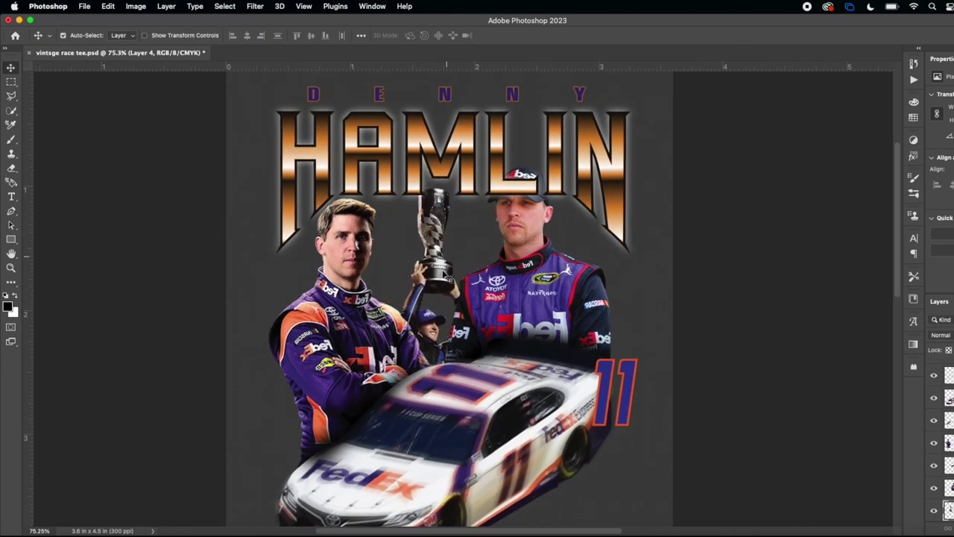
Step: Enlarge the slanted 11 and position it over the rear end of the race car
click(602, 393)
key(super+t)
drag(606, 426, 610, 459)
scroll(598, 494, down, 1)
key(Return)
scroll(630, 417, up, 2)
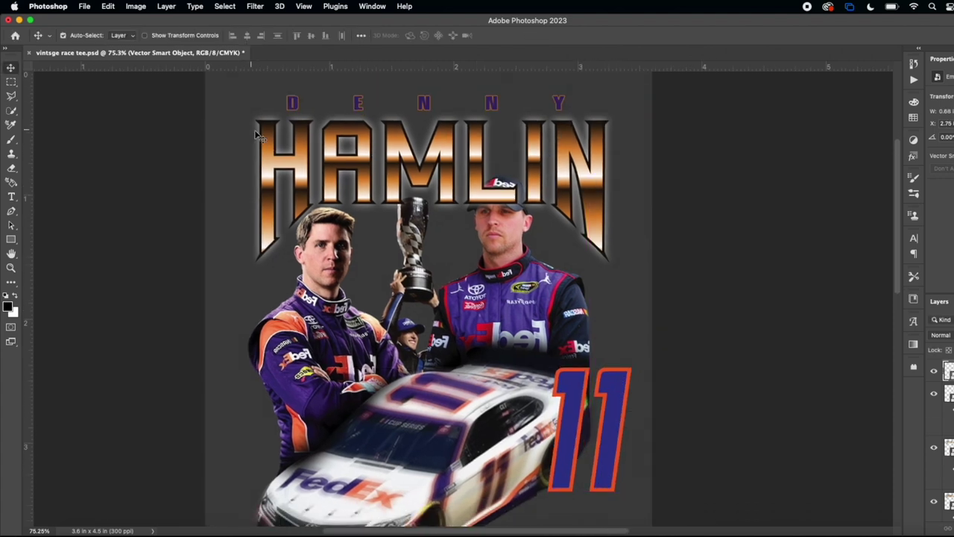
Step: Create a new blank document measuring 3.6 x 4.5 in at 300 ppi
click(15, 35)
click(34, 90)
click(361, 181)
click(760, 436)
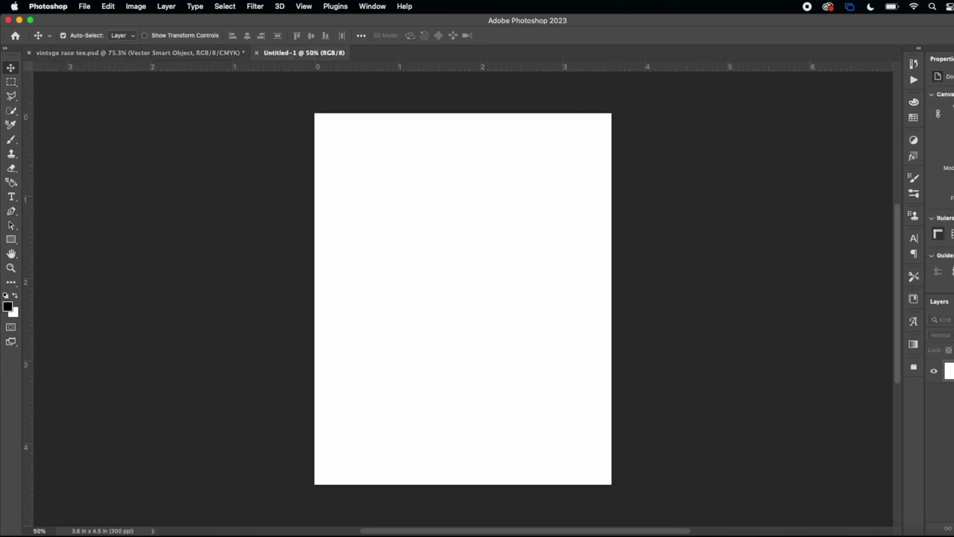
Step: Add a new layer above the white background and fill it with black
key(super+alt+shift+n)
click(108, 6)
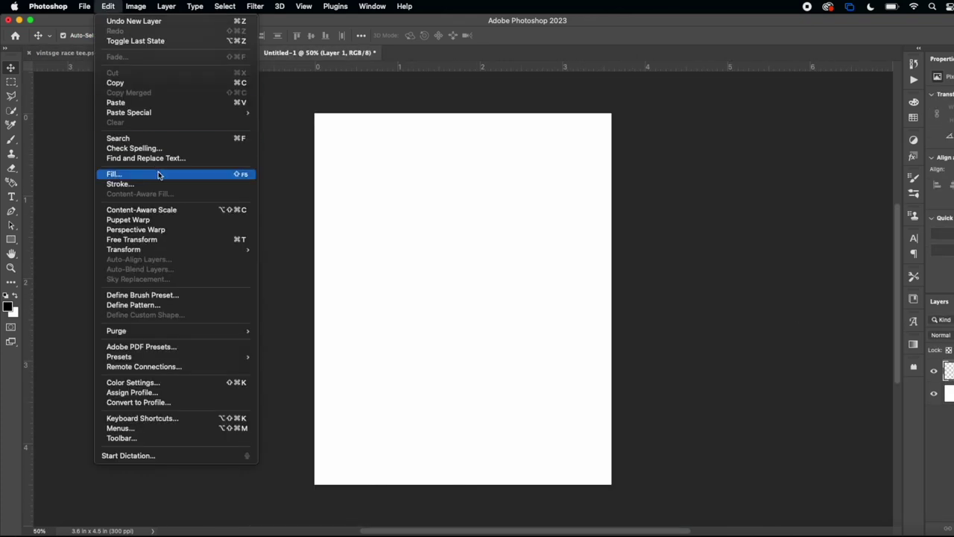
click(123, 174)
click(582, 133)
click(591, 124)
click(633, 135)
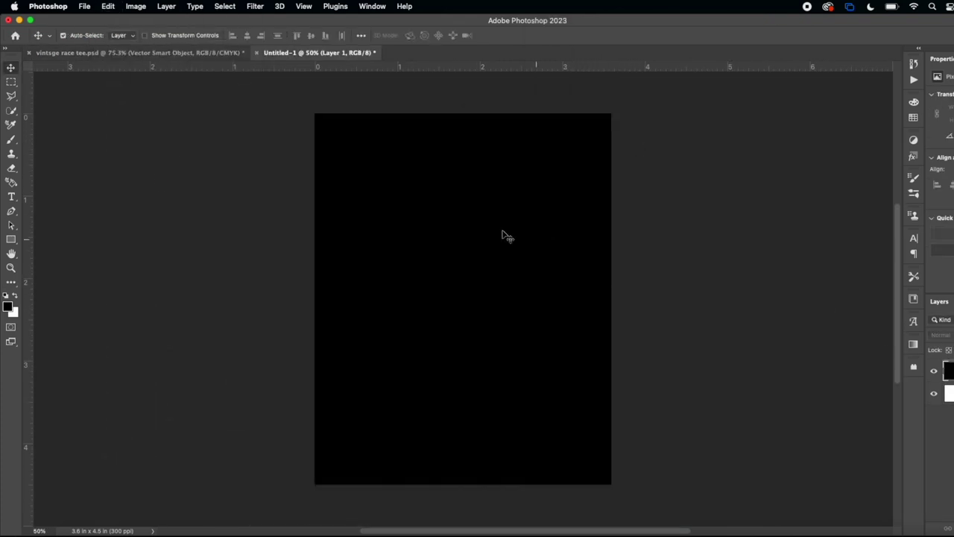
Step: Draw a thin four-pointed star about 388 px wide with the Polygon tool, using 4 sides and an orange fill
click(10, 282)
click(10, 238)
click(56, 247)
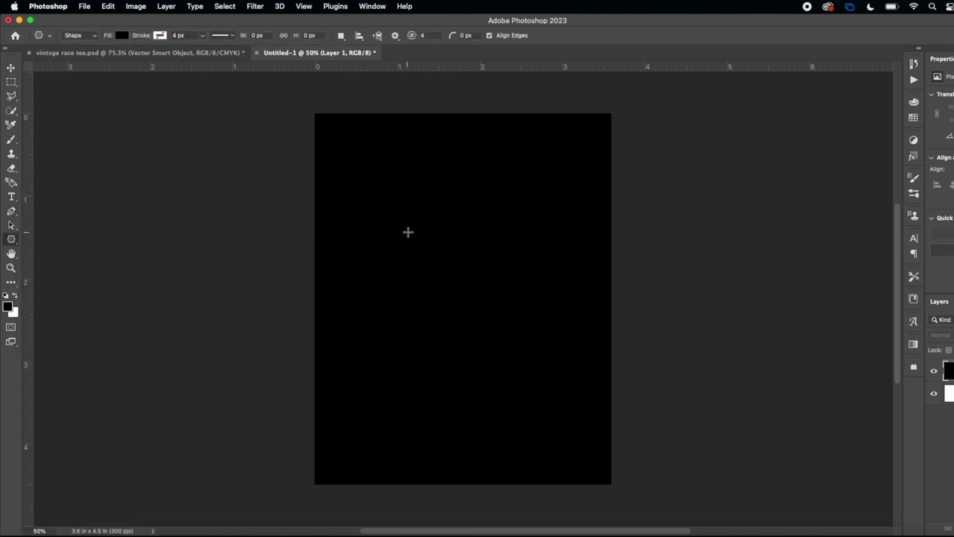
click(120, 35)
drag(441, 215, 518, 300)
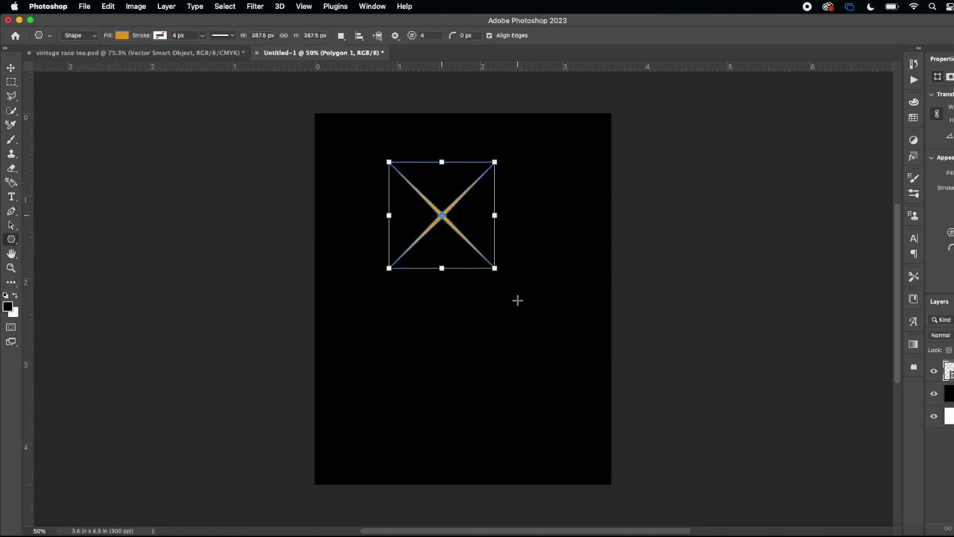
Step: Enlarge the orange star to nearly the canvas width, rotate it to a slight tilt and move it to the horizontal centre
click(15, 72)
drag(455, 213, 601, 234)
drag(508, 229, 477, 255)
drag(580, 153, 504, 113)
key(Return)
Step: Duplicate the star, rotate the copy about 46 degrees, scale it down and centre it on the original to form eight rays
drag(471, 261, 501, 283)
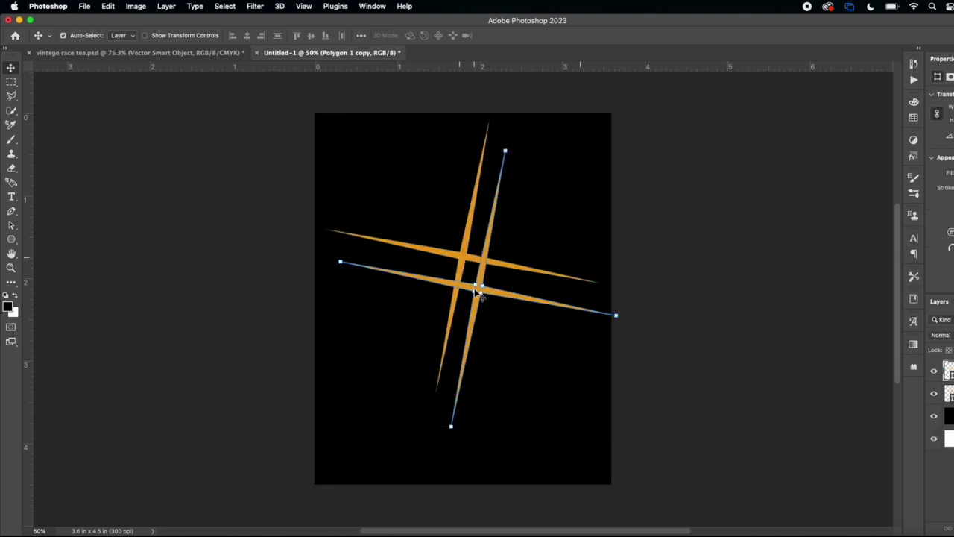
key(ctrl+t)
drag(621, 149, 675, 292)
drag(505, 292, 489, 264)
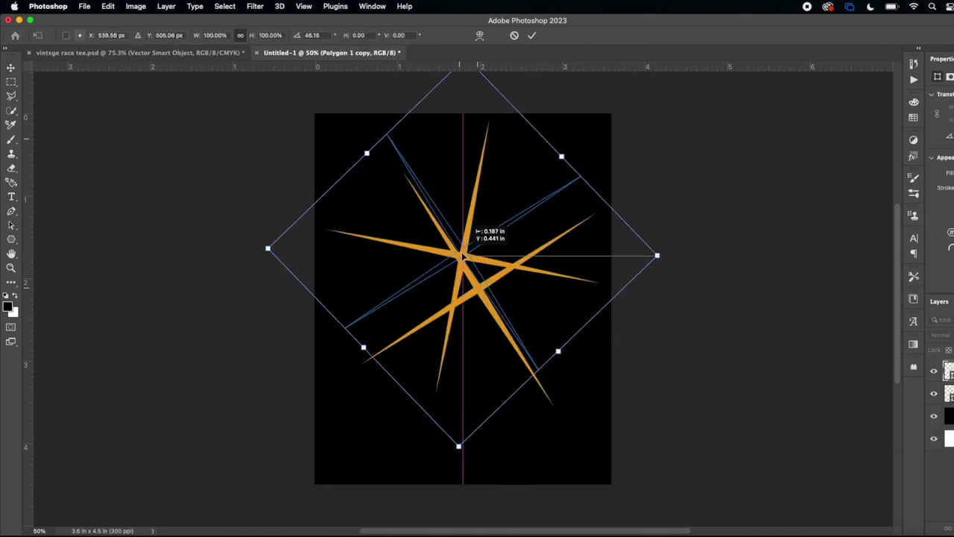
drag(660, 258, 600, 261)
key(Return)
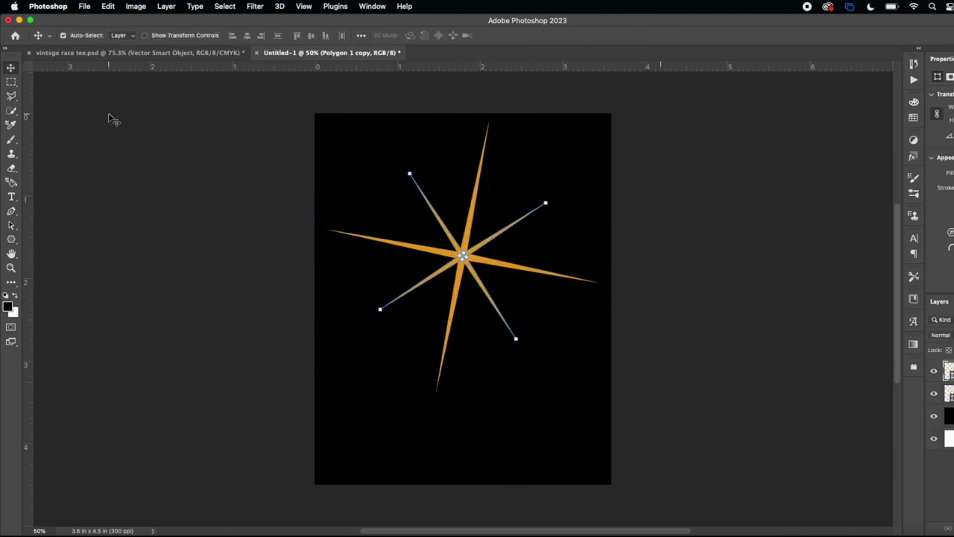
Step: Select both star shapes and merge them into a single shape layer
click(383, 132)
right_click(941, 371)
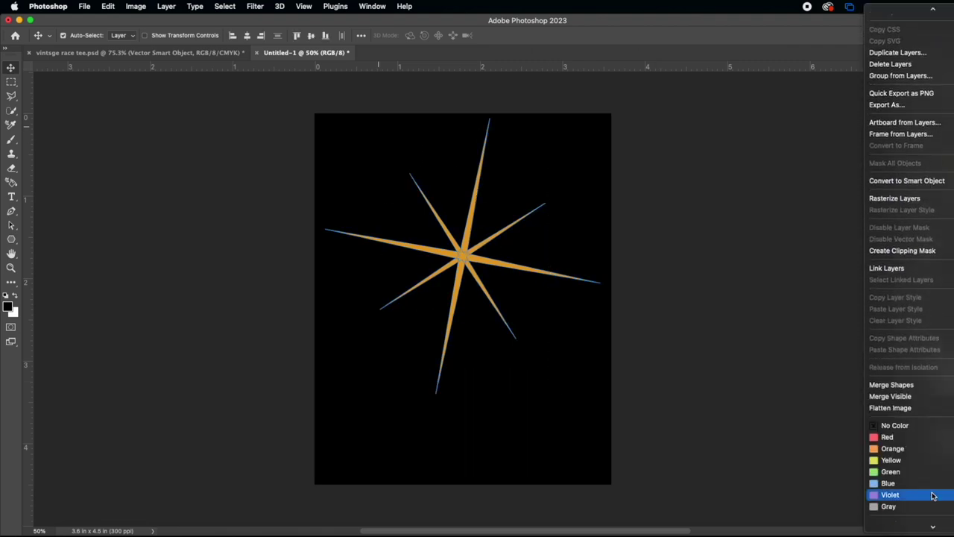
click(895, 386)
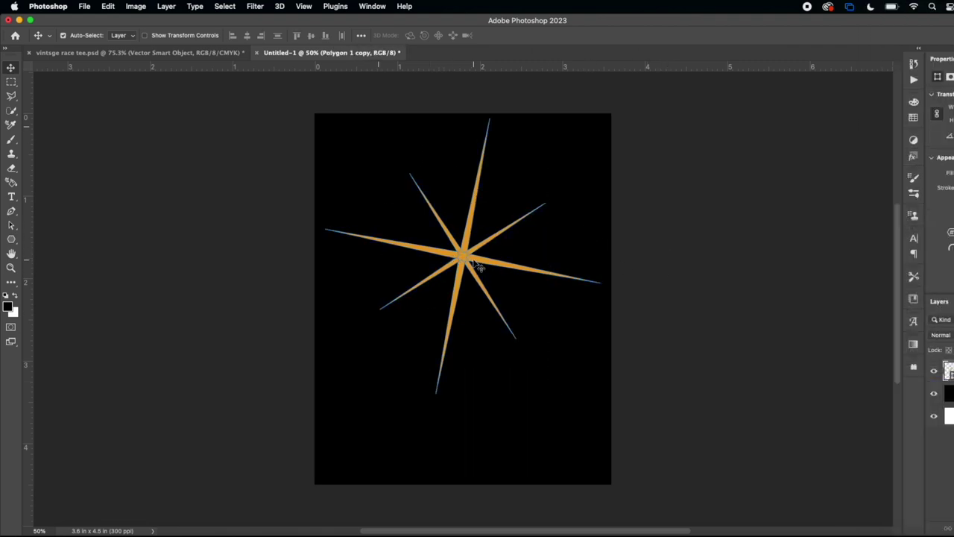
Step: Convert the merged star to a smart object and soften its rays with a Gaussian Blur
click(255, 6)
mouse_move(288, 149)
click(437, 175)
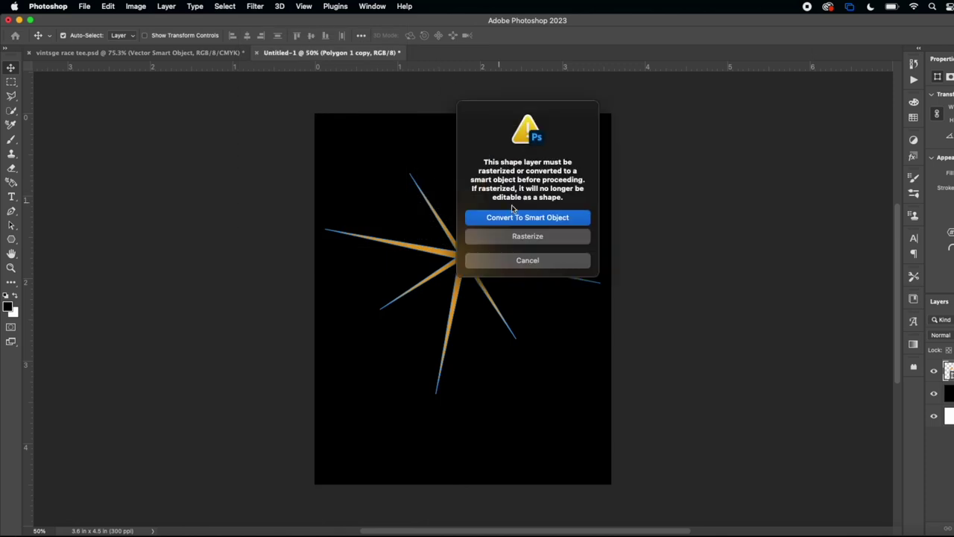
click(529, 215)
drag(602, 250, 599, 250)
key(Return)
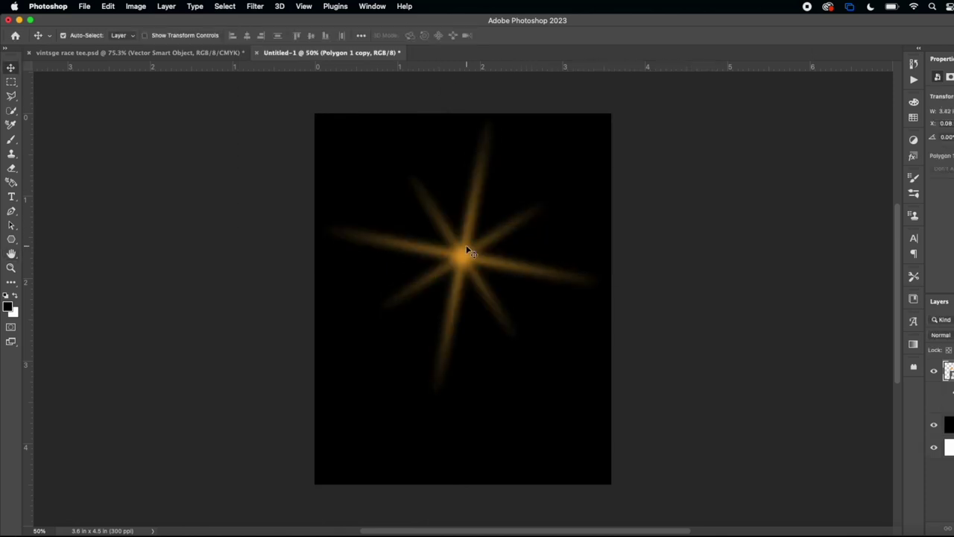
Step: Rasterize the blurred star's smart object
key(b)
click(471, 263)
key(Return)
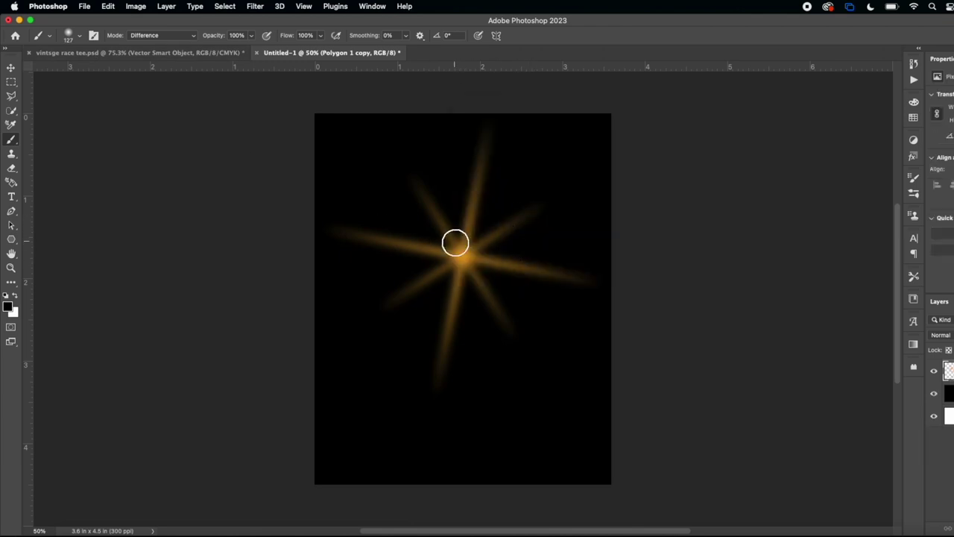
Step: Add a layer above the star and paint a white glow at its centre with a 114 px Soft Round brush at 0% hardness
click(79, 39)
click(80, 67)
click(14, 296)
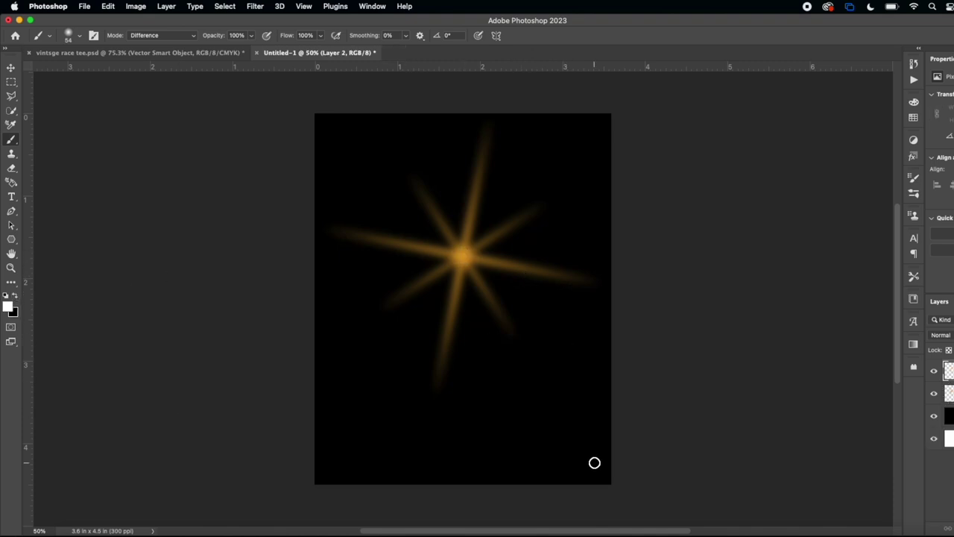
click(79, 36)
click(462, 255)
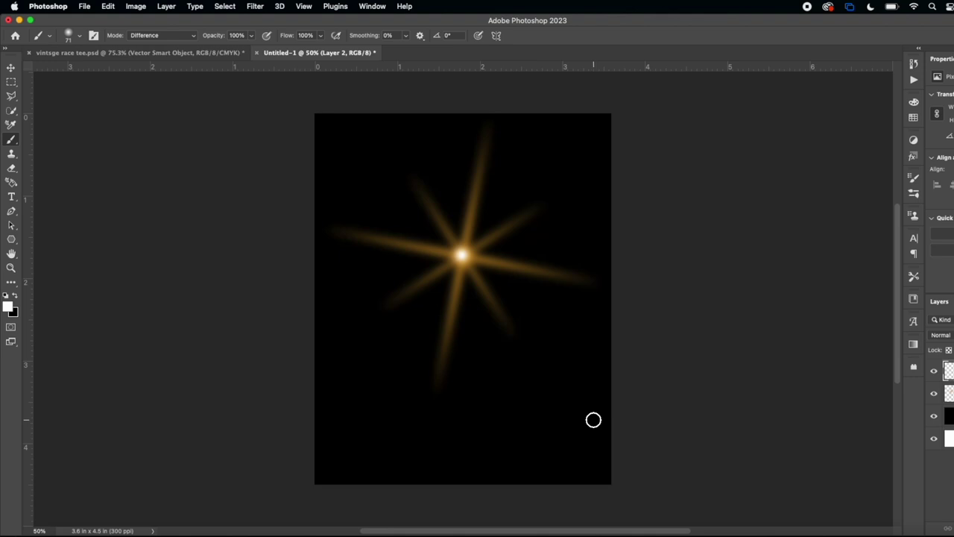
click(79, 35)
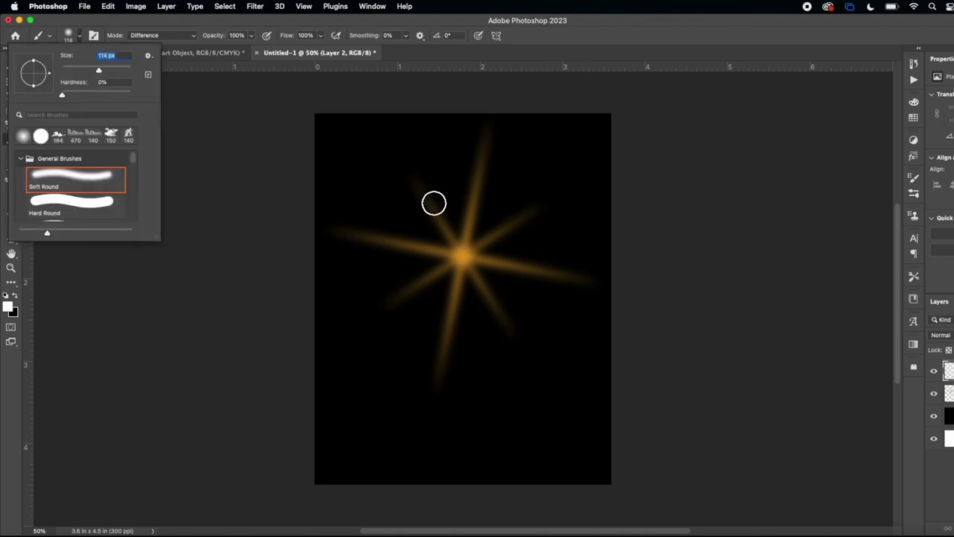
click(462, 257)
Step: Bring the star and white glow layers into vintsge race tee.psd and merge them into one layer
key(v)
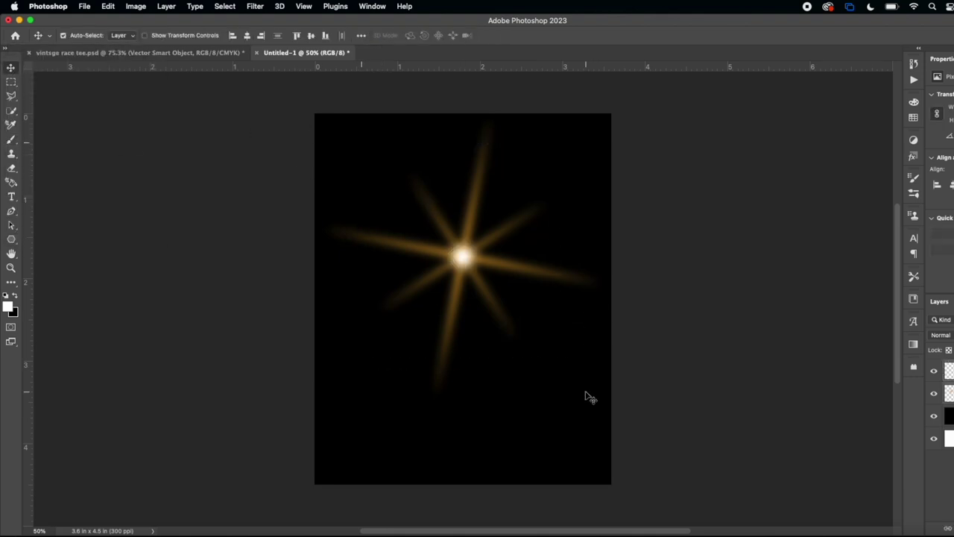
drag(170, 64, 308, 90)
right_click(952, 373)
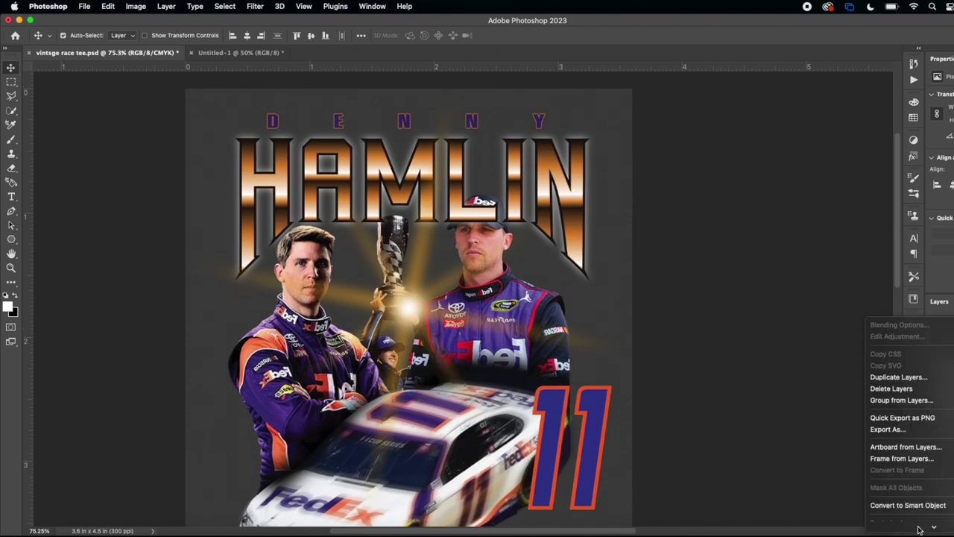
click(895, 409)
Step: Send the star flare's layer behind the title, drivers and trophy, and centre the flare behind the cup of the trophy
drag(411, 313, 431, 211)
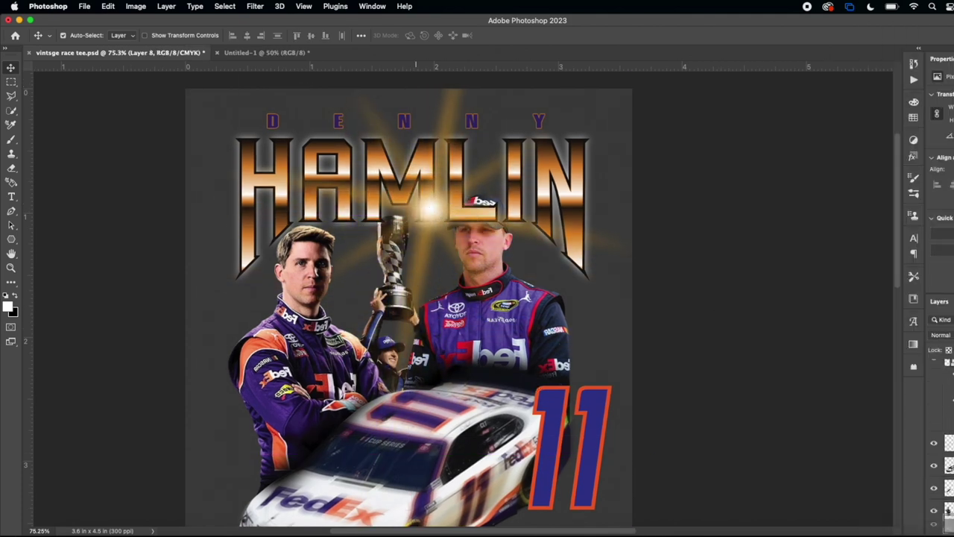
drag(953, 520, 953, 478)
drag(431, 253, 399, 255)
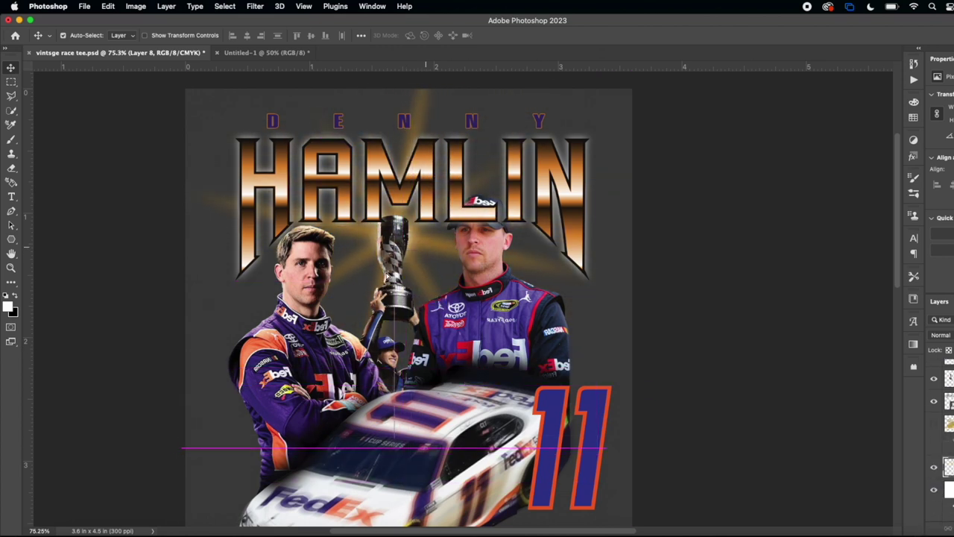
Step: Duplicate the trophy layer behind the original and give the copy a pale-coloured layer style
key(super+j)
right_click(947, 399)
click(915, 400)
click(494, 358)
click(725, 249)
click(505, 285)
click(754, 279)
click(853, 214)
Step: Apply a Gaussian Blur to the trophy copy to make a soft glow around the trophy
click(255, 6)
mouse_move(368, 148)
click(449, 188)
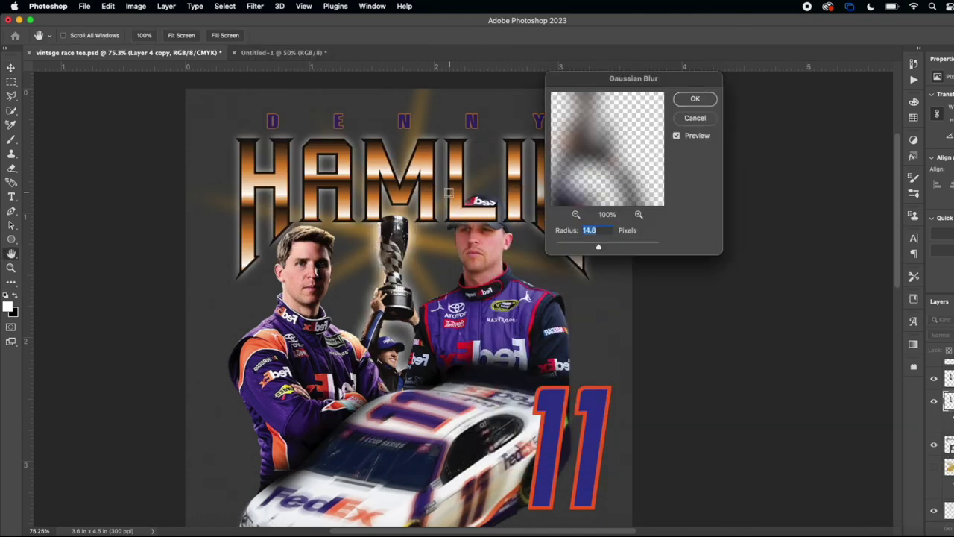
drag(597, 248, 594, 249)
click(694, 100)
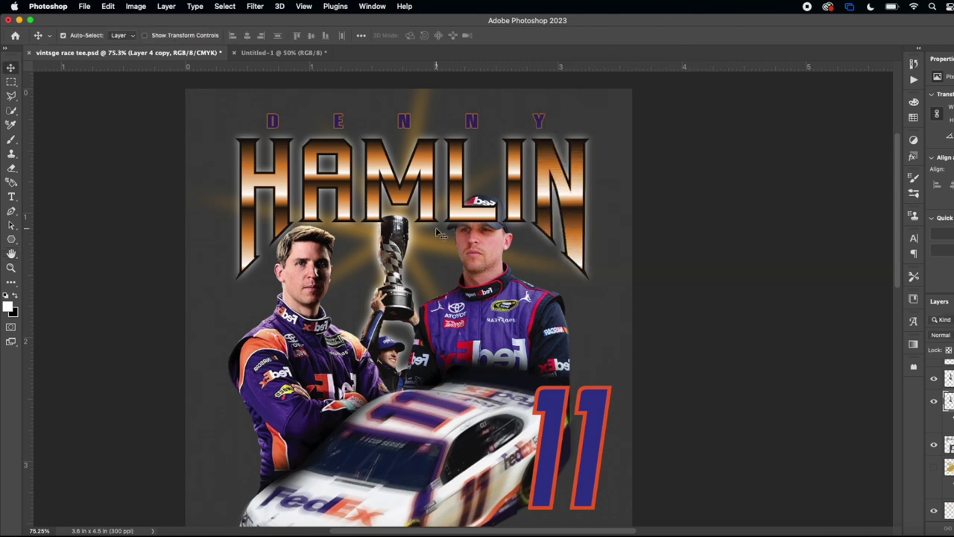
Step: Add a new layer directly beneath the star flare's layer
scroll(435, 227, right, 1)
scroll(436, 231, down, 3)
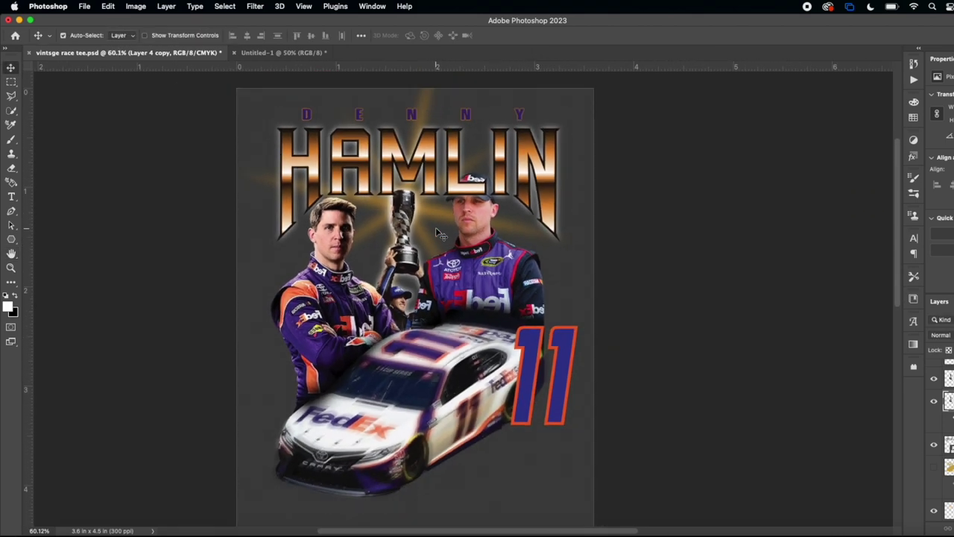
scroll(430, 296, down, 1)
scroll(431, 297, right, 1)
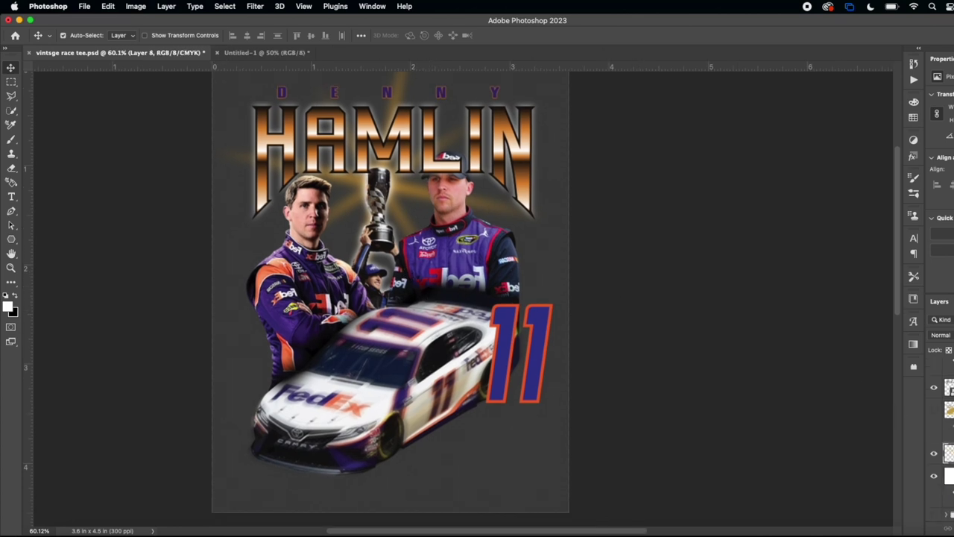
scroll(304, 220, up, 1)
scroll(304, 219, left, 1)
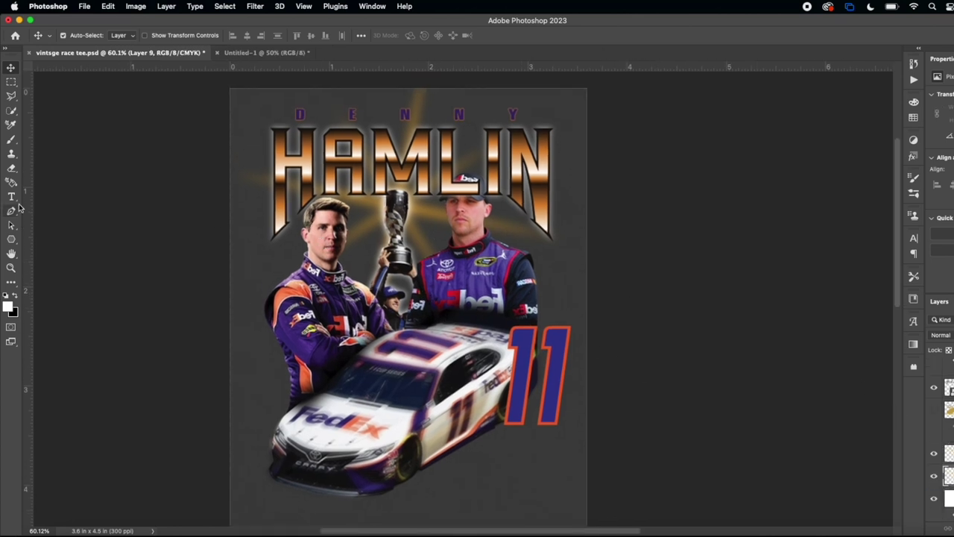
Step: Paint hard-edged white backing on the new layer behind the title and the two drivers' upper bodies, using the Brush tool
click(12, 141)
click(72, 35)
mouse_move(292, 111)
mouse_down()
mouse_move(298, 224)
mouse_move(396, 156)
mouse_move(335, 315)
mouse_move(499, 249)
mouse_up()
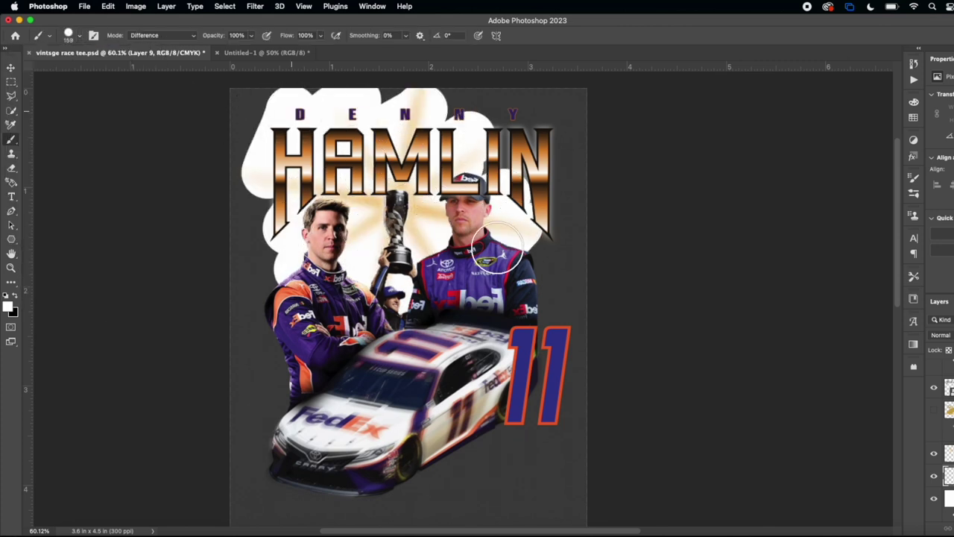
mouse_move(433, 385)
mouse_down()
mouse_move(572, 278)
mouse_move(530, 398)
mouse_up()
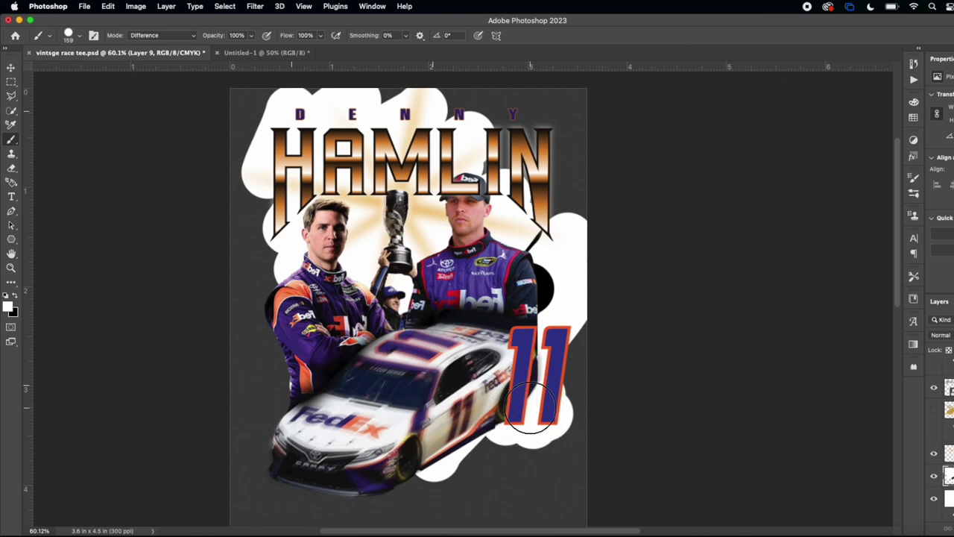
click(530, 239)
key(super+z)
key(super+z)
key(super+z)
key(super+z)
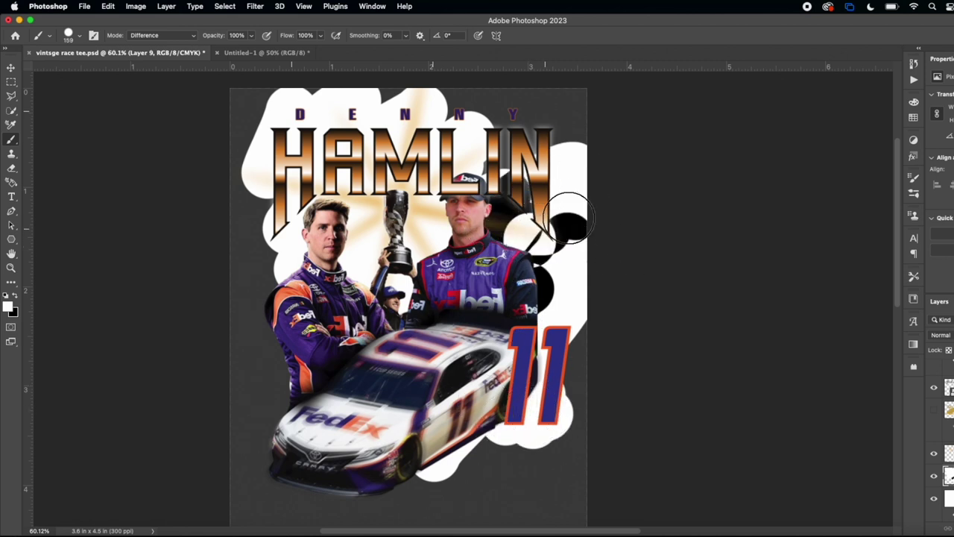
Step: Set the brush mode to Normal and extend the white backing around the title, drivers, number 11 and underside of the car
click(177, 36)
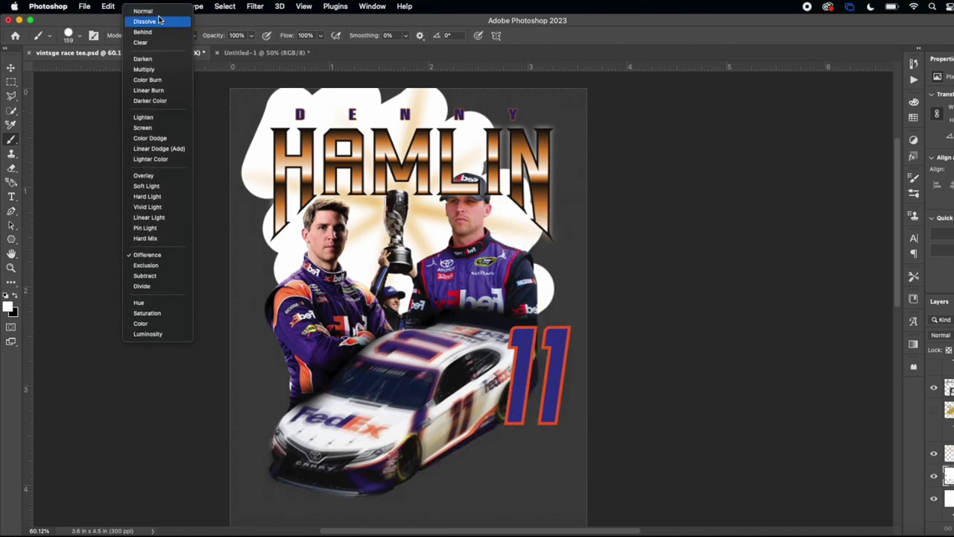
click(146, 19)
mouse_move(522, 275)
mouse_down()
mouse_move(552, 239)
mouse_move(554, 360)
mouse_up()
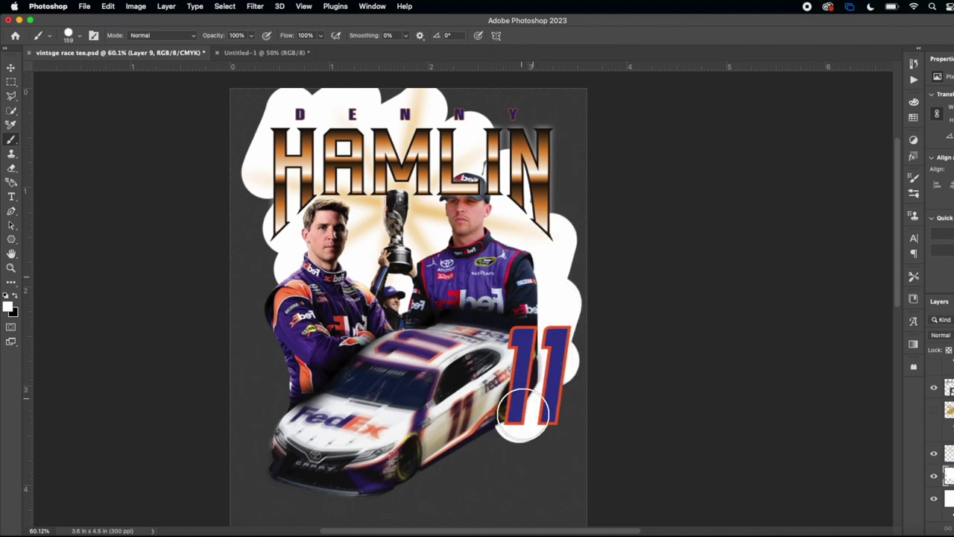
drag(523, 414, 362, 409)
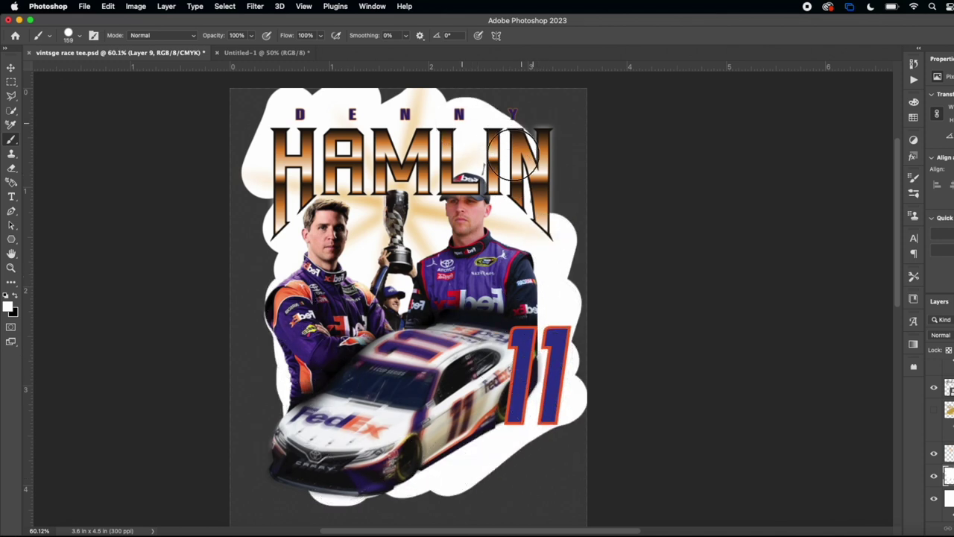
mouse_move(502, 137)
mouse_down()
mouse_move(570, 224)
mouse_move(689, 123)
mouse_up()
Step: Give the painted backing layer a Color Overlay in muted purple, hex 56536b
double_click(950, 476)
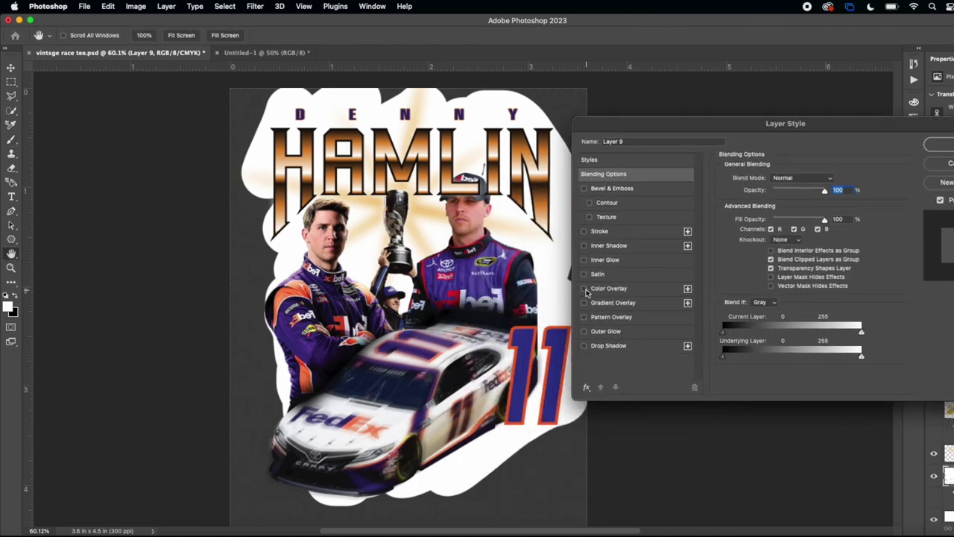
click(613, 290)
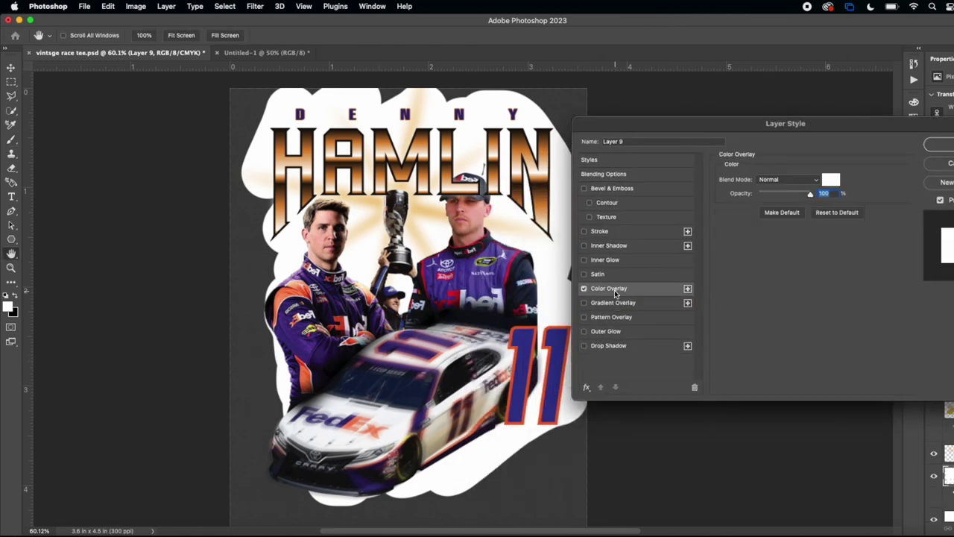
click(842, 181)
click(656, 406)
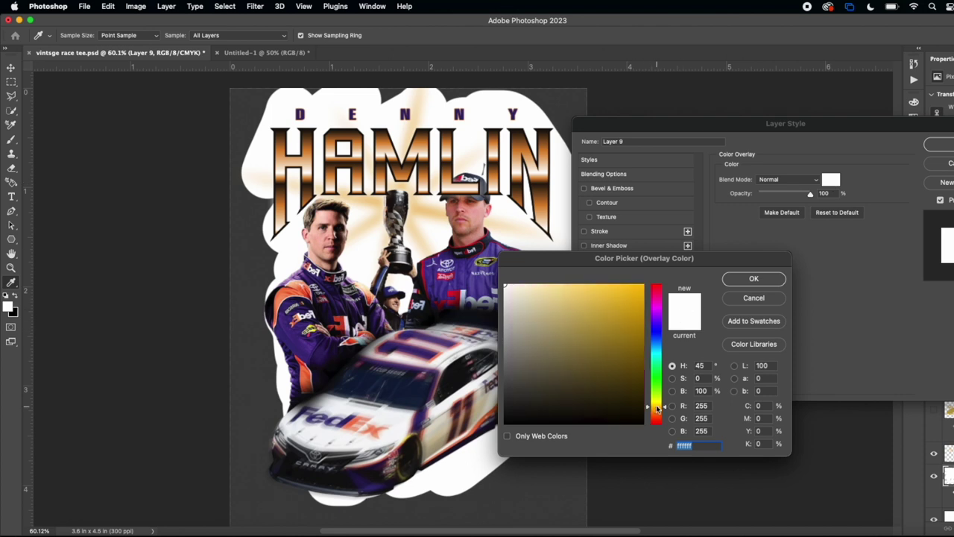
click(639, 296)
drag(639, 296, 547, 364)
drag(649, 349, 652, 326)
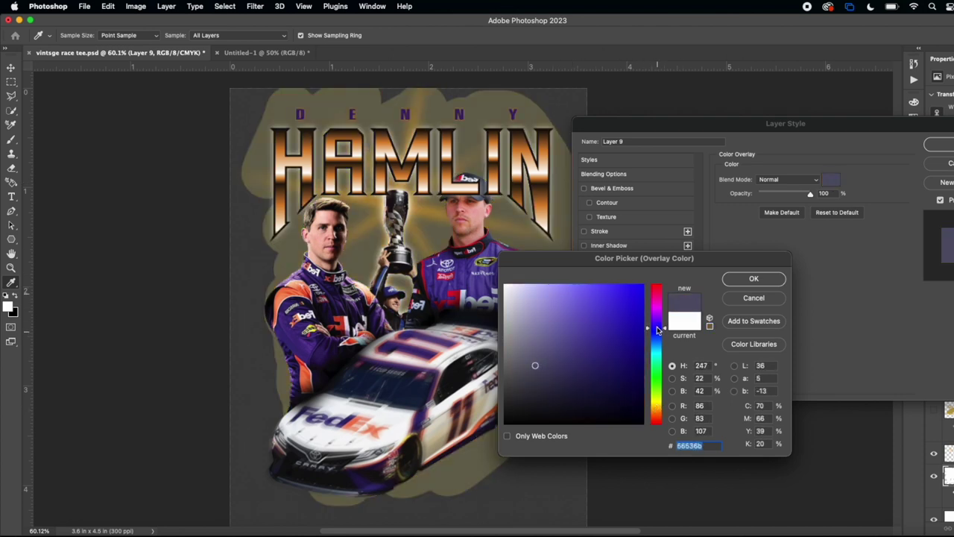
click(743, 281)
key(Return)
Step: Roughen the lower edge of the purple backing beside the car with the Eraser, using a 324 px textured brush
key(b)
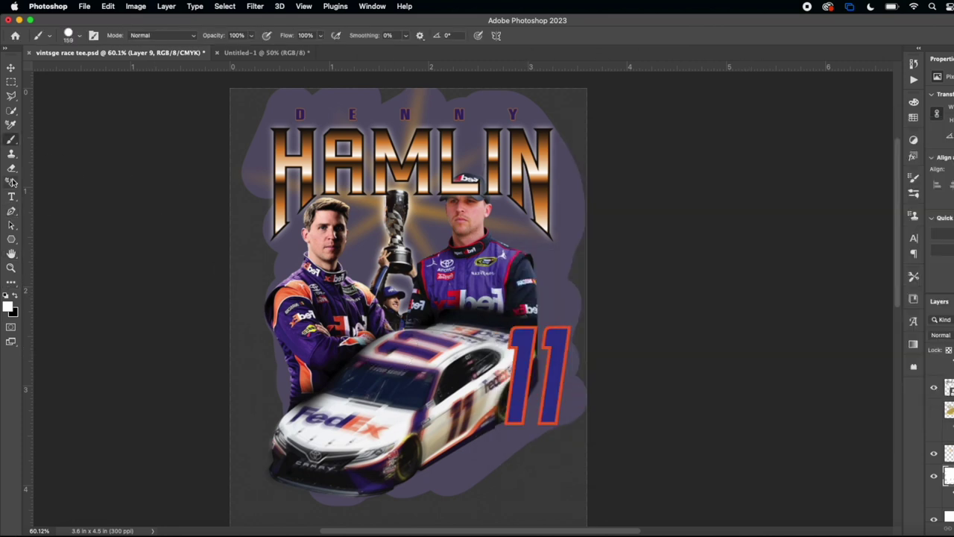
click(11, 168)
click(79, 35)
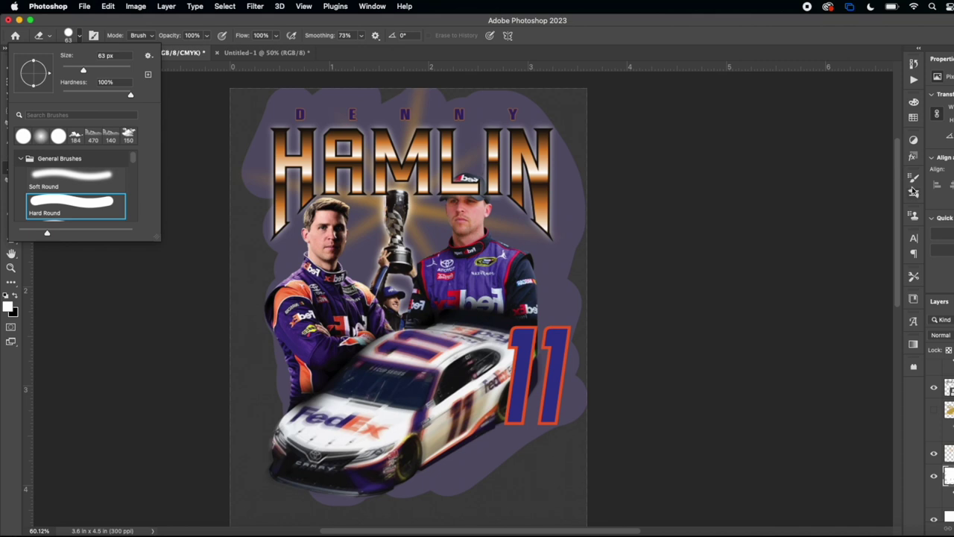
click(913, 181)
scroll(846, 248, down, 5)
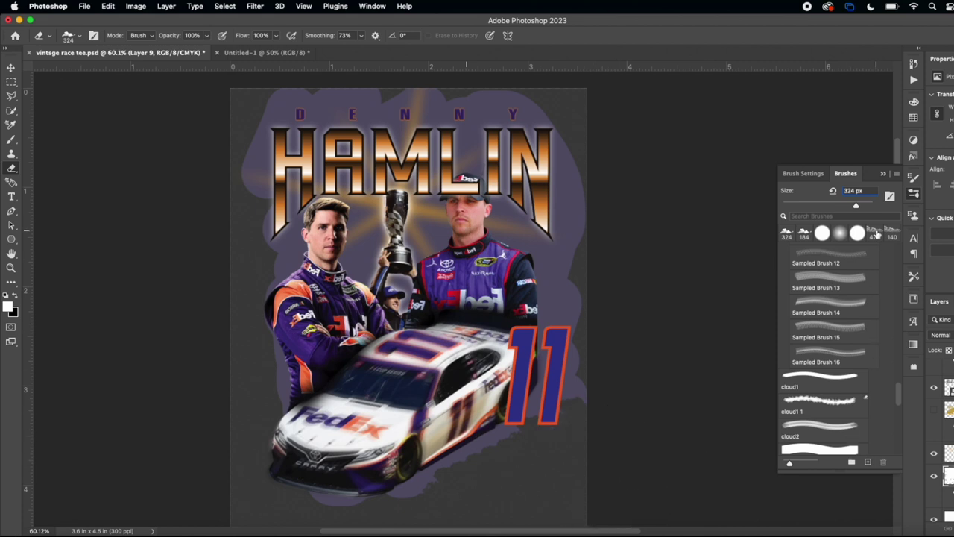
click(876, 235)
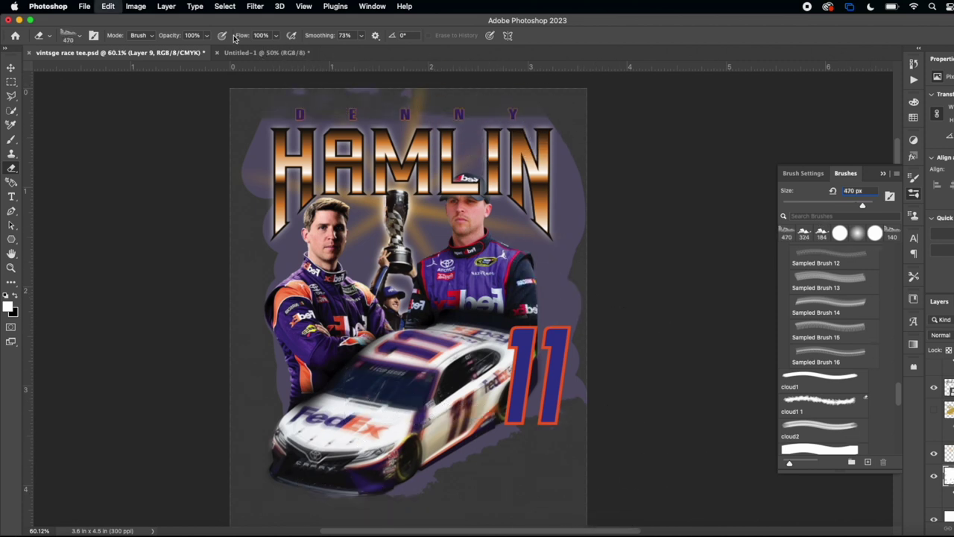
key(super+z)
key(super+z)
Step: Choose the Cloud 11 brush at 312 px for the Eraser and roughen the left and right edges of the purple backing
scroll(879, 281, down, 1)
scroll(879, 281, right, 1)
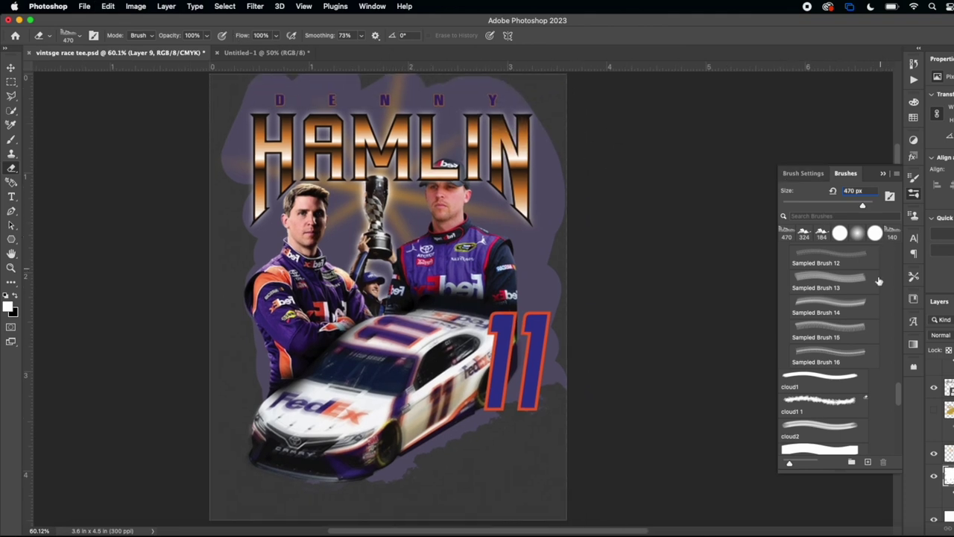
scroll(827, 427, down, 10)
click(845, 205)
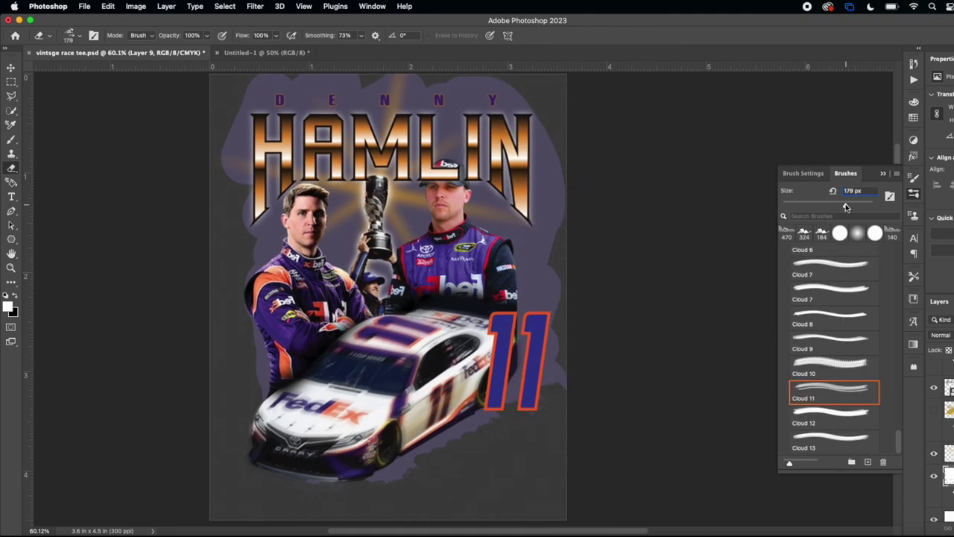
click(552, 235)
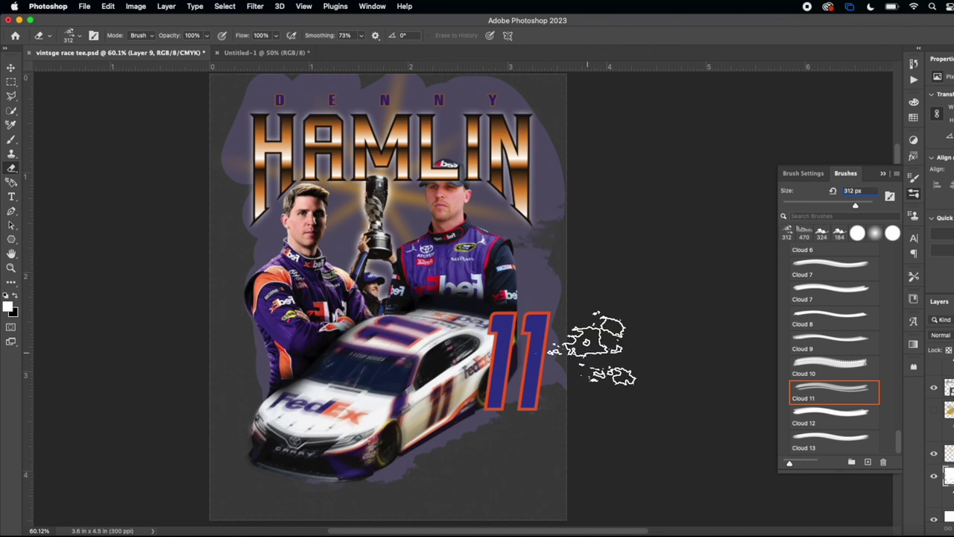
click(212, 142)
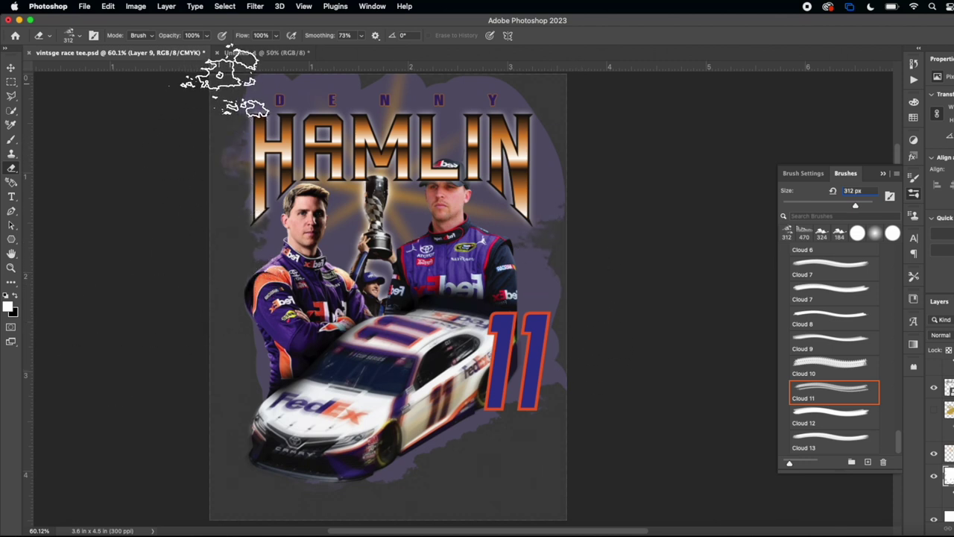
Step: Erase along the backing's top edge and remaining outer edges with the Cloud 11 brush for a distressed outline
scroll(242, 82, up, 3)
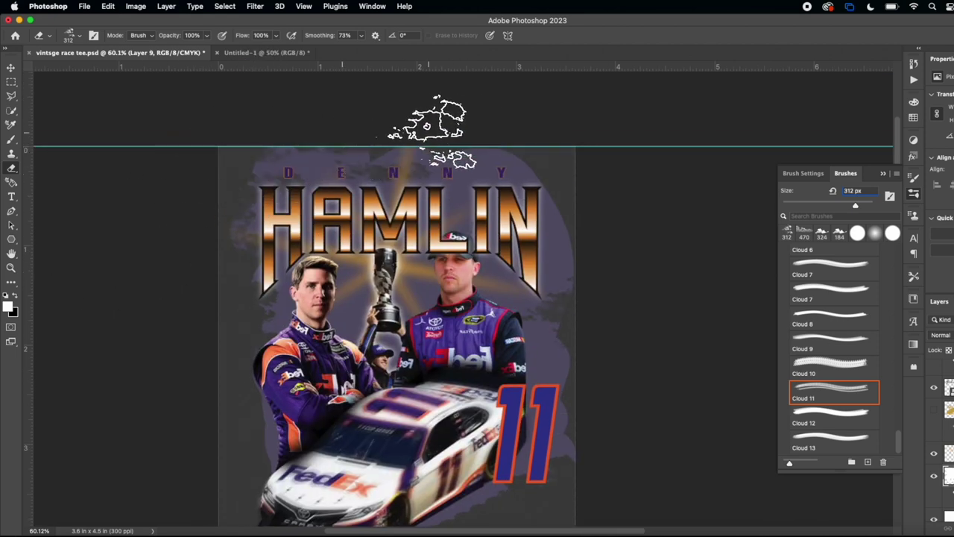
scroll(477, 216, down, 6)
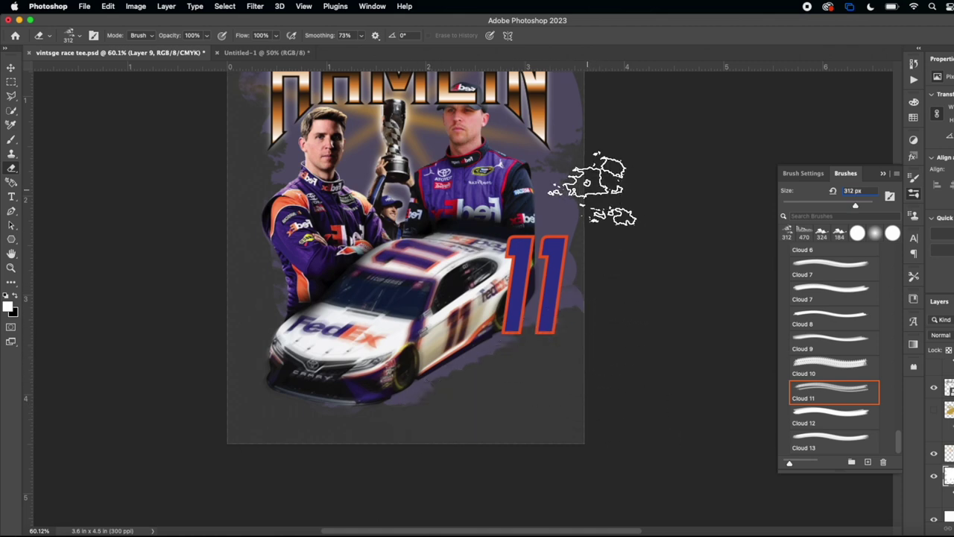
scroll(604, 283, up, 5)
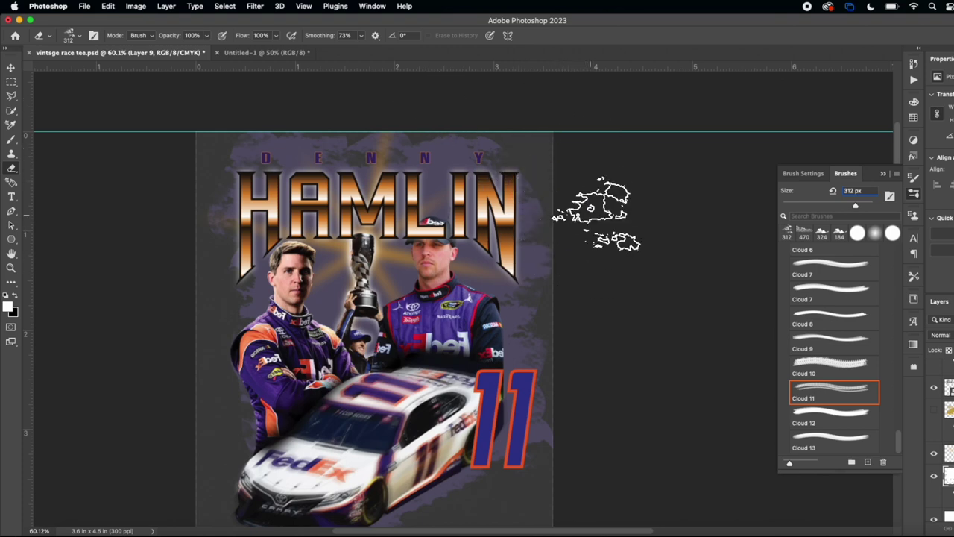
scroll(593, 215, up, 5)
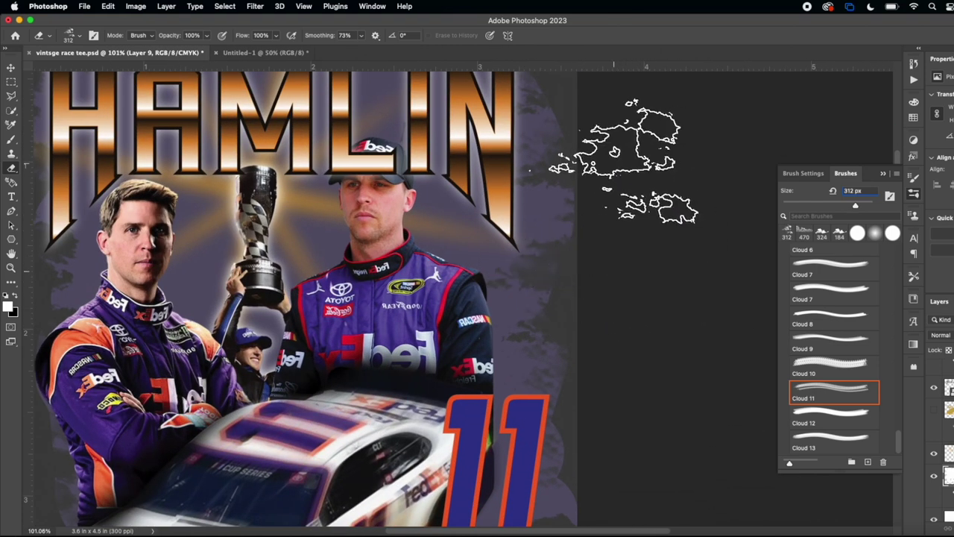
scroll(589, 172, up, 3)
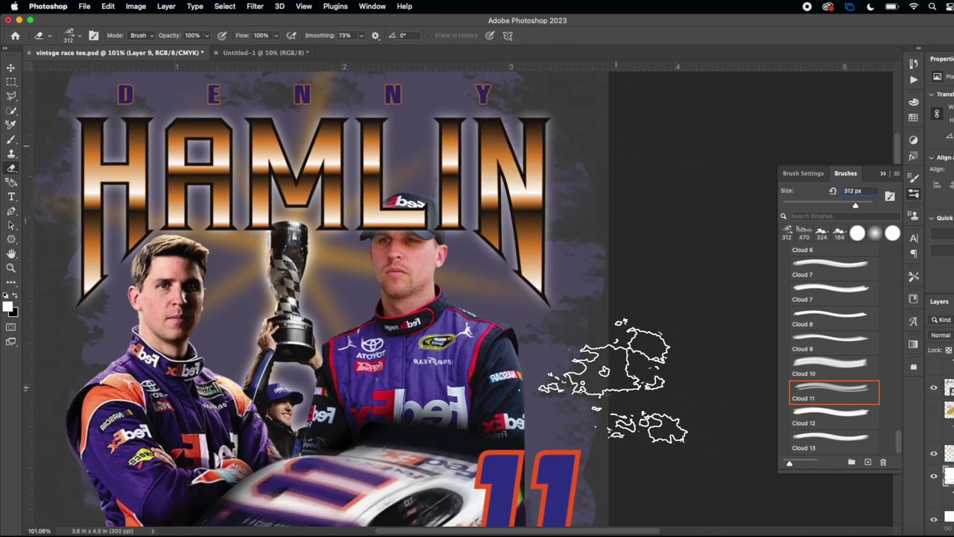
scroll(625, 339, down, 4)
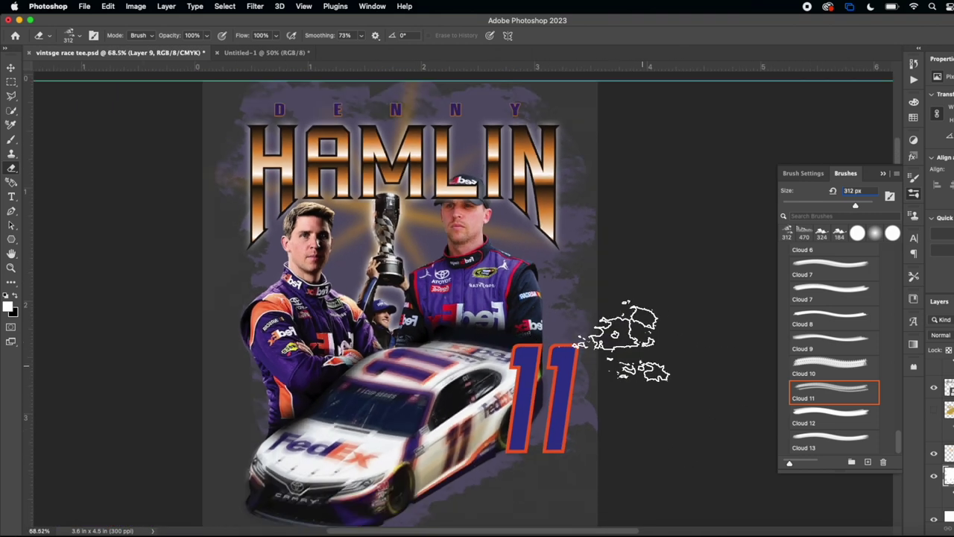
scroll(620, 342, up, 1)
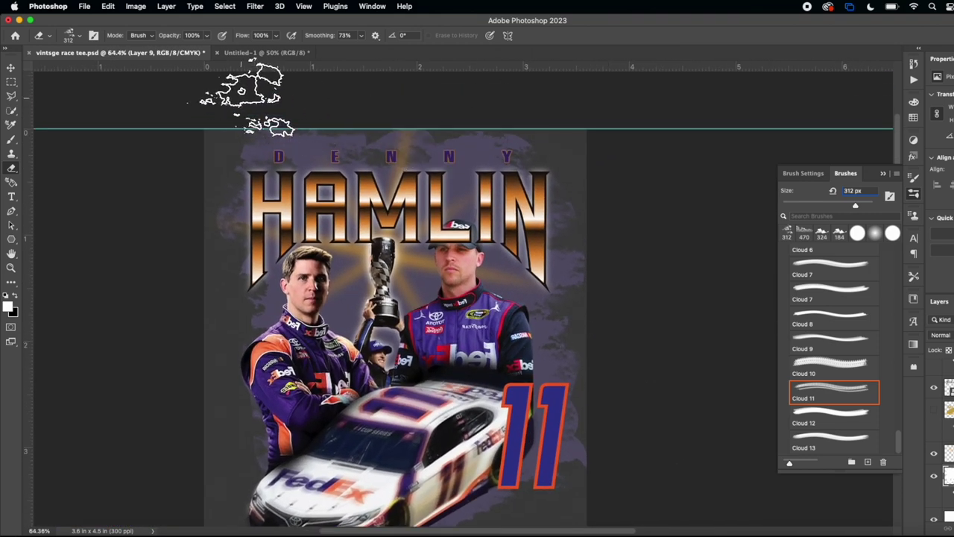
key(v)
scroll(783, 211, down, 3)
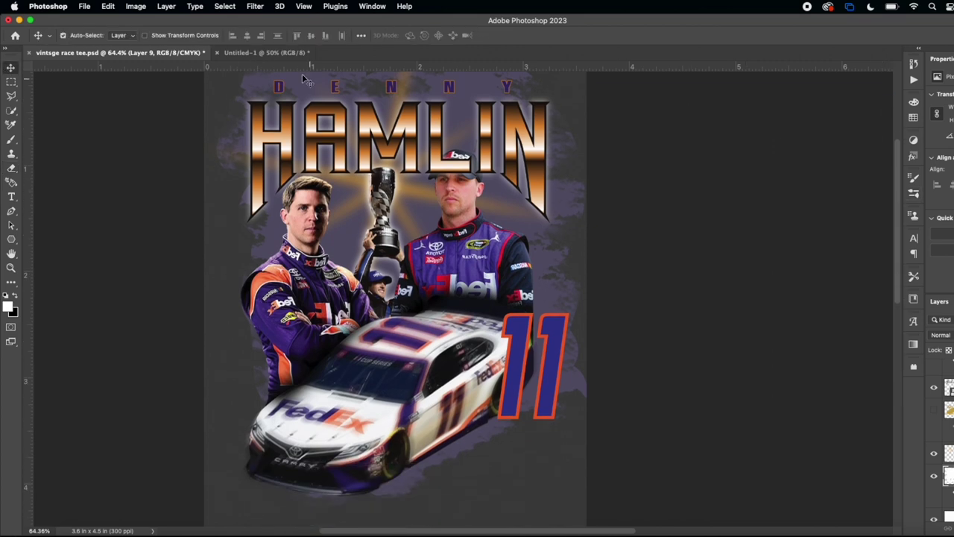
Step: In the Untitled-1 document, delete the selected layer content and hide the black layer
key(ctrl+Tab)
key(Delete)
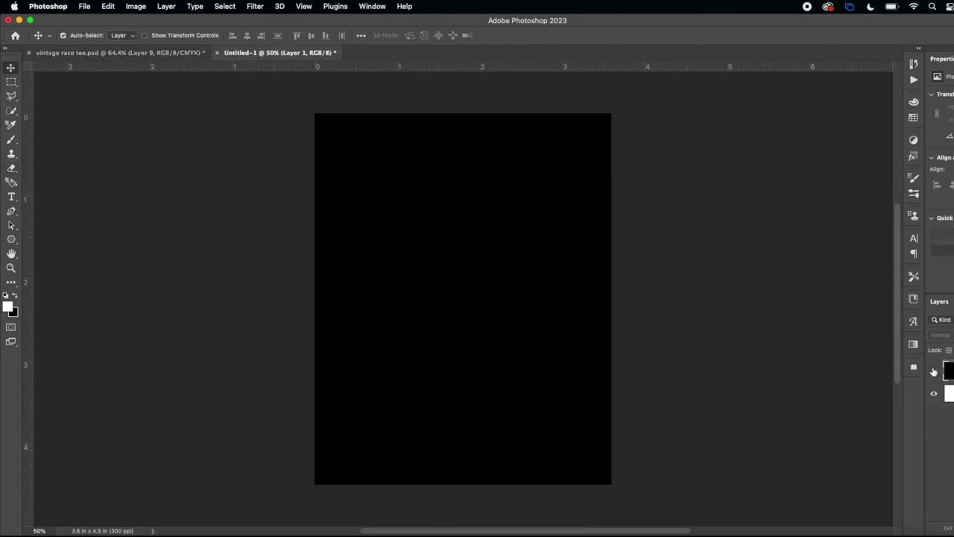
click(934, 371)
Step: Switch to Finder, browse the Graphic Design folders and open the Mockups folder inside Assets
click(69, 535)
scroll(316, 279, up, 10)
double_click(566, 199)
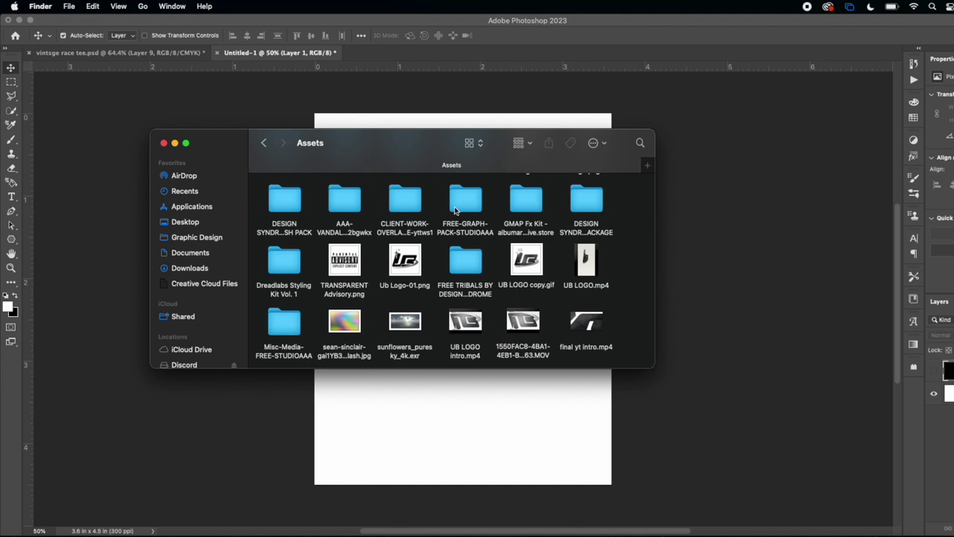
click(263, 143)
click(274, 196)
scroll(390, 248, up, 2)
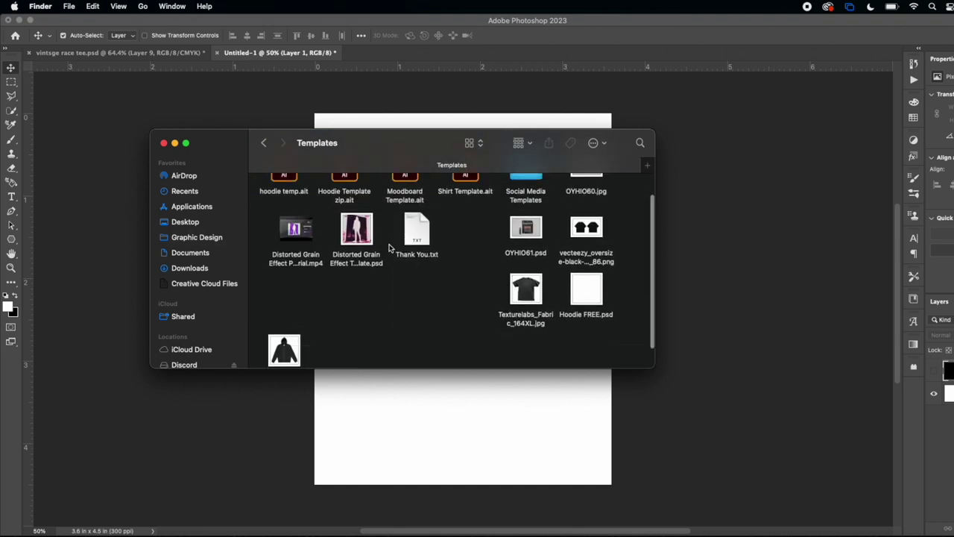
click(264, 143)
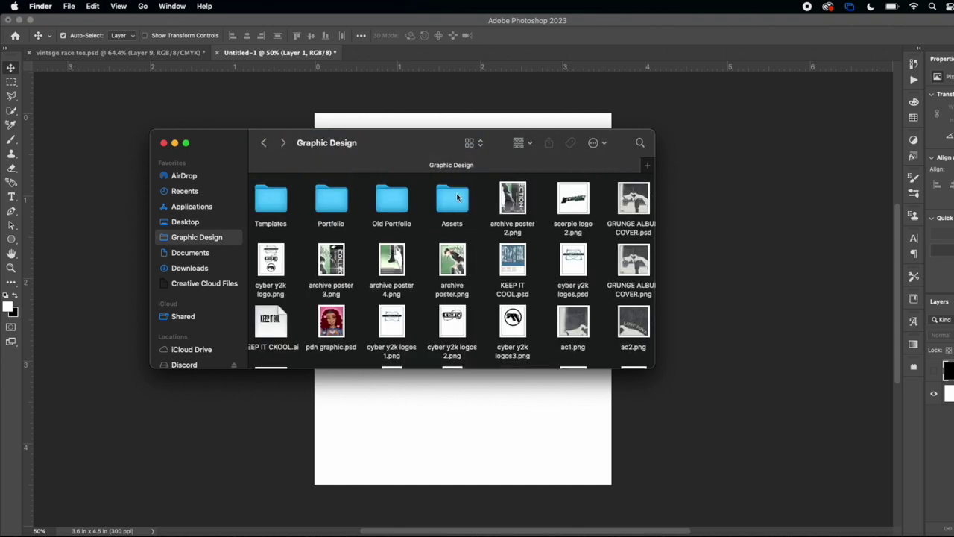
double_click(450, 197)
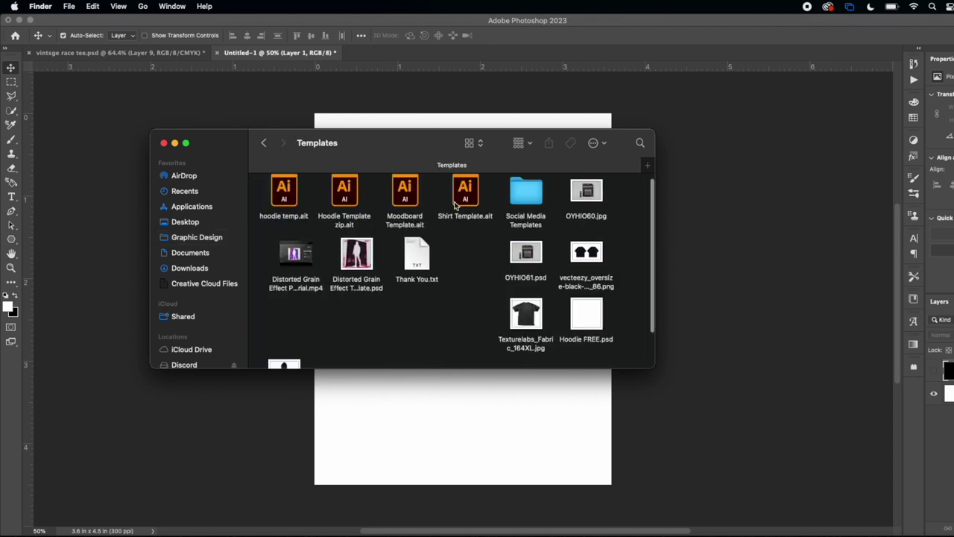
scroll(452, 294, down, 2)
key(super+bracketleft)
double_click(449, 199)
scroll(314, 217, up, 3)
double_click(403, 196)
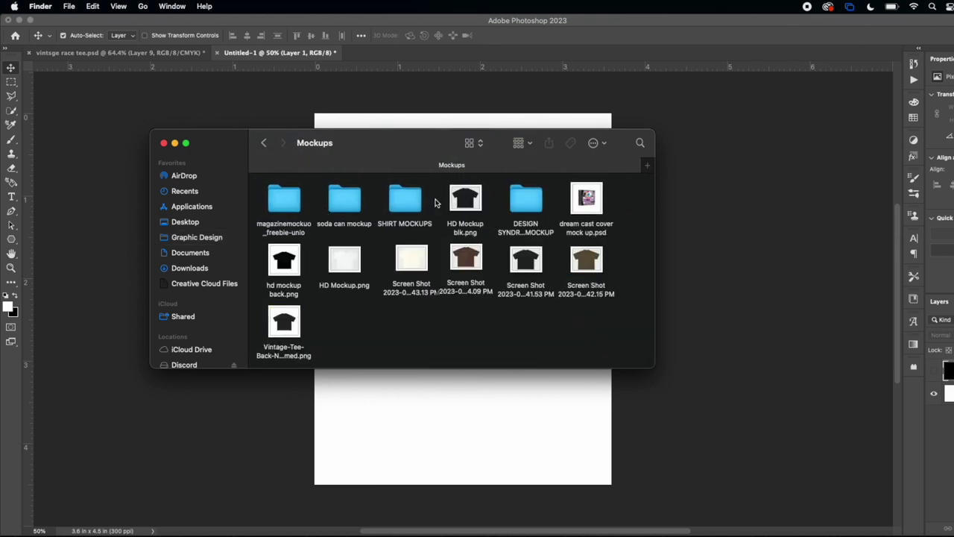
Step: Place HD Mockup blk.png into the Untitled-1 document
drag(464, 198, 460, 375)
scroll(470, 328, up, 5)
key(Return)
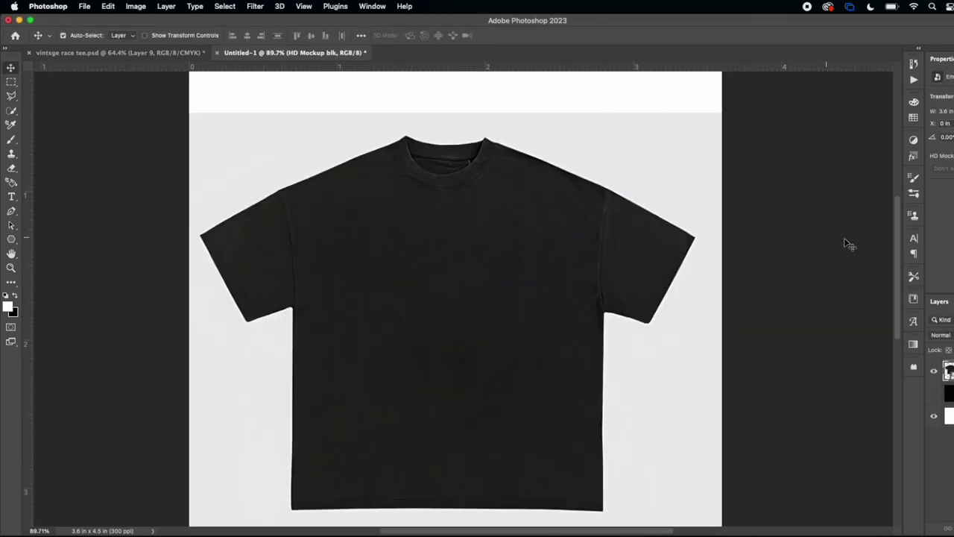
Step: Select the black T-shirt on the mockup layer and modify the selection's boundary
click(528, 209)
super+click(949, 371)
click(224, 6)
mouse_move(227, 166)
click(377, 197)
click(464, 231)
Step: Invert the selection, delete the grey background around the T-shirt and deselect
click(224, 6)
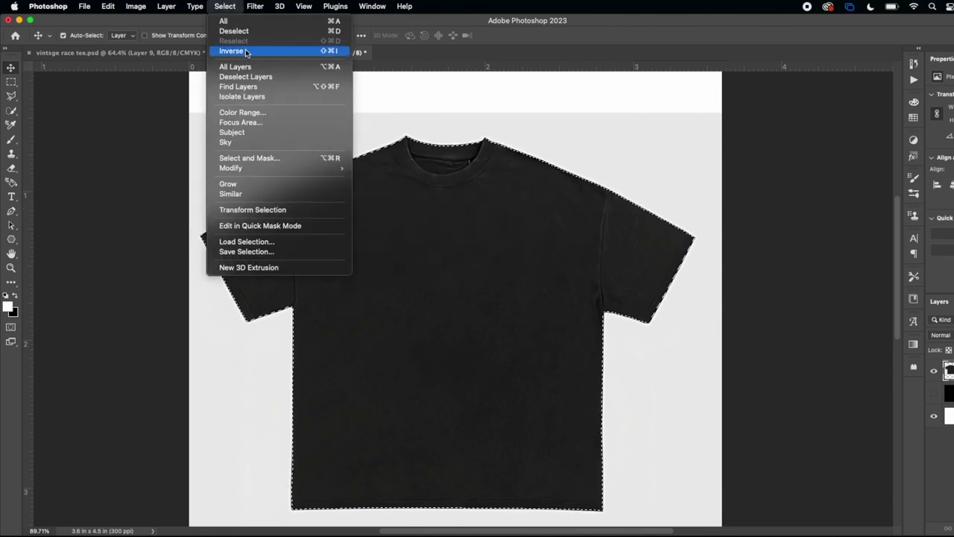
click(246, 51)
key(Delete)
click(12, 82)
click(326, 230)
scroll(326, 230, down, 3)
key(v)
scroll(366, 222, down, 2)
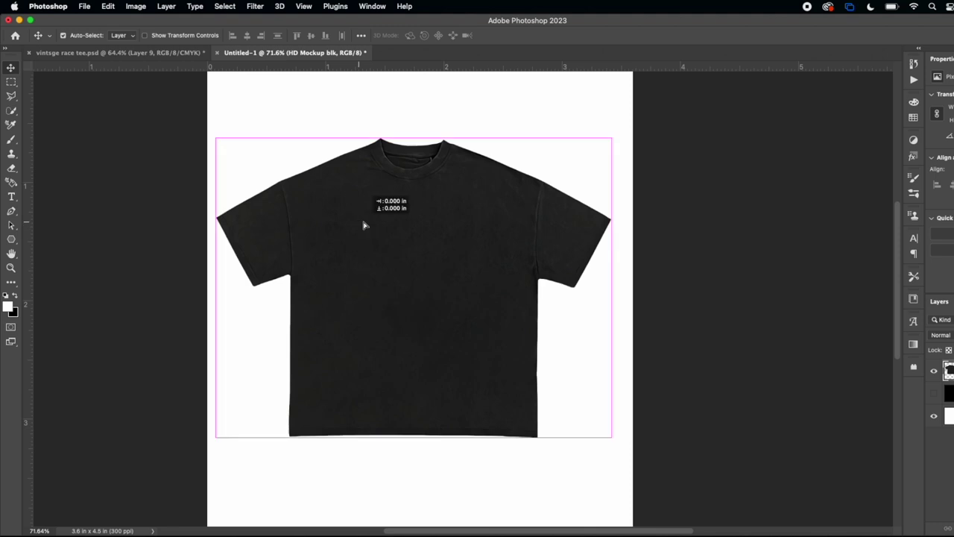
Step: Copy all the race artwork layers from vintsge race tee.psd into the Untitled-1 mockup document
click(173, 53)
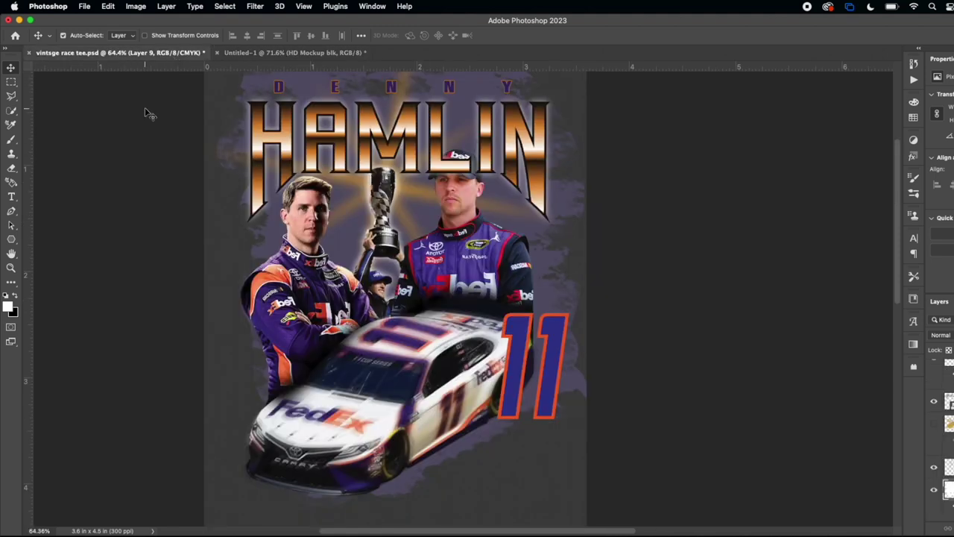
scroll(143, 127, down, 2)
drag(198, 110, 426, 261)
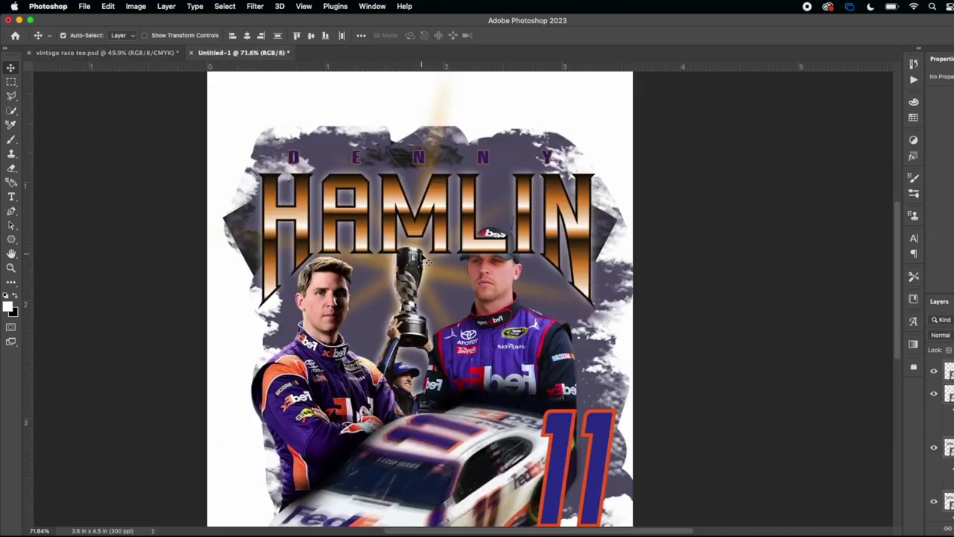
Step: Move the imported artwork up over the T-shirt, group its layers and scale the group to fit the chest
drag(448, 364, 431, 327)
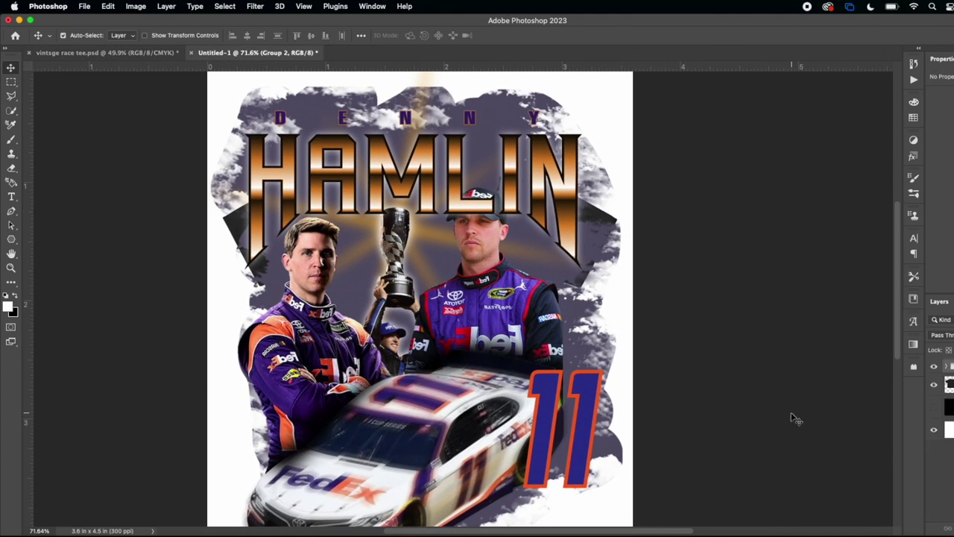
key(ctrl+t)
click(527, 232)
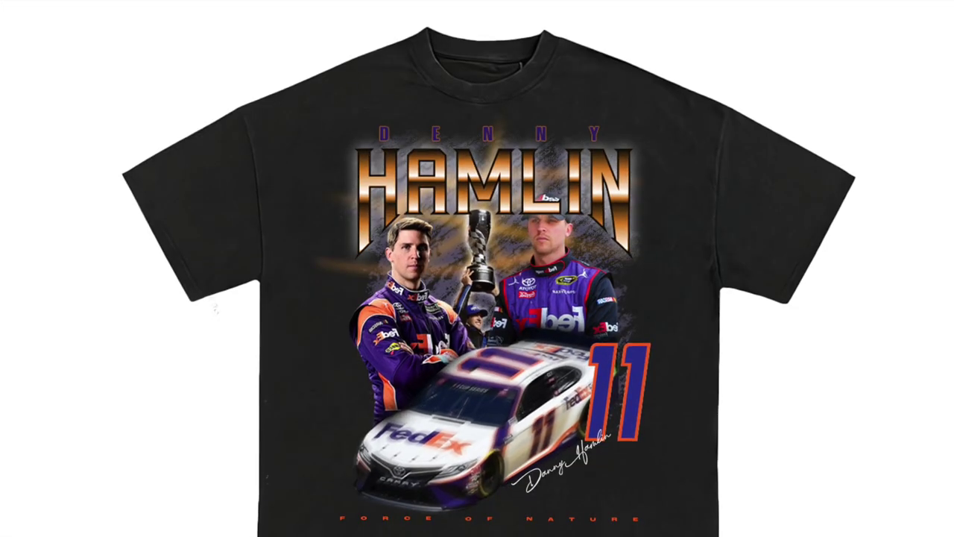